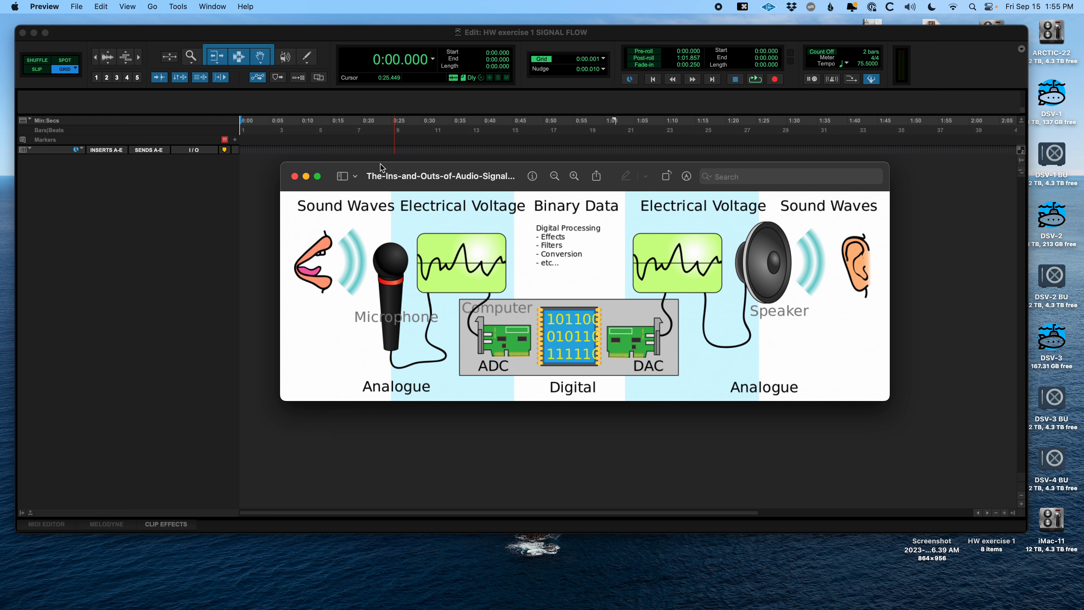
- Take a screenshot of the whole audio signal flow diagram and close its window
{"action": "left_click_drag", "start_coordinate": [383, 169], "coordinate": [376, 130]}
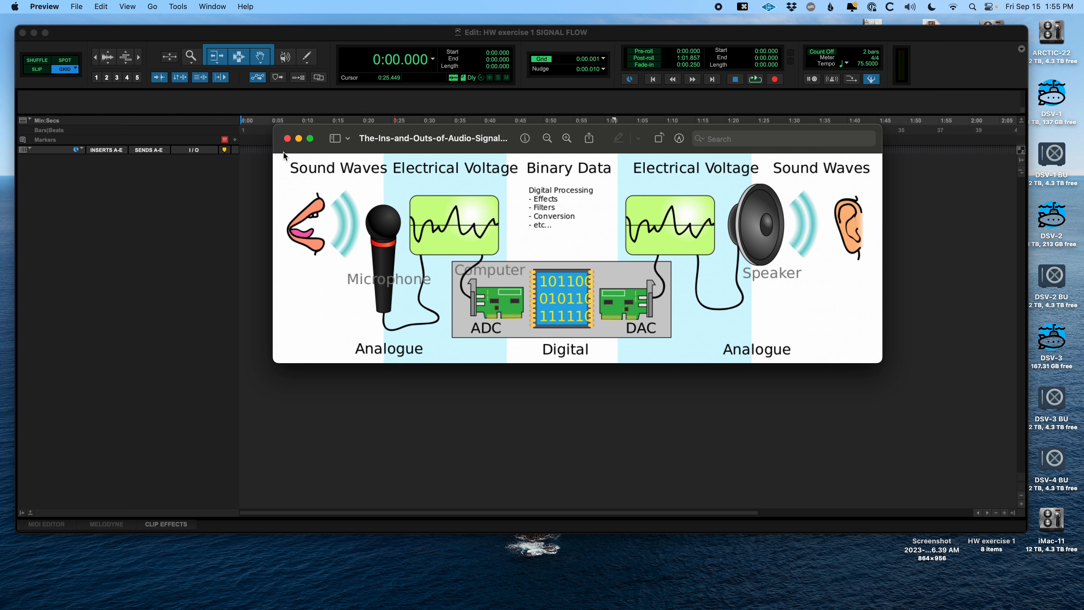
{"action": "key", "text": "shift+super+4"}
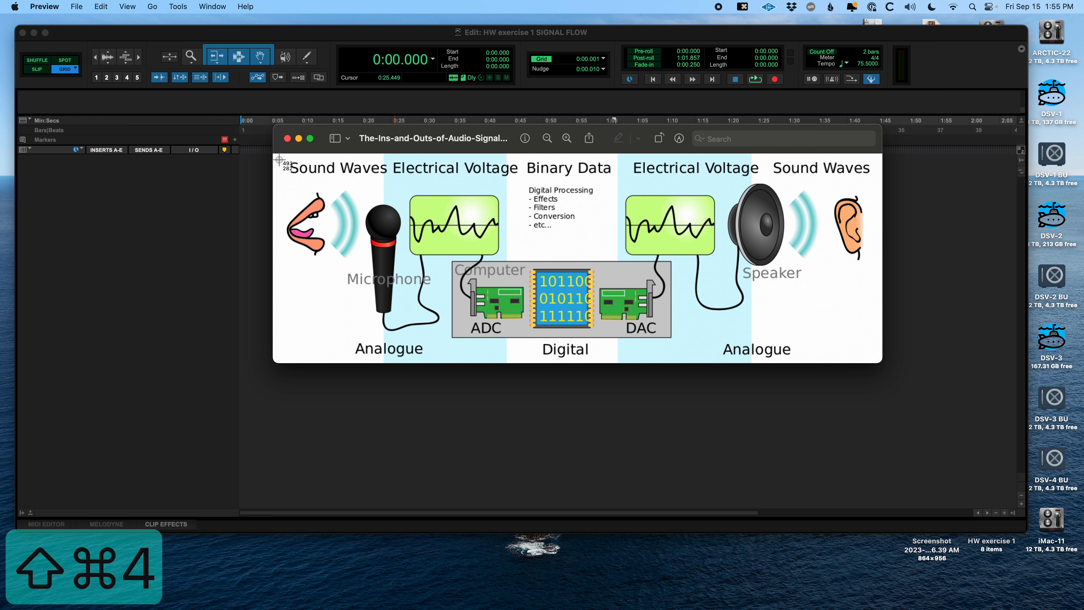
{"action": "left_click_drag", "start_coordinate": [278, 156], "coordinate": [874, 364]}
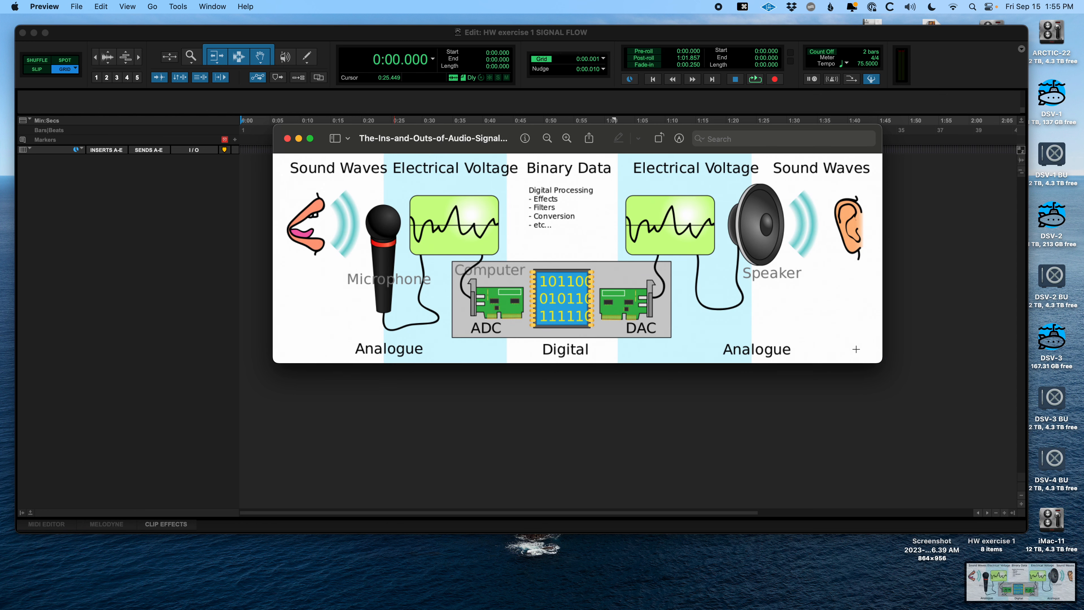
{"action": "left_click", "coordinate": [287, 138]}
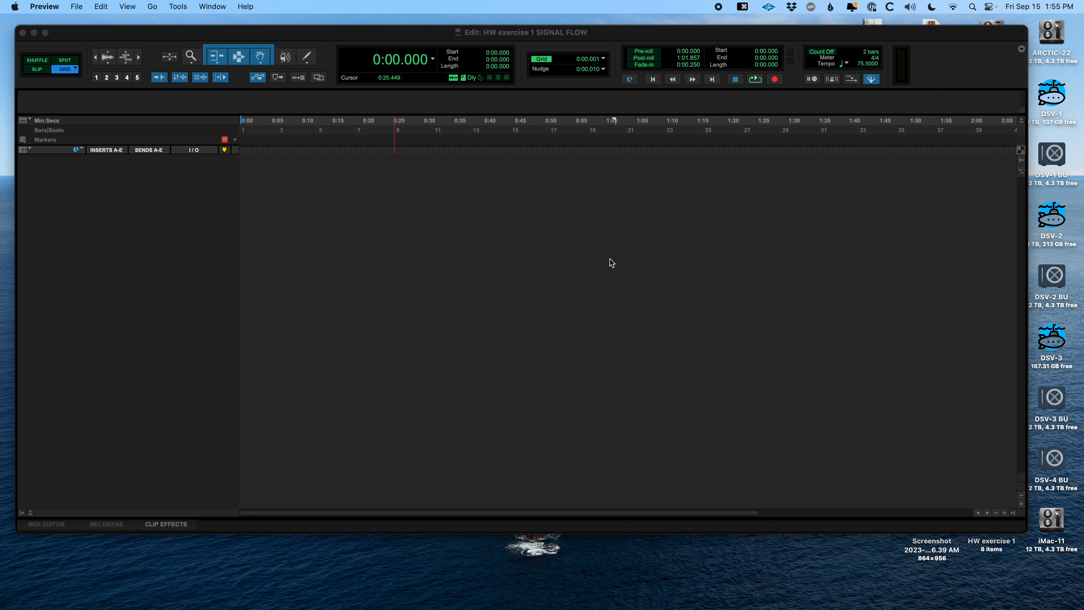
- Switch to the Universal Audio Console app and save its DEFAULT SETUP session
{"action": "left_click", "coordinate": [488, 236]}
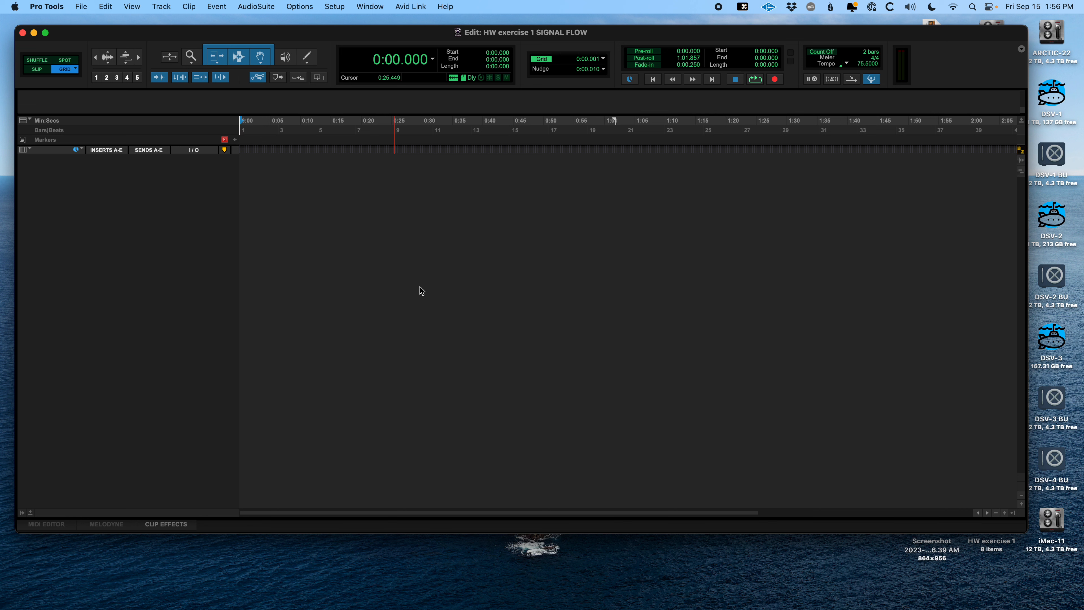
{"action": "key", "text": "super+Tab"}
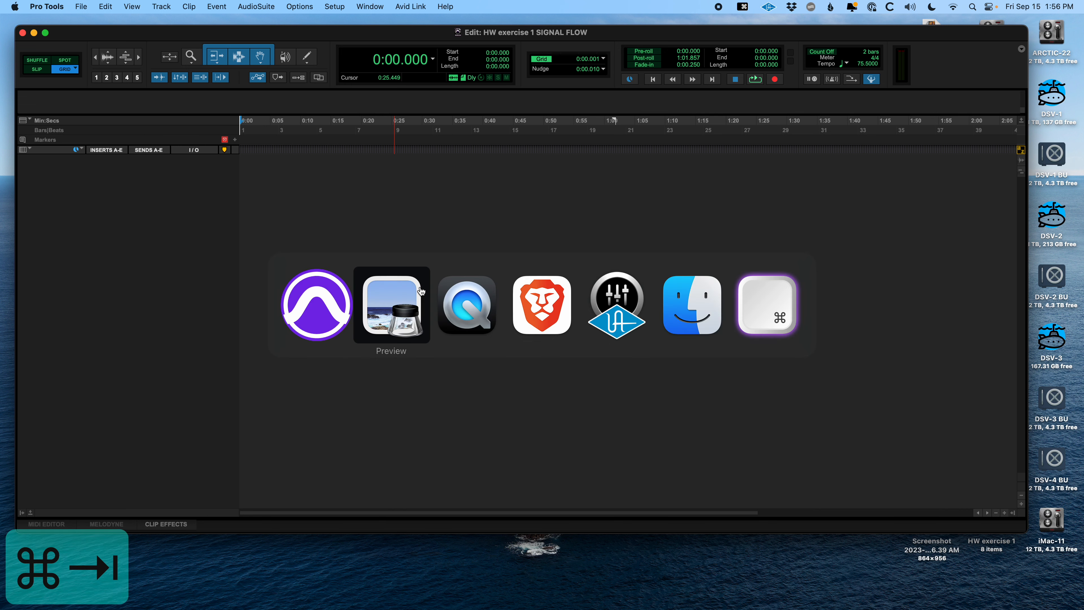
{"action": "left_click", "coordinate": [598, 294]}
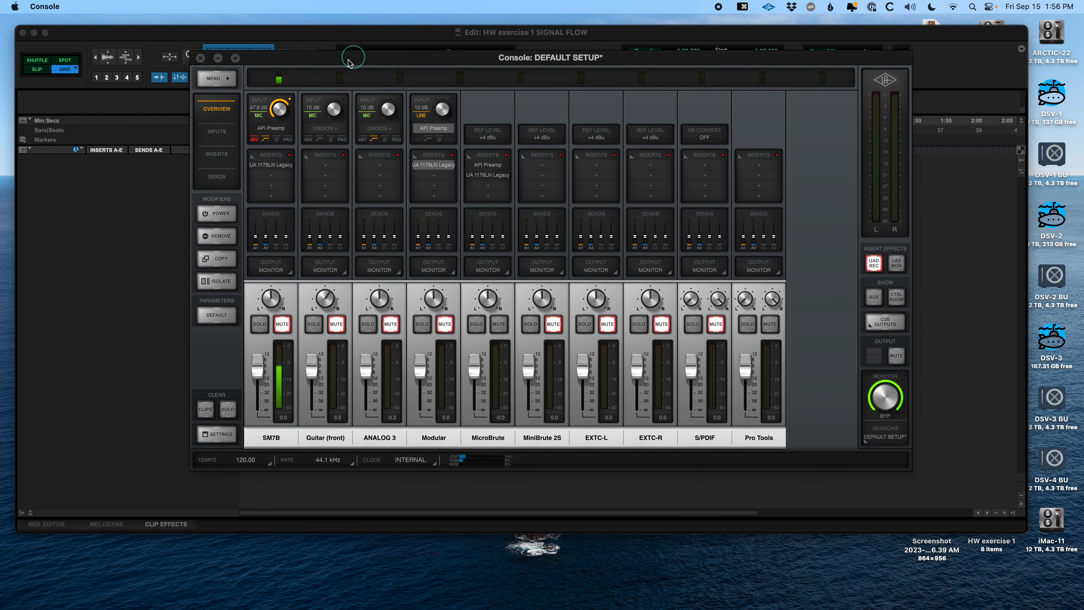
{"action": "key", "text": "super+s"}
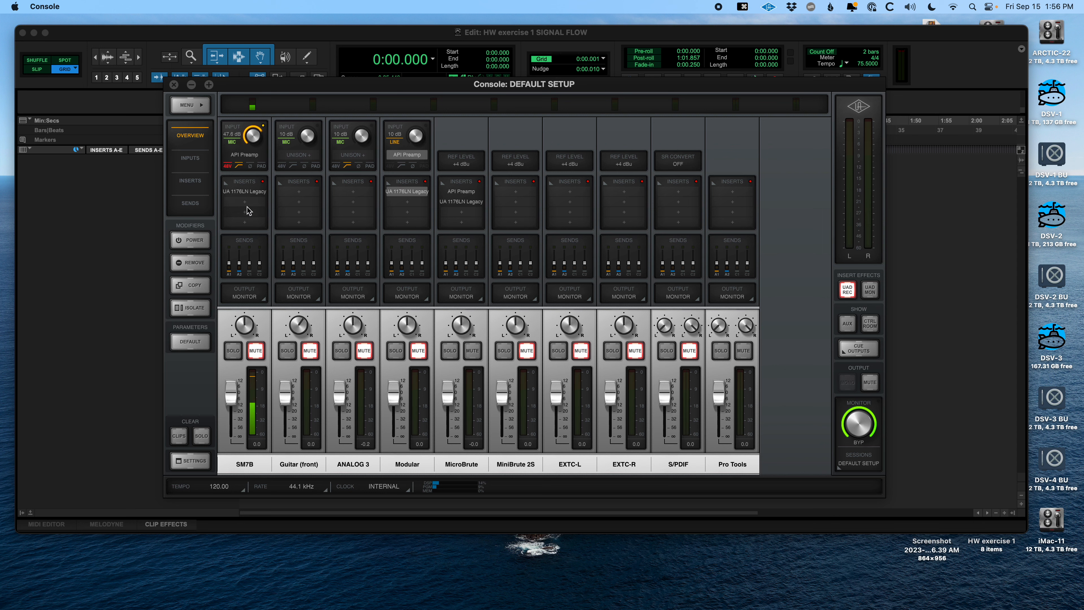
- View the UA 1176LN Legacy insert on the SM7B channel, close it, and move the Console window out of the way
{"action": "left_click", "coordinate": [246, 192]}
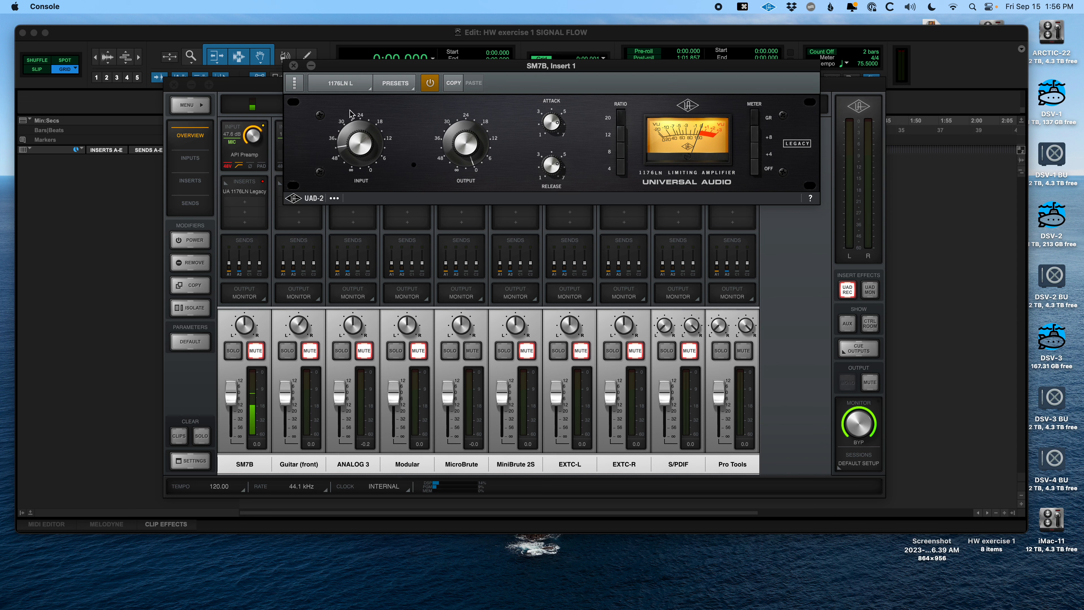
{"action": "left_click", "coordinate": [293, 65]}
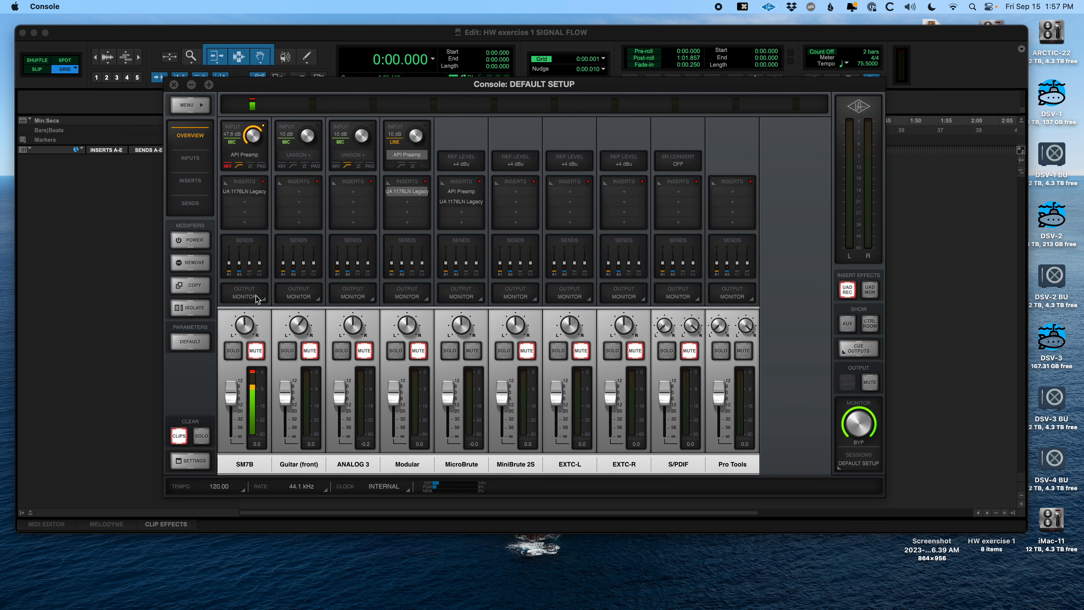
{"action": "left_click", "coordinate": [255, 372]}
{"action": "left_click_drag", "start_coordinate": [364, 89], "coordinate": [0, 140]}
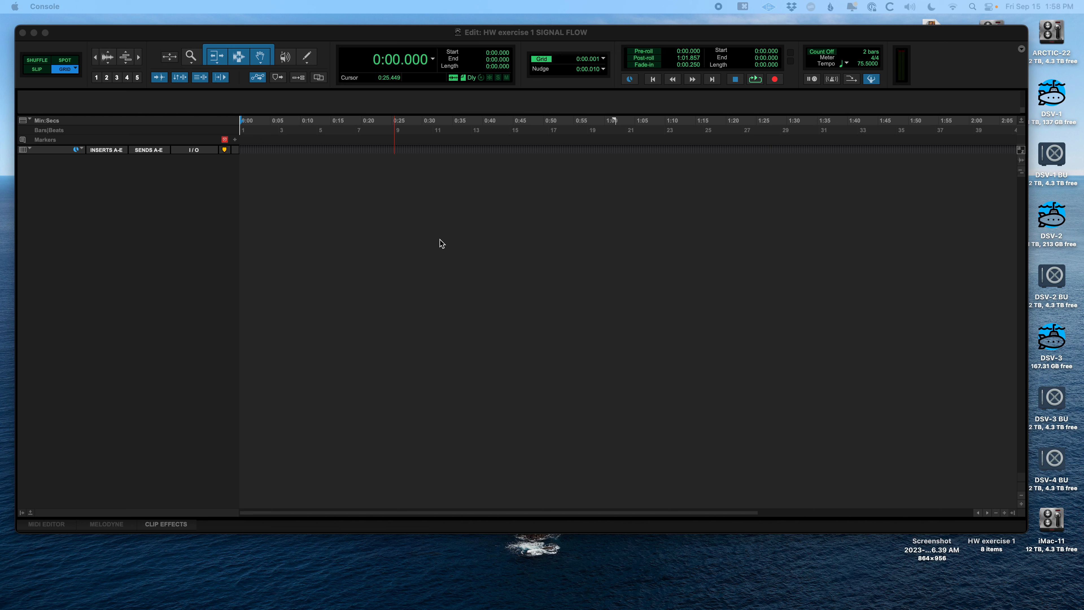
- Switch to Pro Tools, save the session, and create 4 new mono audio tracks named Example
{"action": "left_click", "coordinate": [376, 203]}
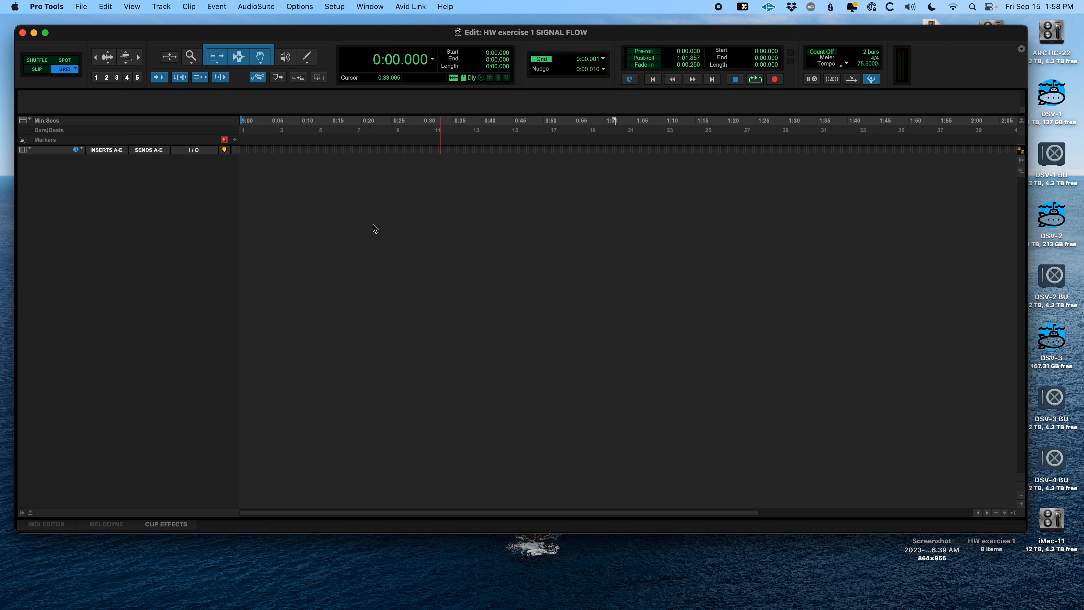
{"action": "key", "text": "super+s"}
{"action": "key", "text": "shift+super+n"}
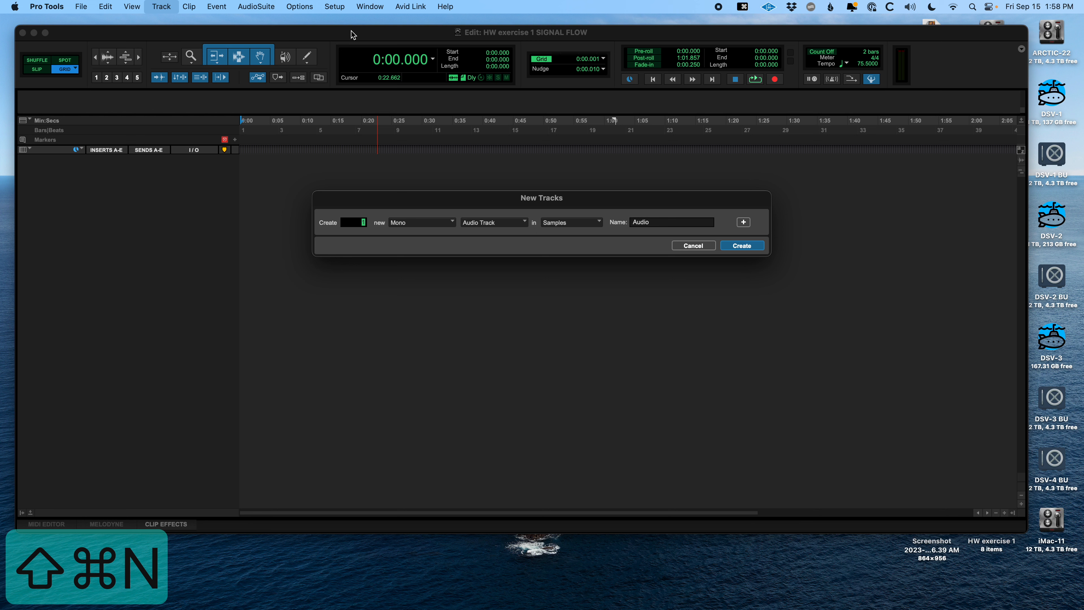
{"action": "type", "text": "4"}
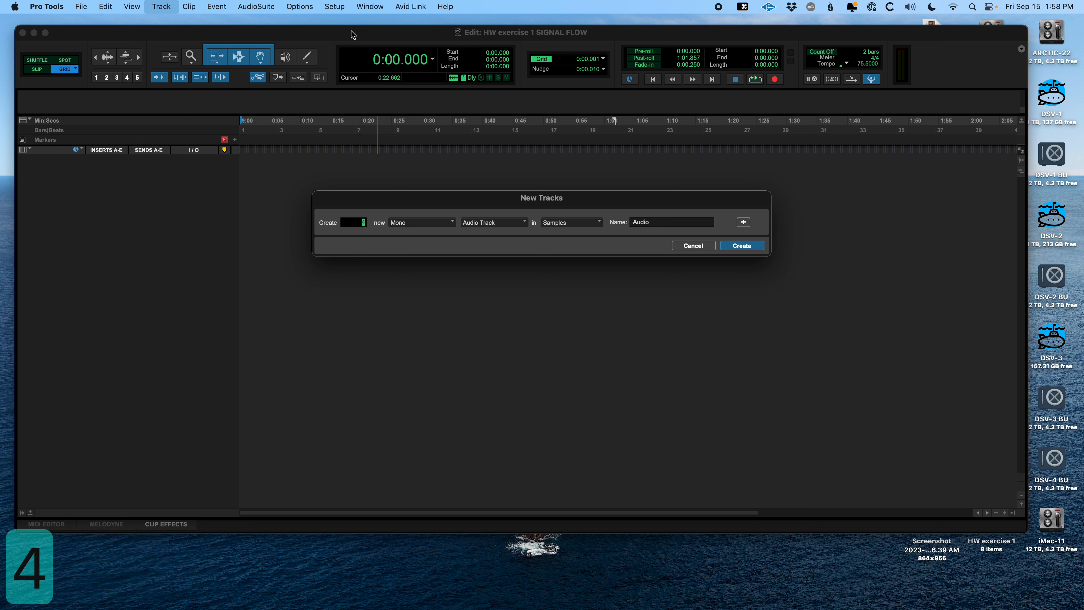
{"action": "key", "text": "Tab"}
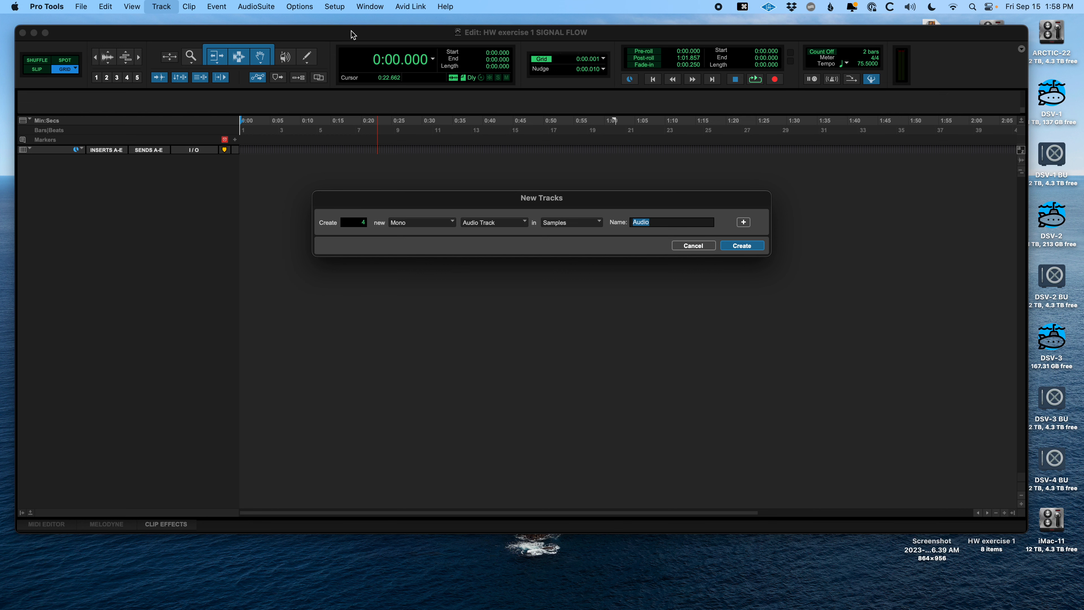
{"action": "type", "text": "Example"}
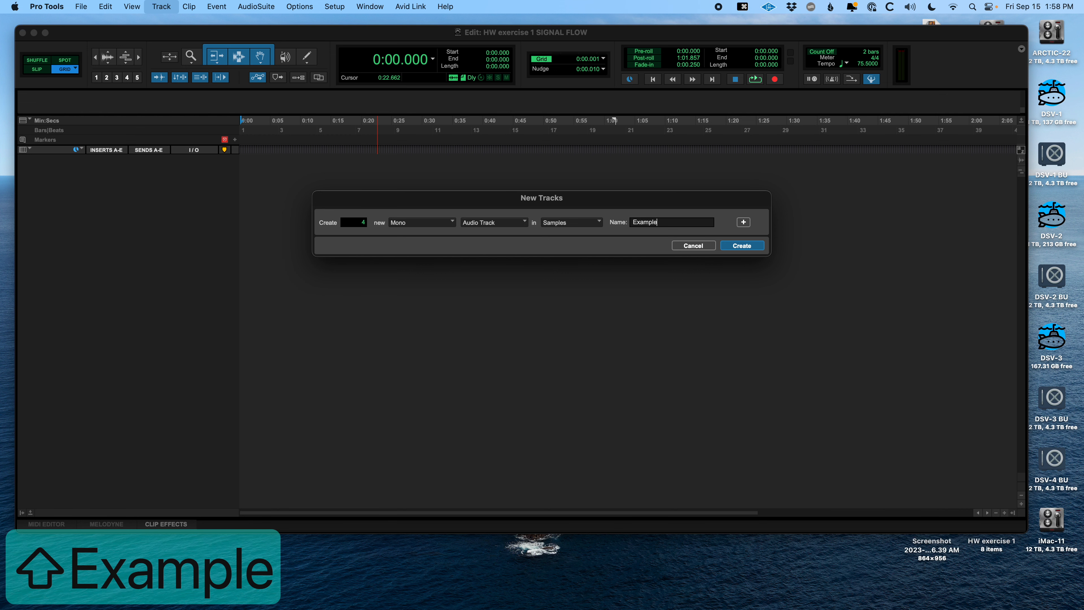
{"action": "key", "text": "Return"}
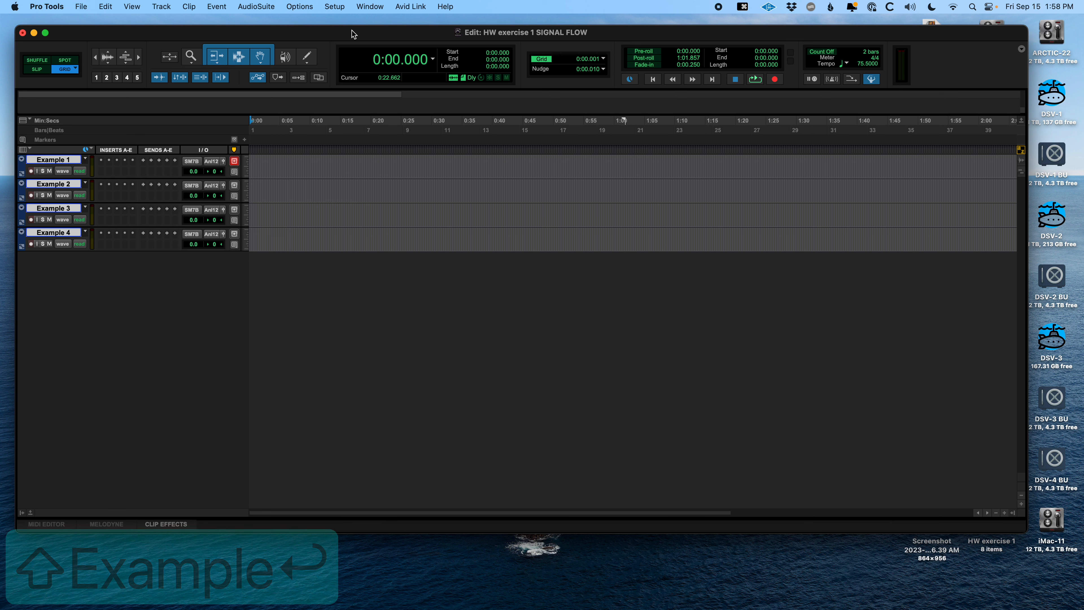
- Select a range of about 6.5 seconds, starting near 0:05, across all four Example tracks and enlarge the tracks' height
{"action": "left_click", "coordinate": [360, 166]}
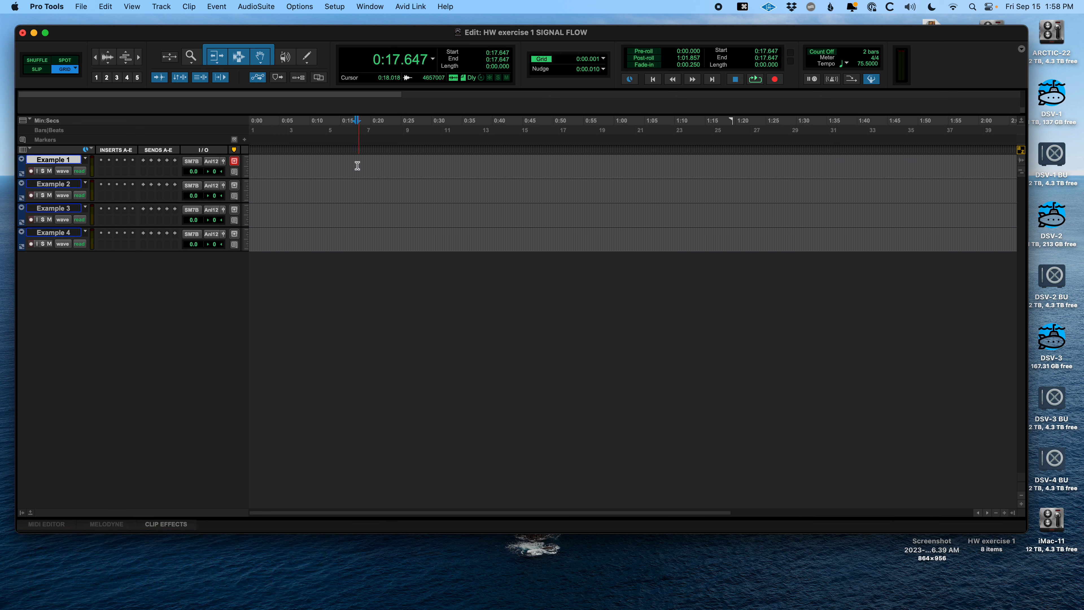
{"action": "key", "text": "cmd+s"}
{"action": "key", "text": "t"}
{"action": "left_click_drag", "start_coordinate": [312, 164], "coordinate": [392, 239]}
{"action": "key", "text": "ctrl+Up"}
{"action": "key", "text": "ctrl+Up"}
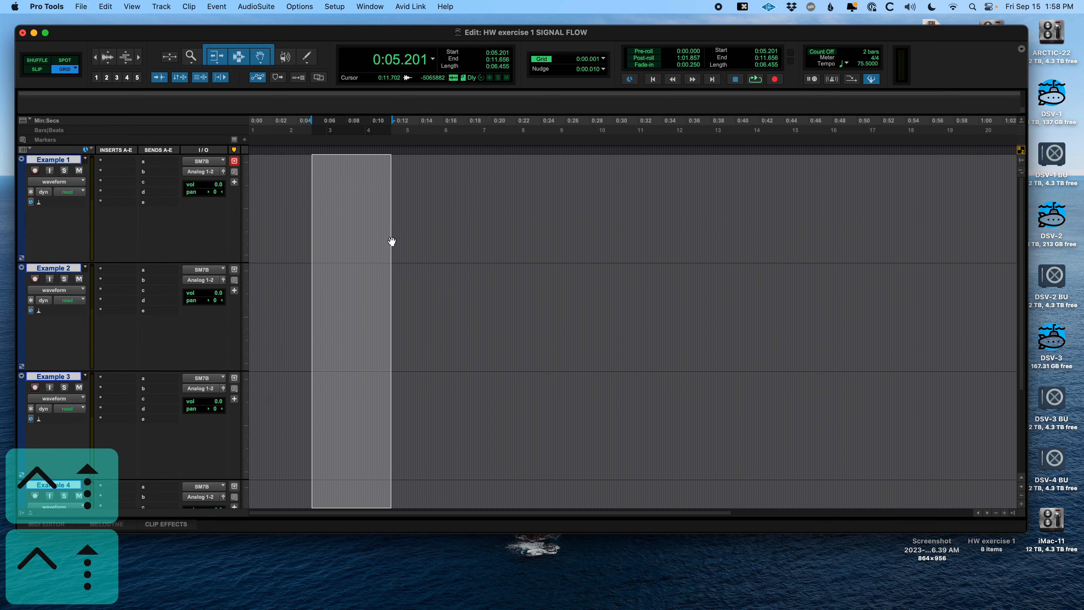
{"action": "key", "text": "ctrl+Down"}
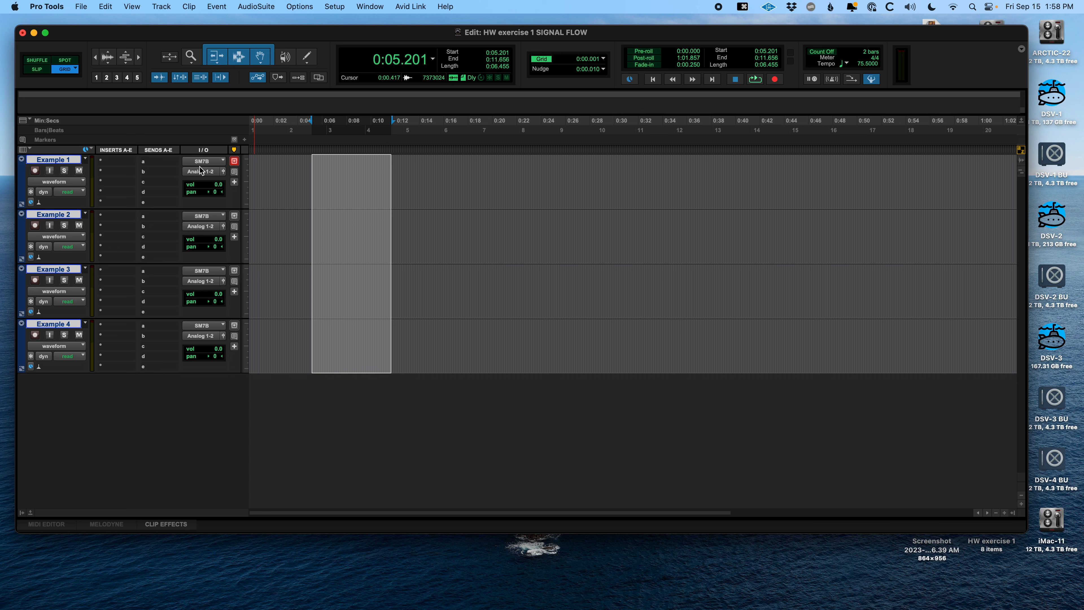
- Show the Comments column in the Edit window
{"action": "left_click", "coordinate": [26, 151]}
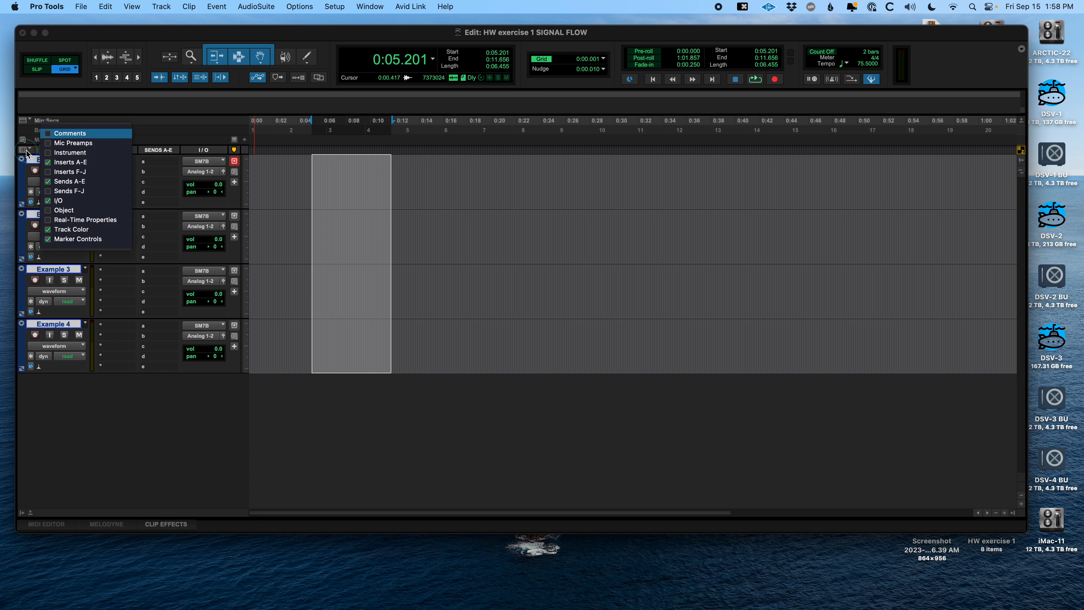
{"action": "left_click", "coordinate": [50, 172]}
{"action": "left_click", "coordinate": [51, 172]}
{"action": "left_click", "coordinate": [55, 133]}
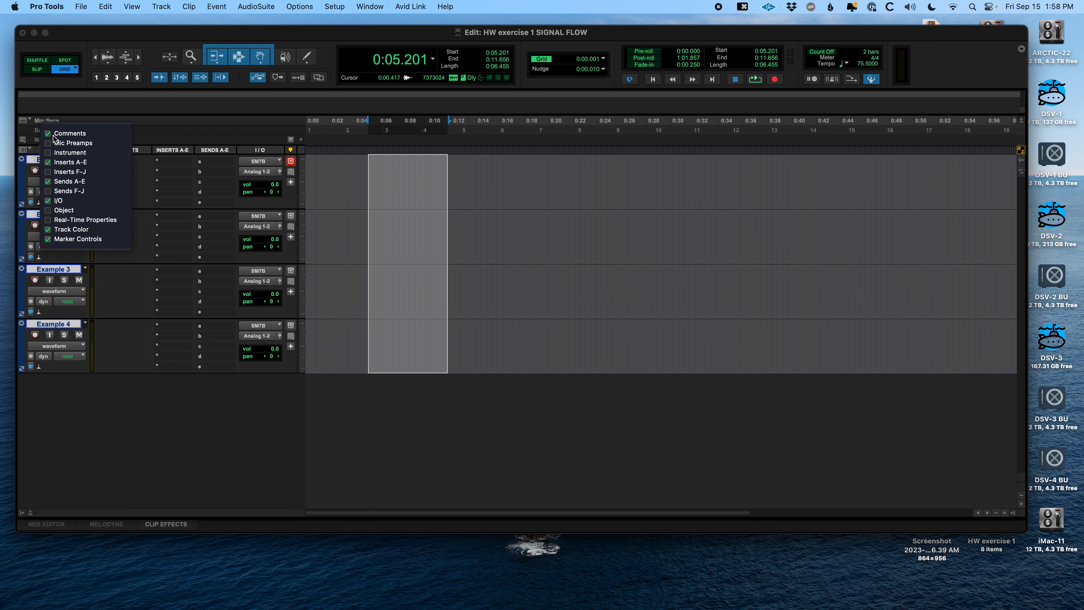
{"action": "left_click", "coordinate": [56, 133]}
{"action": "left_click", "coordinate": [55, 133]}
{"action": "left_click", "coordinate": [128, 419]}
- Enter the comment "Voice" for Example 1 and "Synth - super loud and annoying, fix this" for Example 2
{"action": "left_click", "coordinate": [119, 182]}
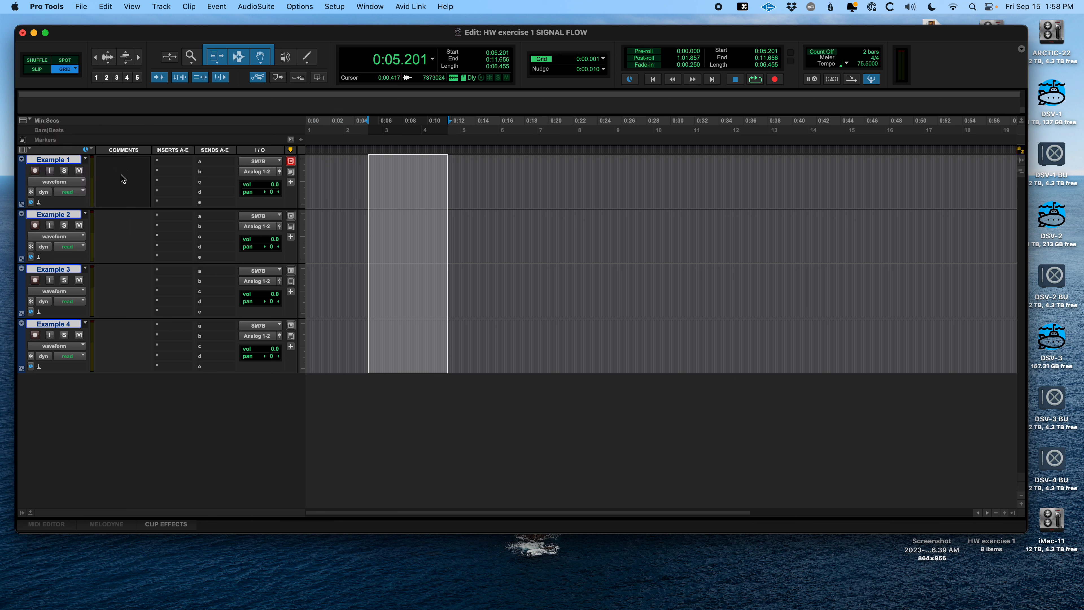
{"action": "type", "text": "Voice"}
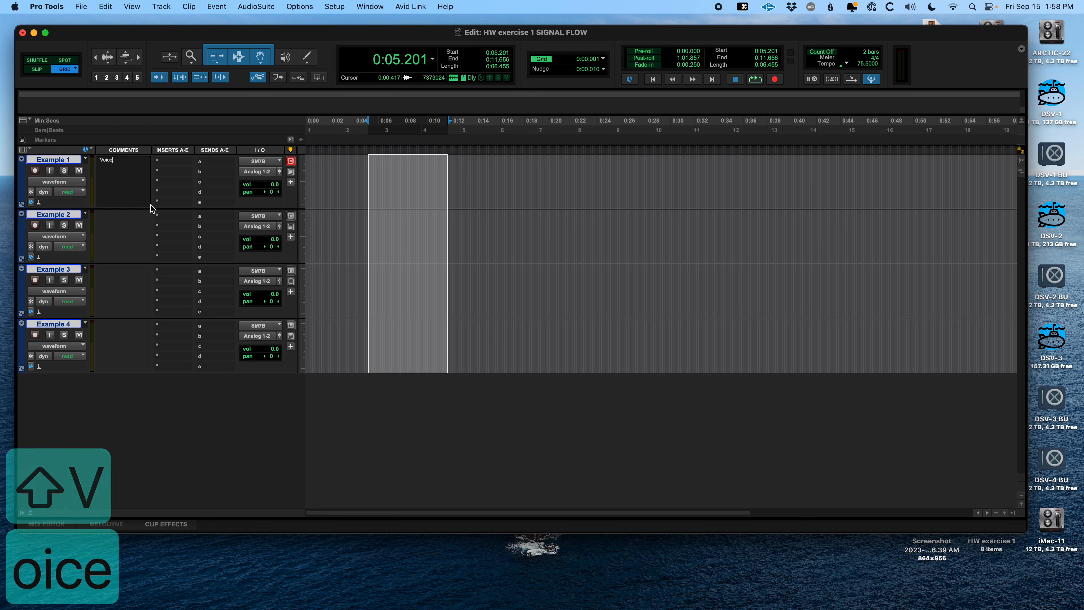
{"action": "key", "text": "Tab"}
{"action": "type", "text": "Synth"}
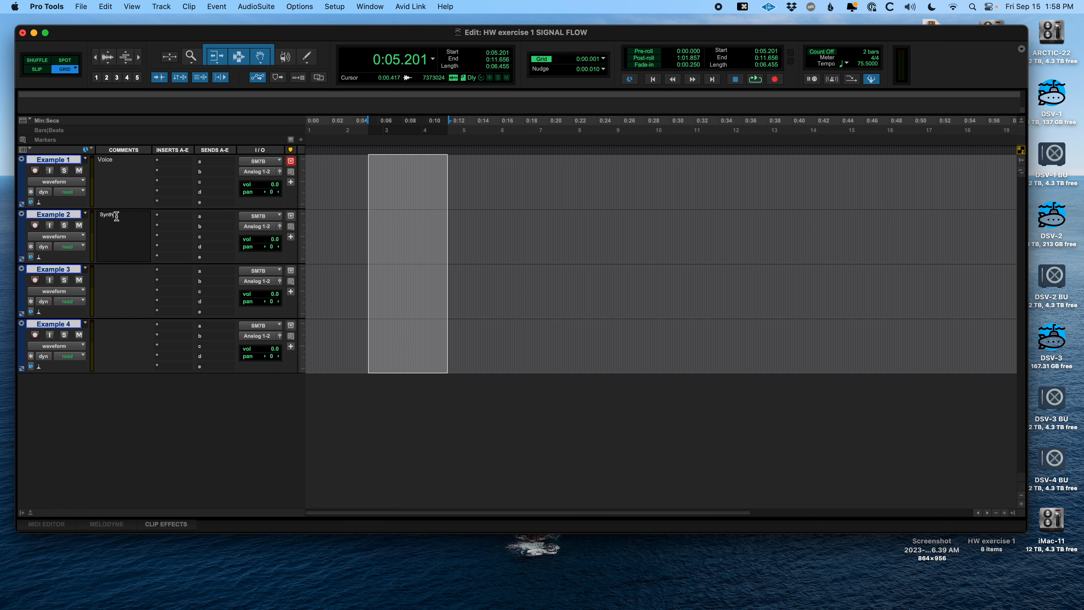
{"action": "type", "text": " - super "}
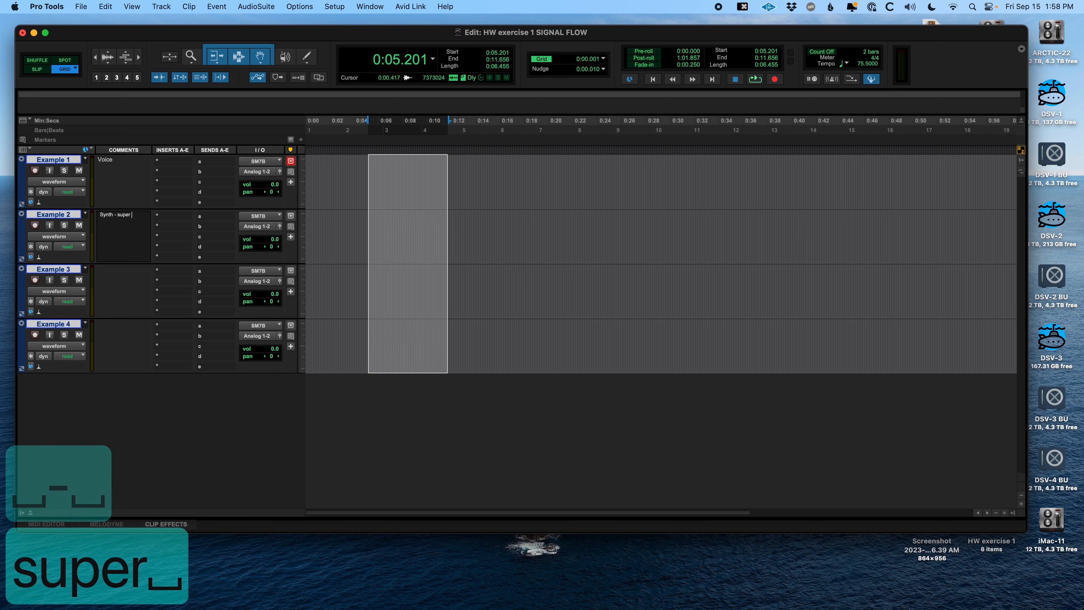
{"action": "type", "text": "loud and annoyi"}
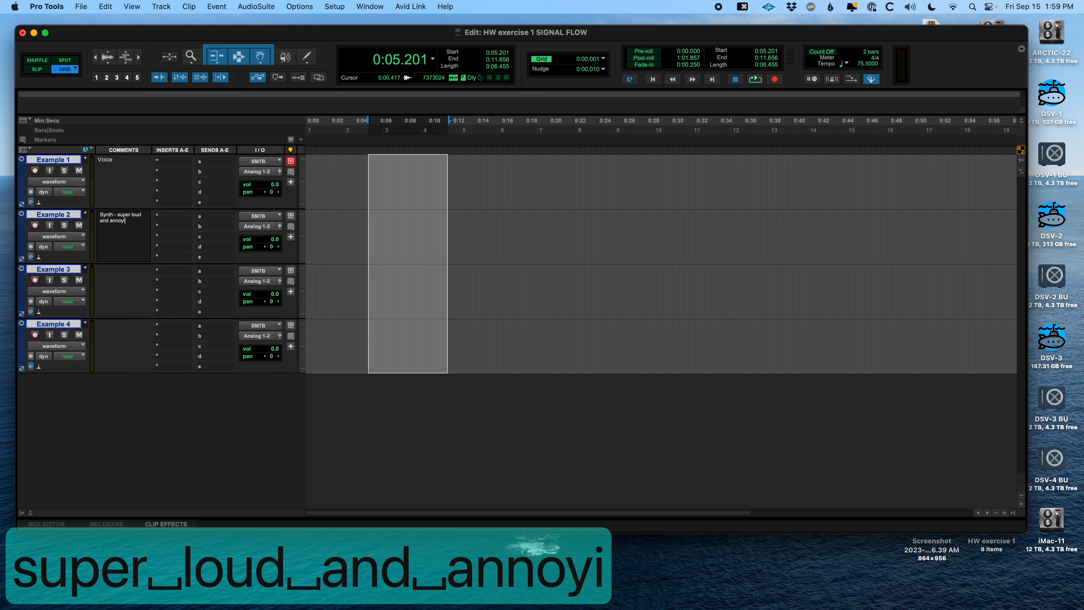
{"action": "type", "text": "ng, fix this"}
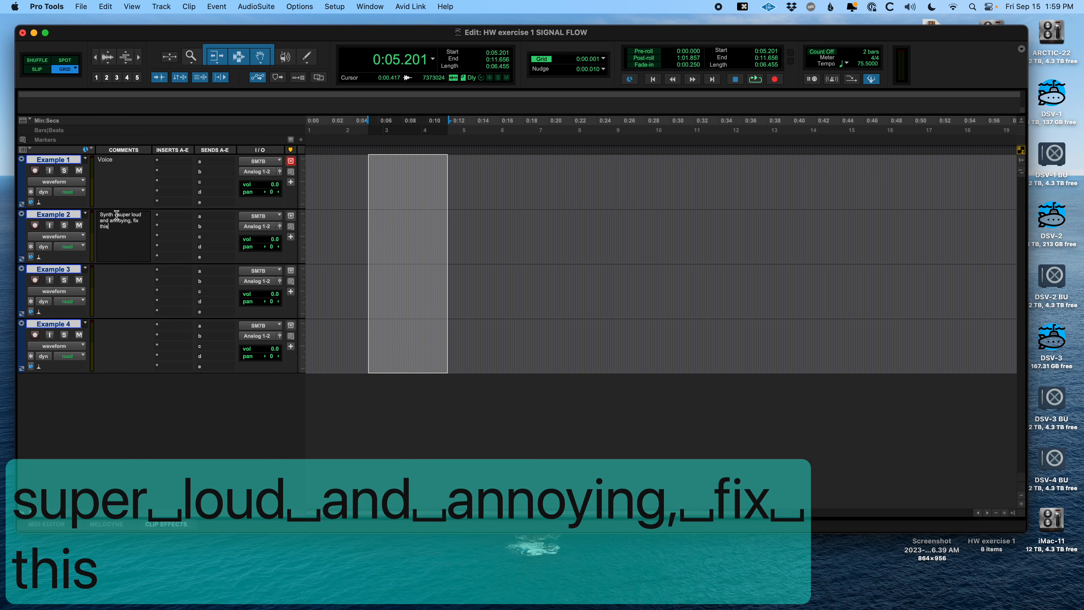
{"action": "left_click", "coordinate": [116, 311]}
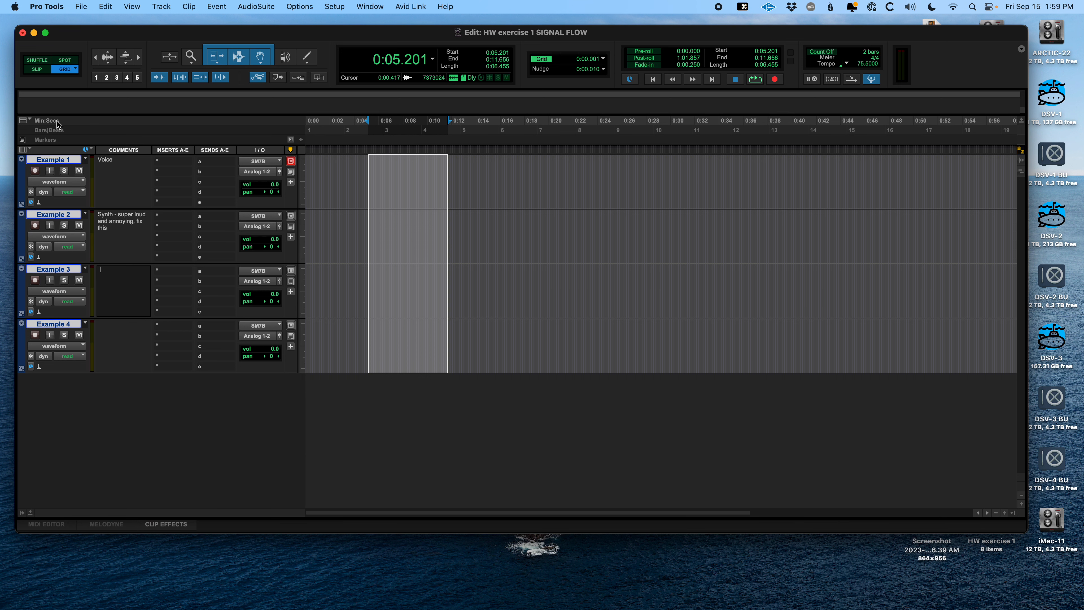
- Hide the Comments column in the Edit window
{"action": "left_click", "coordinate": [24, 149]}
{"action": "left_click", "coordinate": [68, 133]}
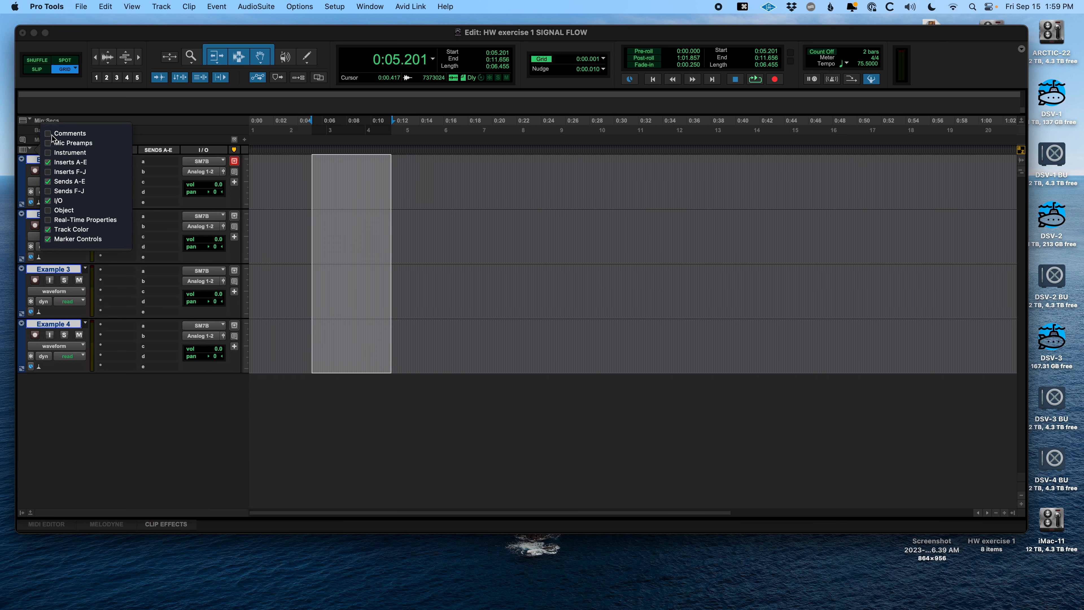
{"action": "left_click", "coordinate": [131, 437]}
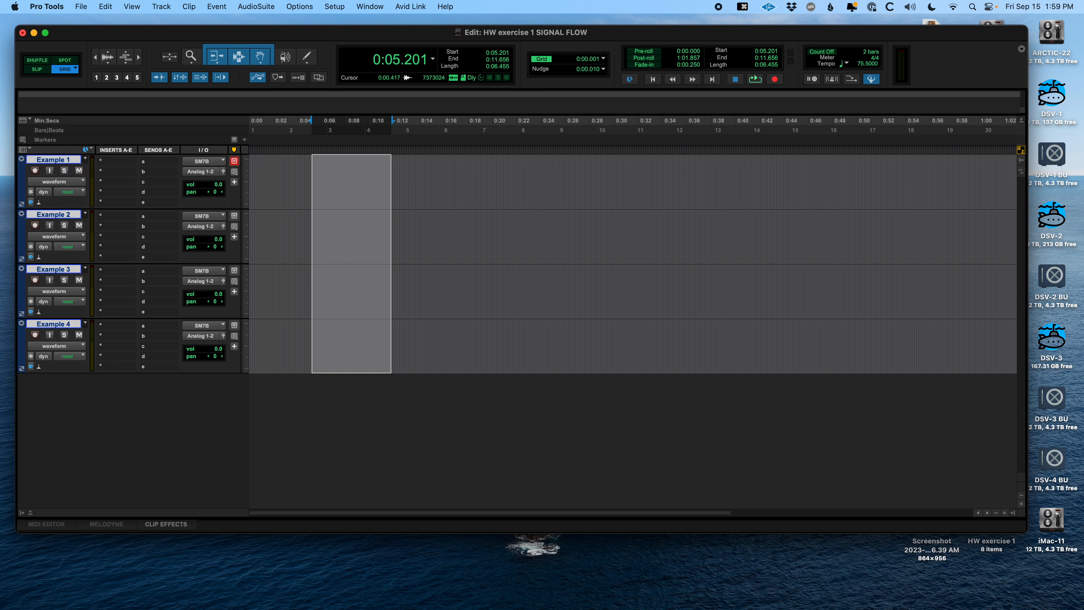
- Place the edit cursor on the Example 1 track at about 0:17
{"action": "key", "text": "super+="}
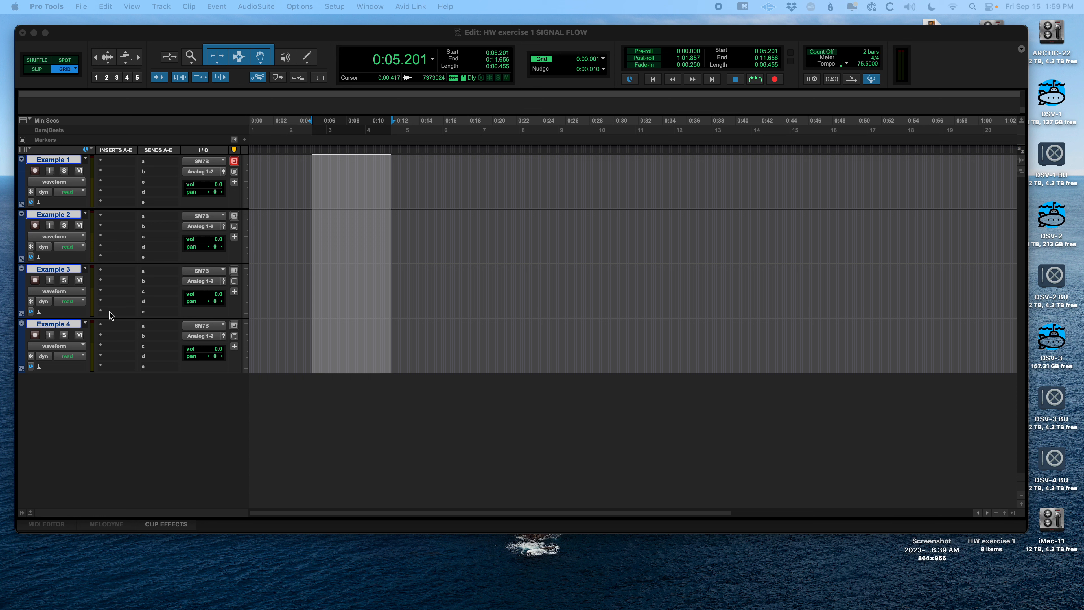
{"action": "left_click", "coordinate": [294, 175]}
{"action": "left_click_drag", "start_coordinate": [294, 175], "coordinate": [457, 178]}
{"action": "left_click", "coordinate": [457, 179]}
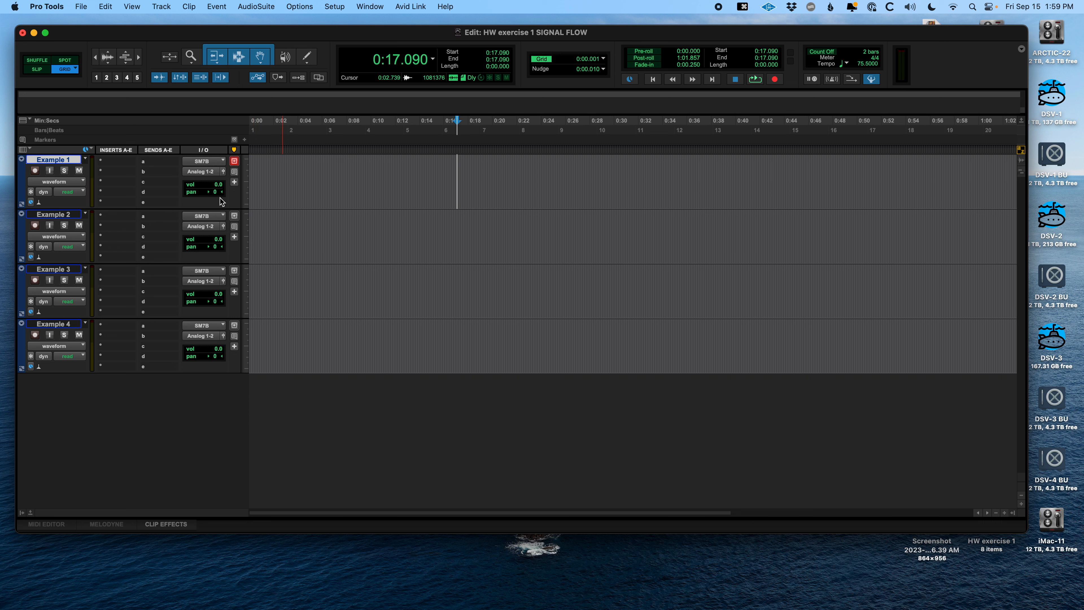
- Assign the SM7B (Mono) interface input to the Example 1 track
{"action": "left_click", "coordinate": [212, 162]}
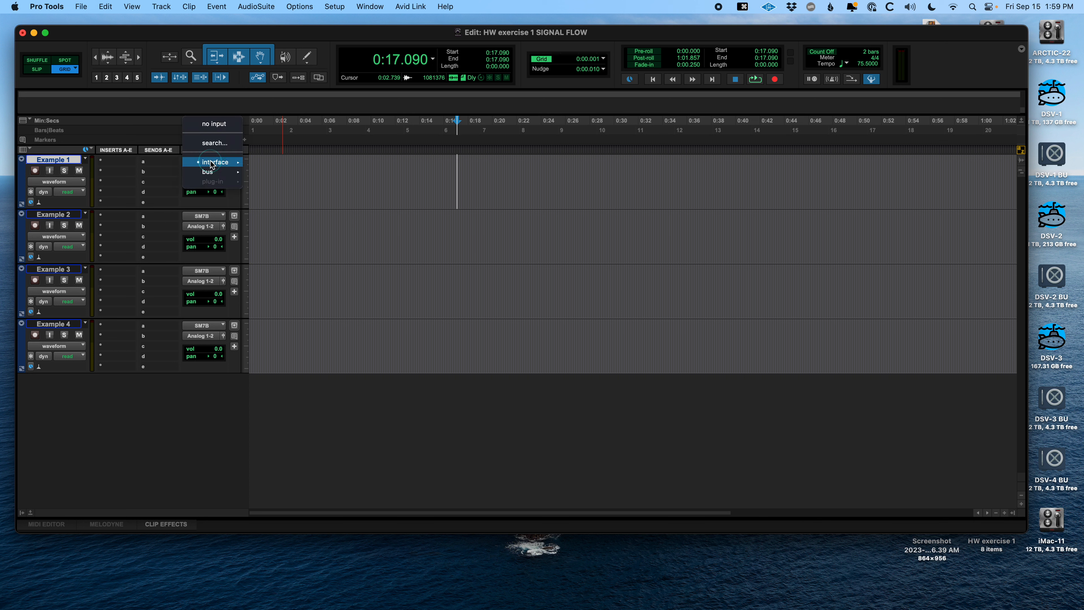
{"action": "mouse_move", "coordinate": [203, 167]}
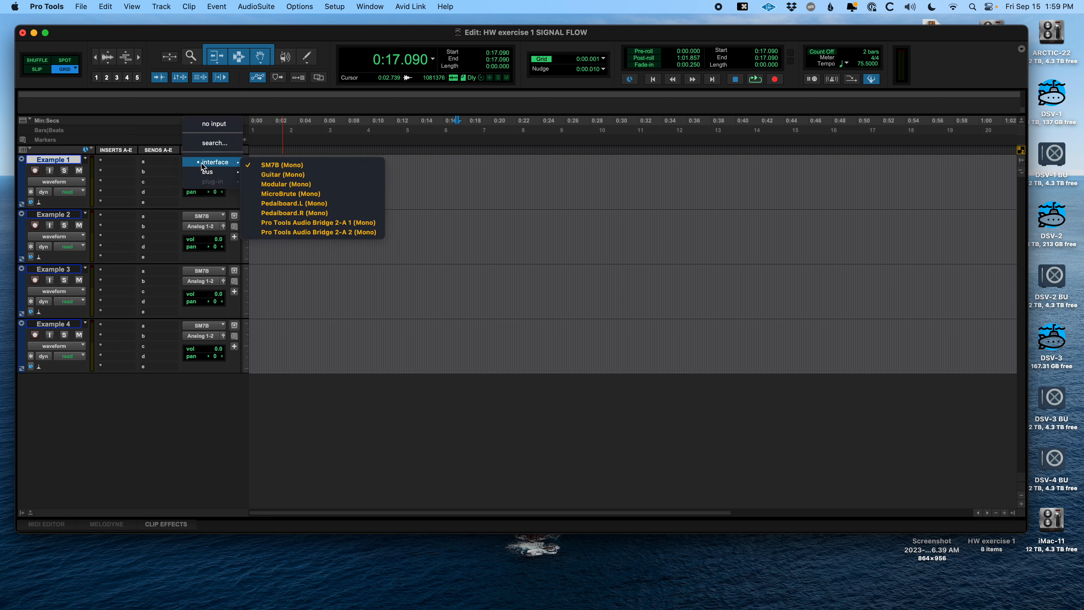
{"action": "left_click", "coordinate": [323, 166]}
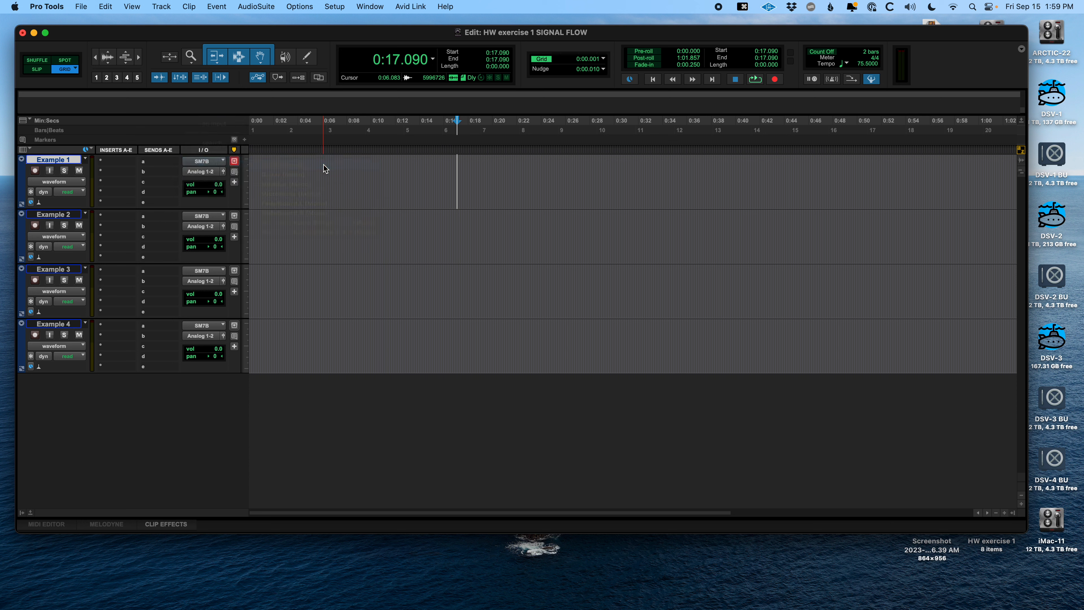
- Switch to the Universal Audio Console app, clear its clip indicators and move its window aside so the Edit window's tracks are visible
{"action": "key", "text": "super+Tab"}
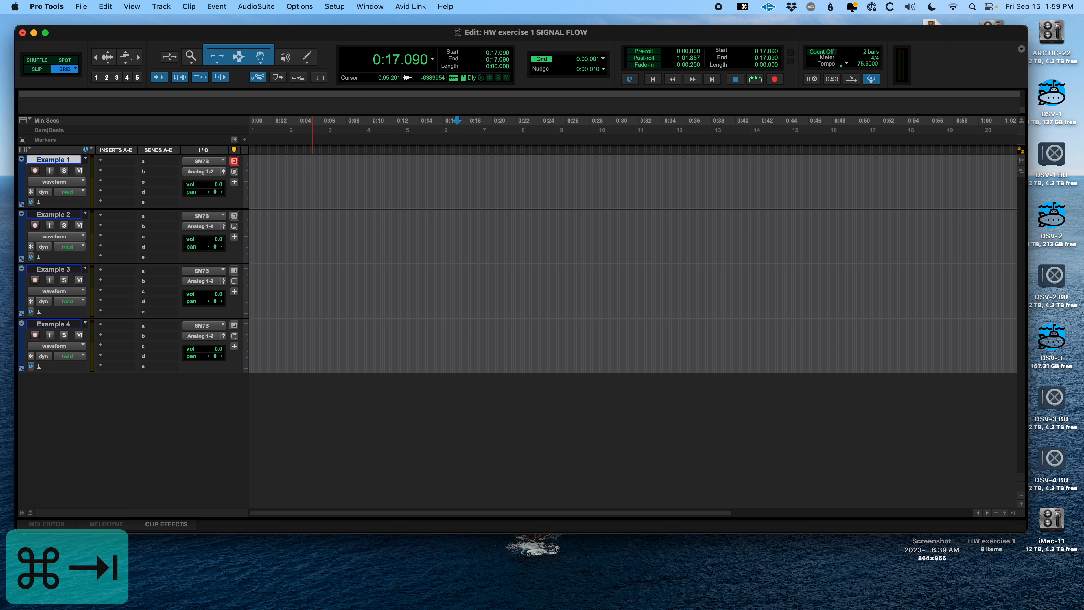
{"action": "key", "text": "super+Tab"}
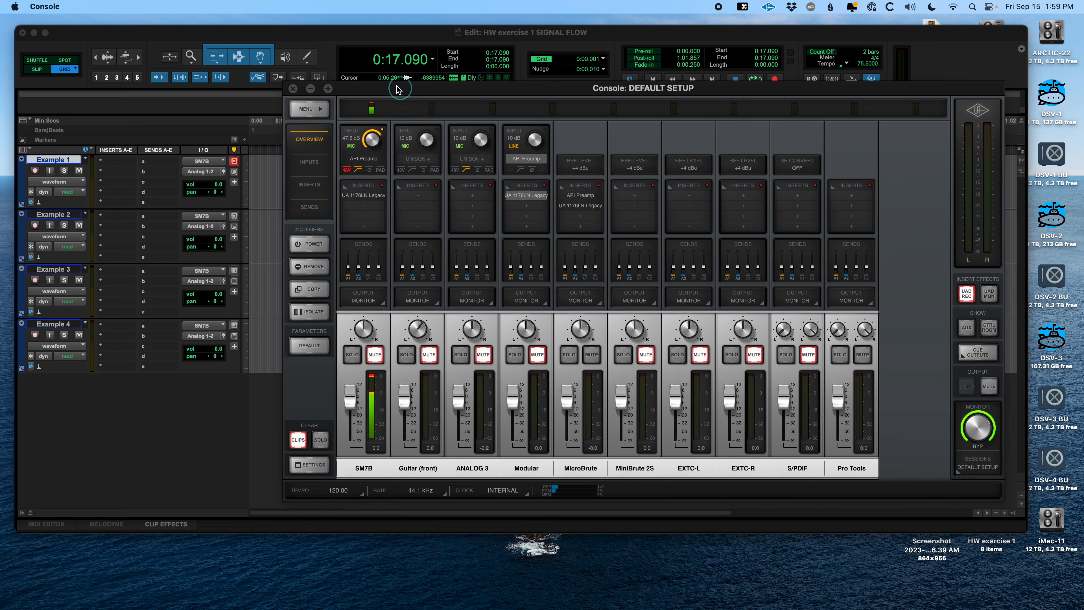
{"action": "left_click_drag", "start_coordinate": [401, 88], "coordinate": [384, 81]}
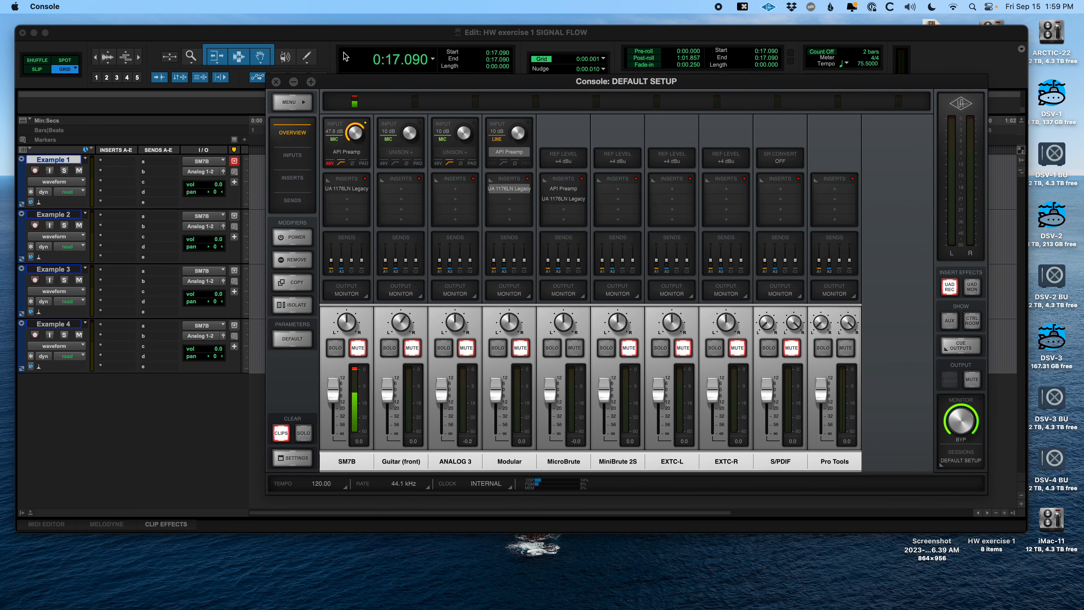
{"action": "left_click", "coordinate": [281, 432]}
{"action": "left_click_drag", "start_coordinate": [368, 83], "coordinate": [559, 88]}
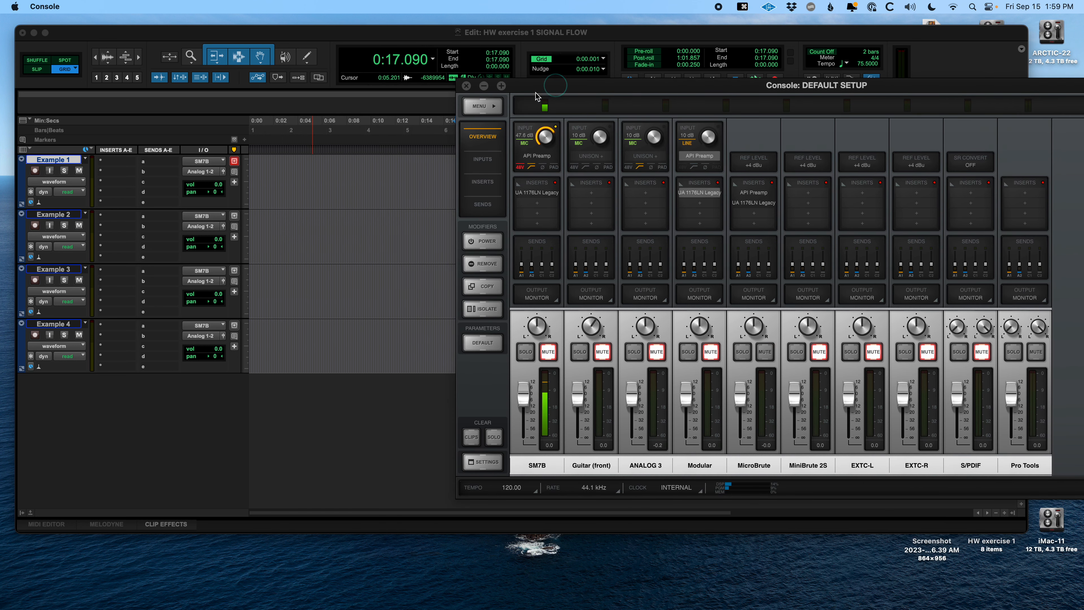
{"action": "left_click_drag", "start_coordinate": [281, 170], "coordinate": [326, 169]}
{"action": "left_click_drag", "start_coordinate": [298, 225], "coordinate": [429, 247]}
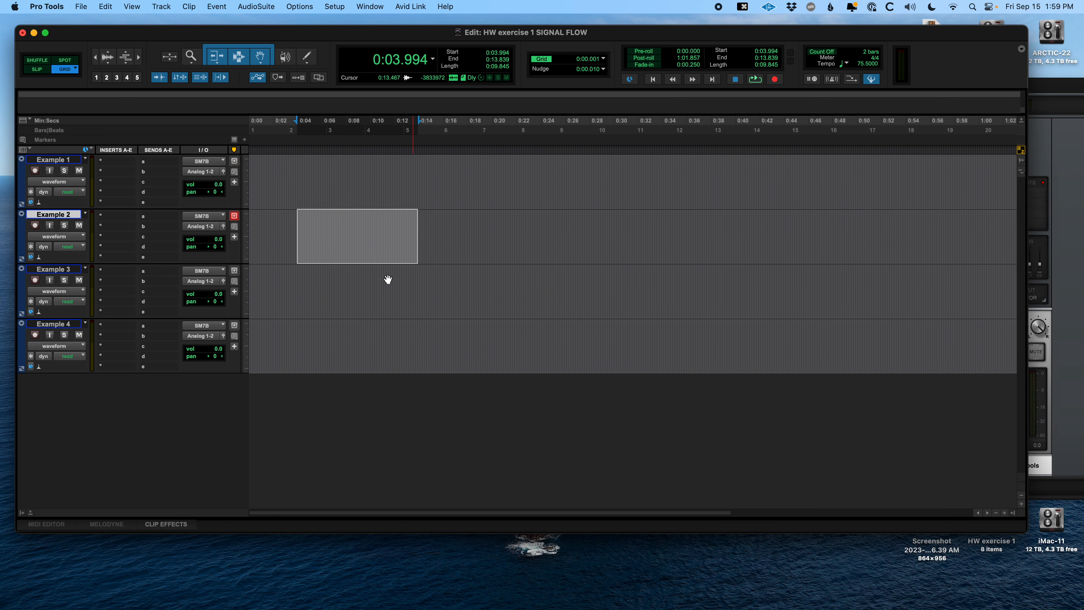
{"action": "left_click_drag", "start_coordinate": [370, 277], "coordinate": [528, 276]}
{"action": "left_click_drag", "start_coordinate": [308, 330], "coordinate": [446, 337]}
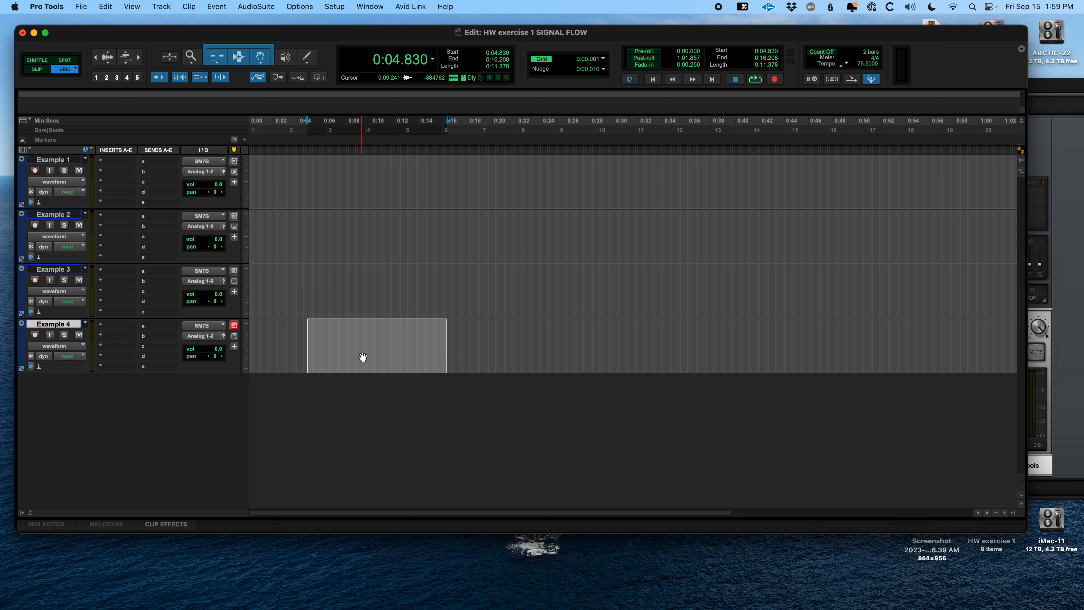
{"action": "left_click", "coordinate": [1039, 88]}
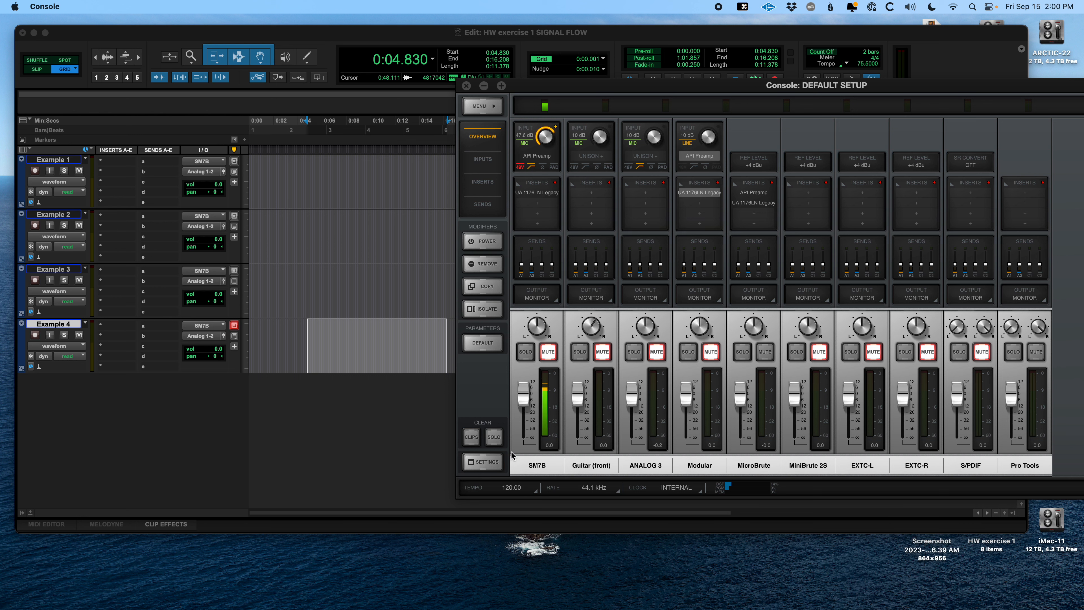
{"action": "left_click", "coordinate": [314, 209]}
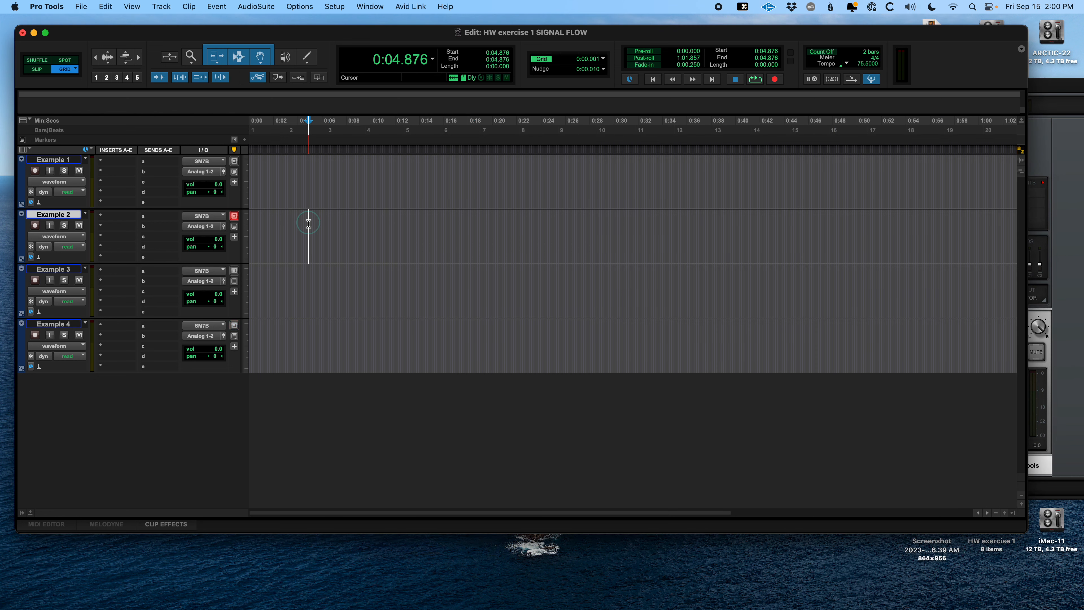
{"action": "left_click", "coordinate": [53, 161]}
{"action": "left_click_drag", "start_coordinate": [366, 180], "coordinate": [392, 183]}
{"action": "left_click_drag", "start_coordinate": [317, 227], "coordinate": [375, 233]}
{"action": "left_click_drag", "start_coordinate": [330, 278], "coordinate": [389, 283]}
{"action": "left_click_drag", "start_coordinate": [332, 338], "coordinate": [377, 336]}
- Assign the interface inputs Guitar to Example 2, Modular to Example 3 and MicroBrute to Example 4
{"action": "left_click", "coordinate": [216, 216]}
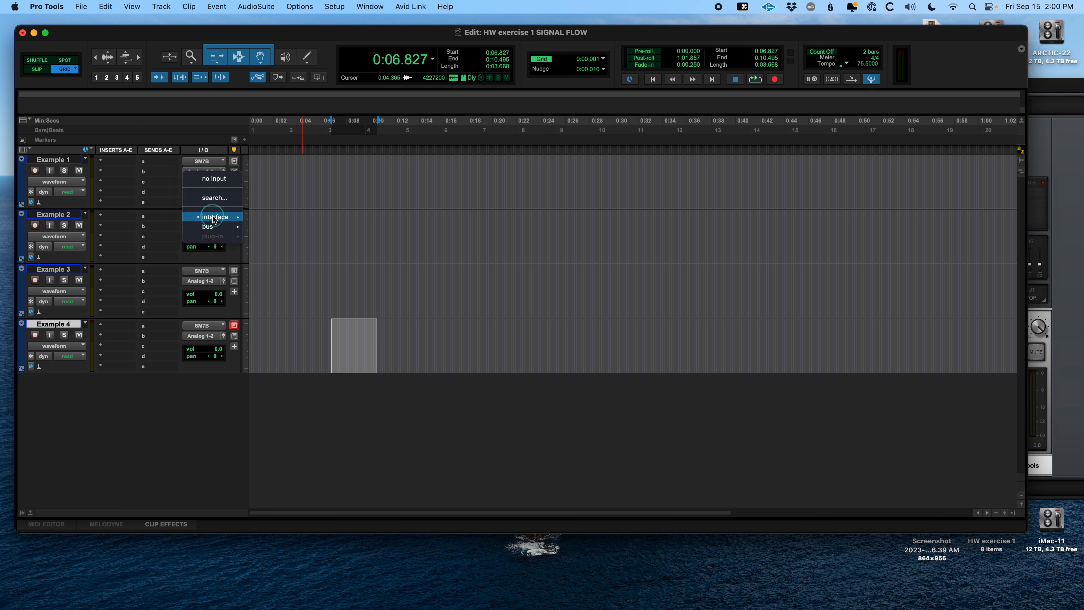
{"action": "left_click", "coordinate": [295, 231]}
{"action": "left_click", "coordinate": [214, 267]}
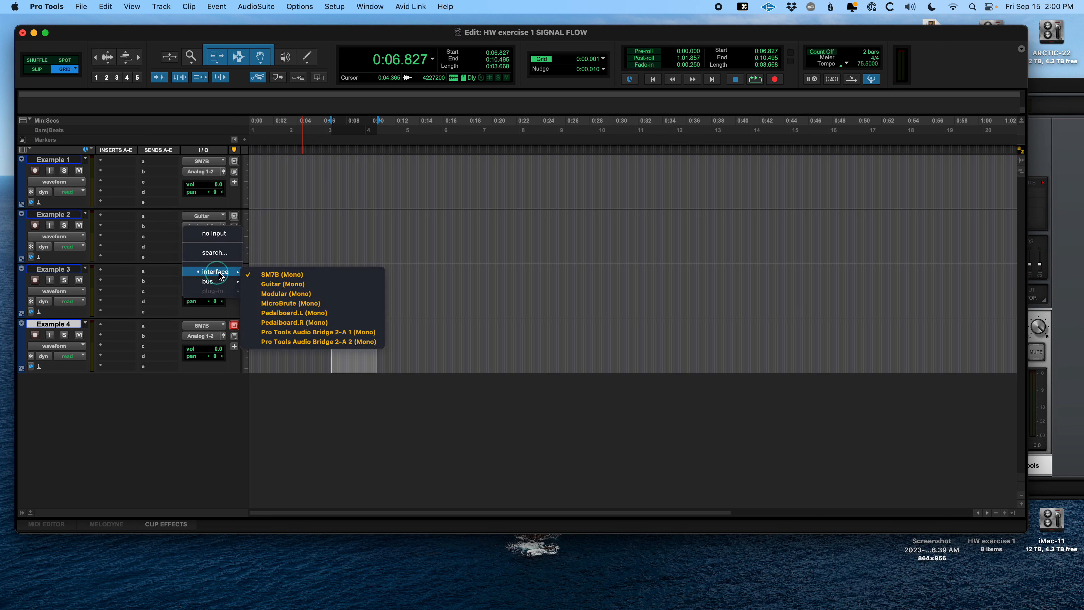
{"action": "left_click", "coordinate": [298, 295]}
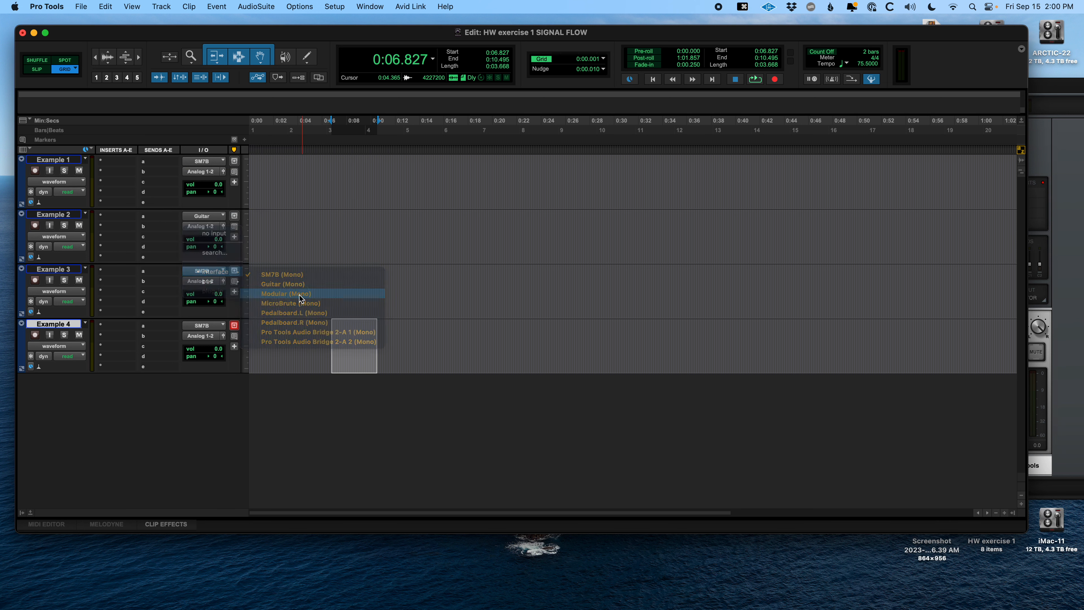
{"action": "left_click", "coordinate": [210, 330]}
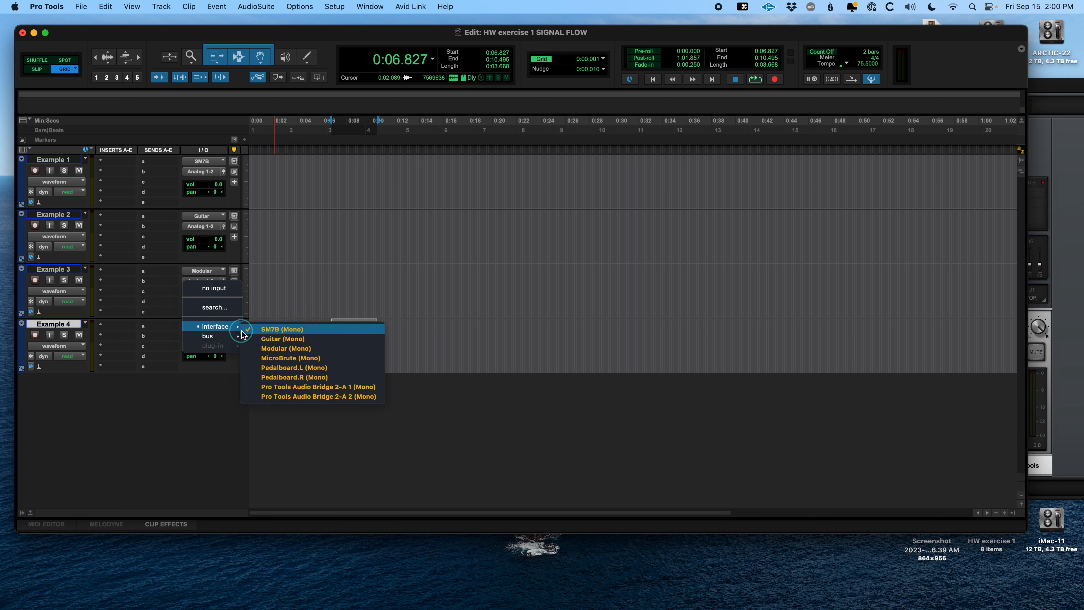
{"action": "left_click", "coordinate": [302, 360]}
{"action": "key", "text": "super+Tab"}
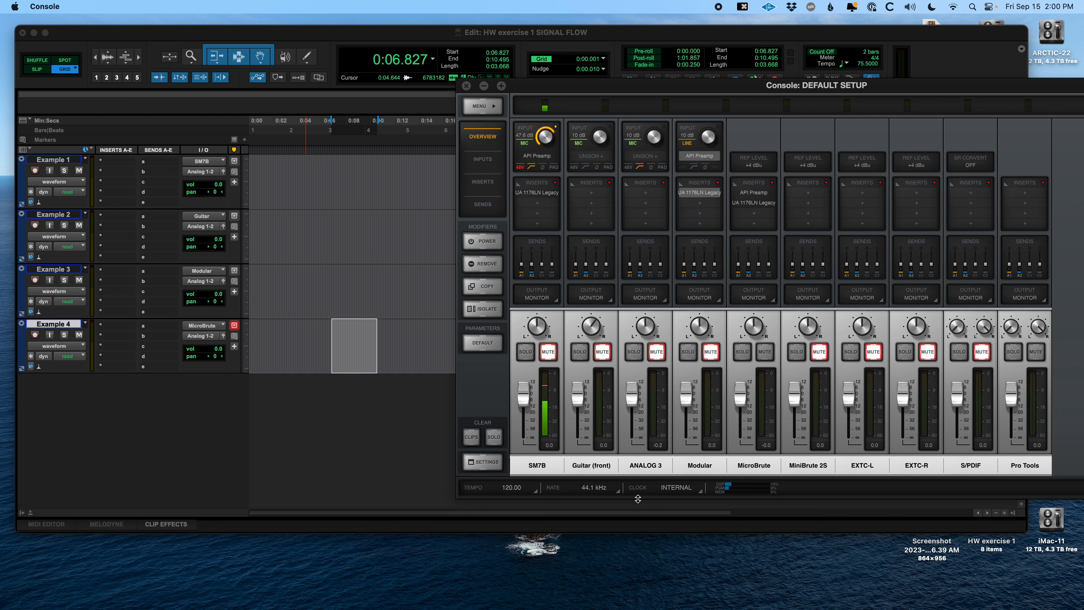
{"action": "left_click", "coordinate": [291, 403]}
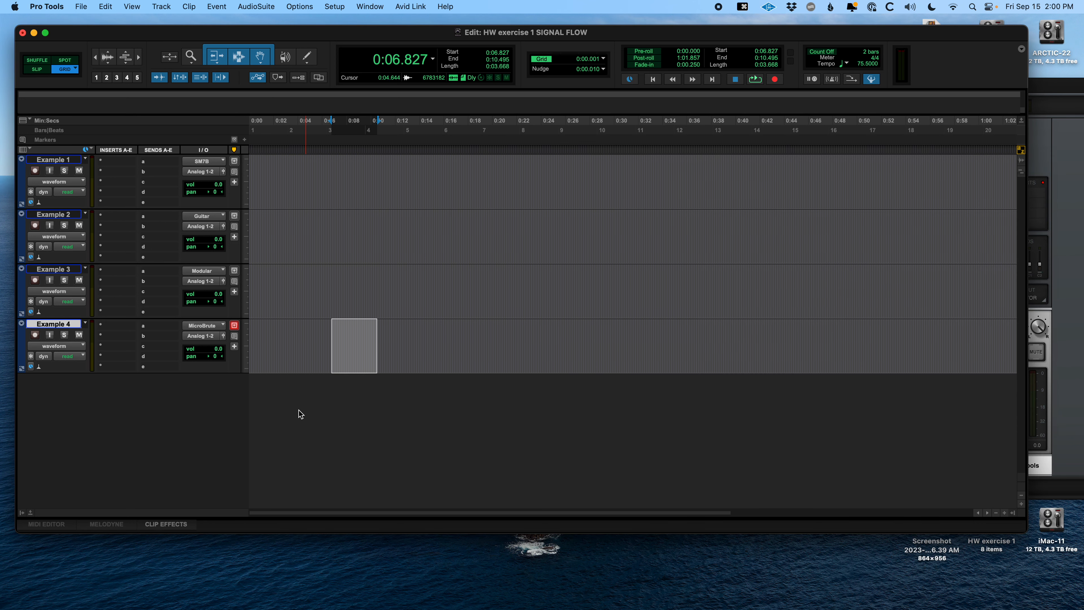
{"action": "left_click_drag", "start_coordinate": [297, 176], "coordinate": [314, 177]}
{"action": "left_click_drag", "start_coordinate": [298, 225], "coordinate": [318, 226]}
{"action": "left_click_drag", "start_coordinate": [299, 278], "coordinate": [337, 286]}
{"action": "left_click_drag", "start_coordinate": [314, 336], "coordinate": [353, 342]}
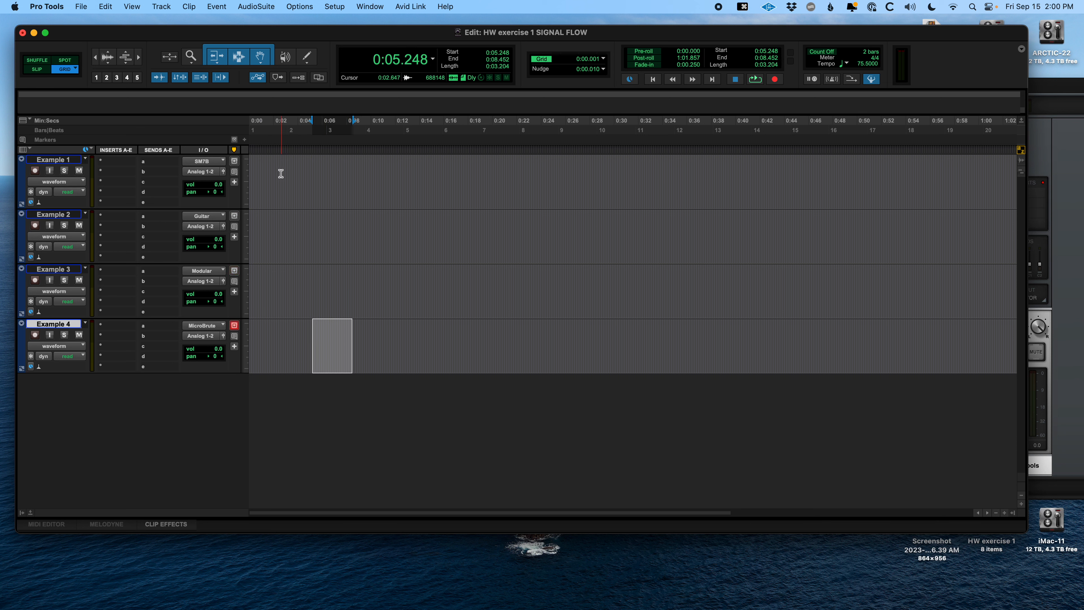
{"action": "left_click_drag", "start_coordinate": [281, 173], "coordinate": [307, 174]}
- Review the interface inputs offered for Example 1 and the input path names in I/O Setup, leaving them unchanged
{"action": "left_click", "coordinate": [204, 161]}
{"action": "mouse_move", "coordinate": [215, 162]}
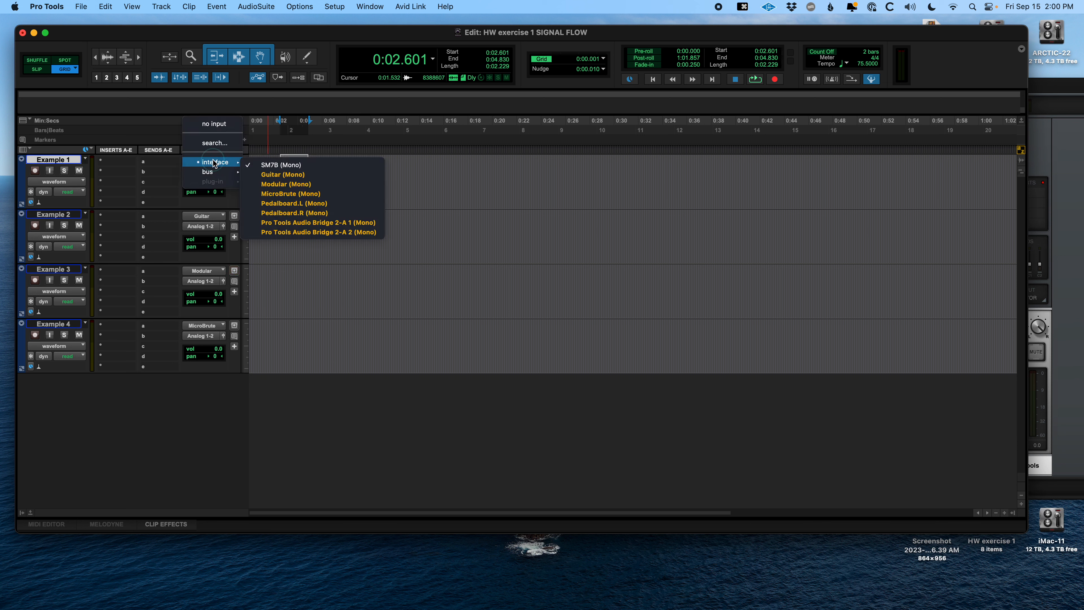
{"action": "left_click", "coordinate": [510, 208]}
{"action": "left_click", "coordinate": [440, 175]}
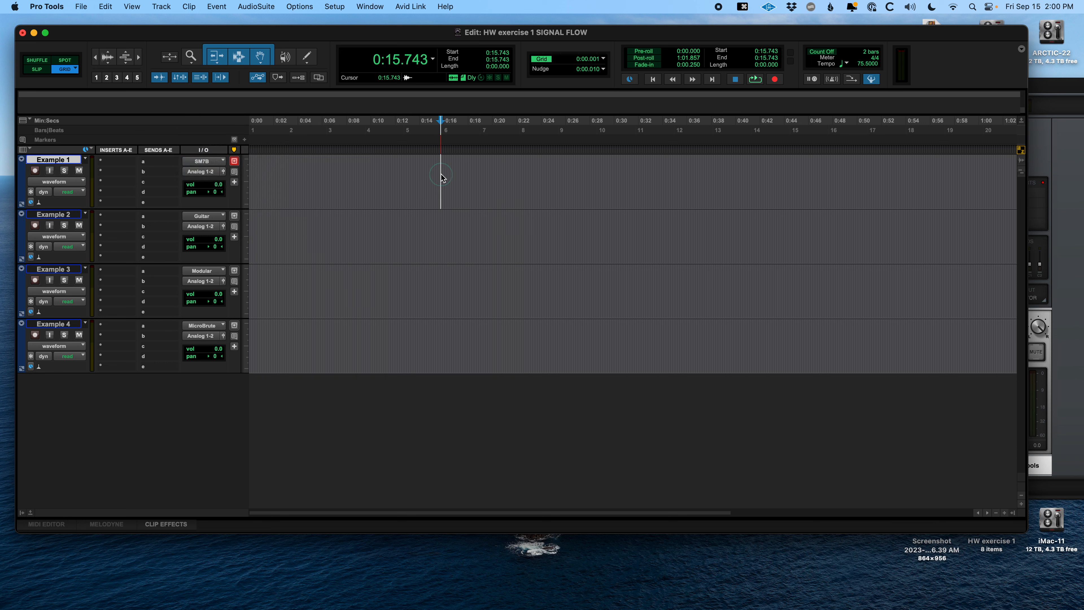
{"action": "left_click", "coordinate": [334, 6]}
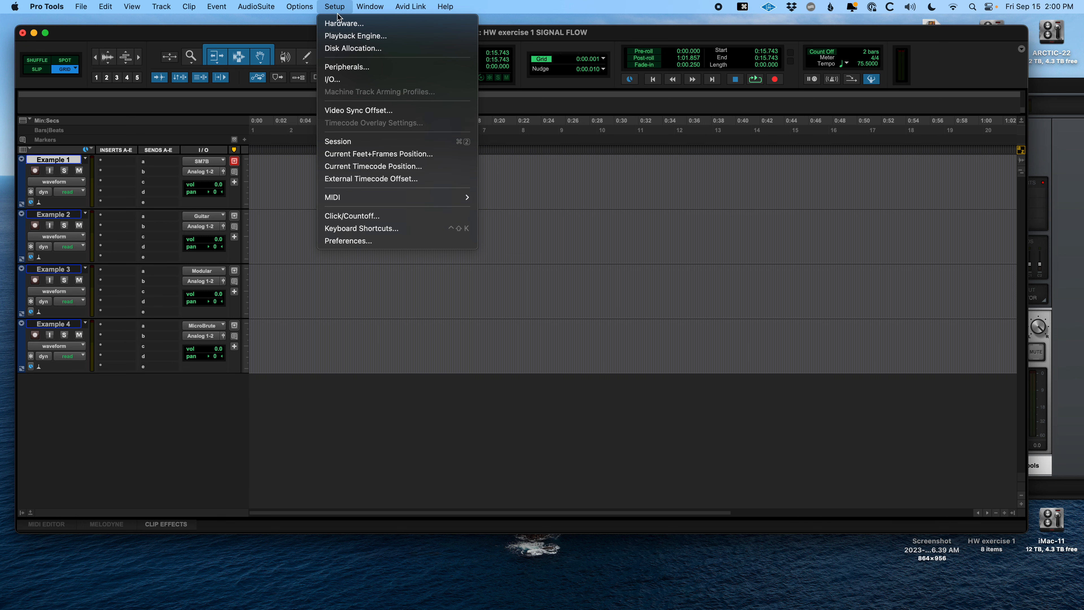
{"action": "left_click", "coordinate": [345, 79]}
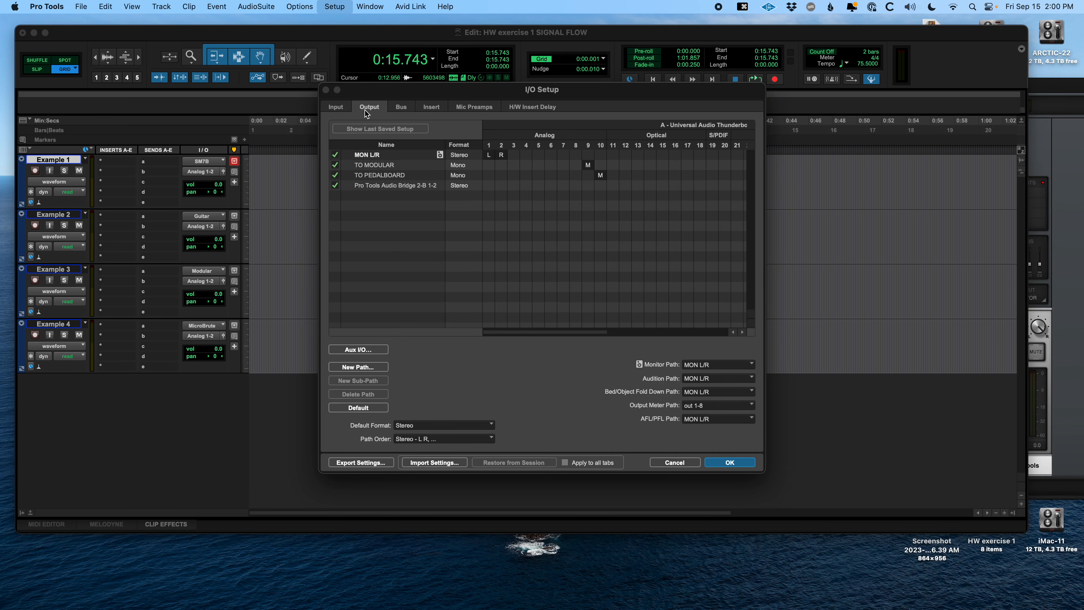
{"action": "left_click", "coordinate": [336, 107]}
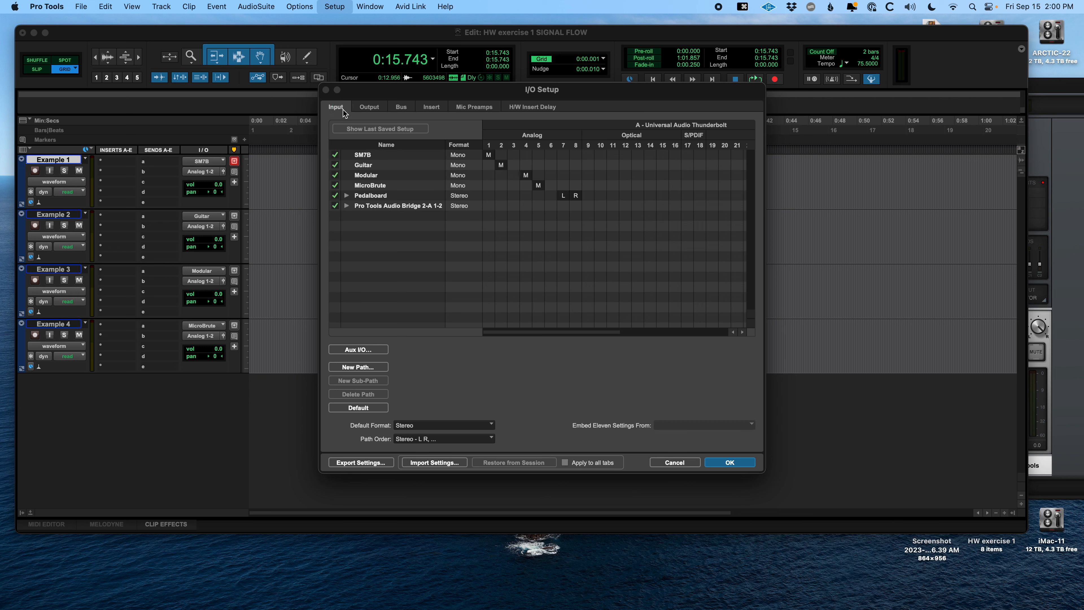
{"action": "double_click", "coordinate": [381, 155]}
{"action": "left_click", "coordinate": [403, 229]}
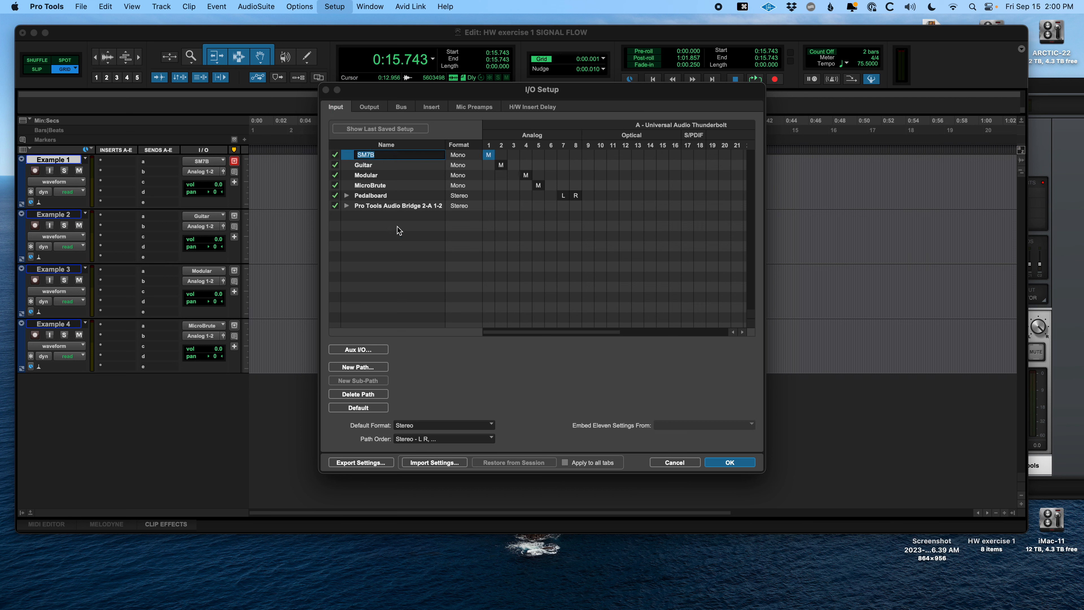
{"action": "left_click", "coordinate": [397, 214]}
{"action": "left_click", "coordinate": [729, 463]}
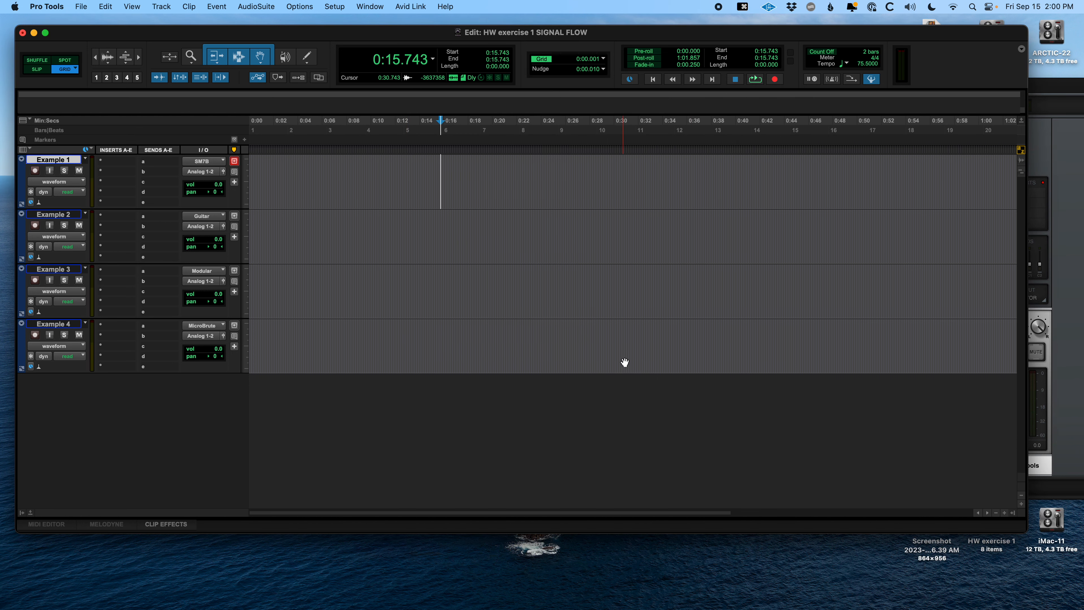
- Place the edit cursor on Example 1 at about 0:22 and enable input monitoring on the track
{"action": "left_click", "coordinate": [430, 174]}
{"action": "left_click", "coordinate": [519, 171]}
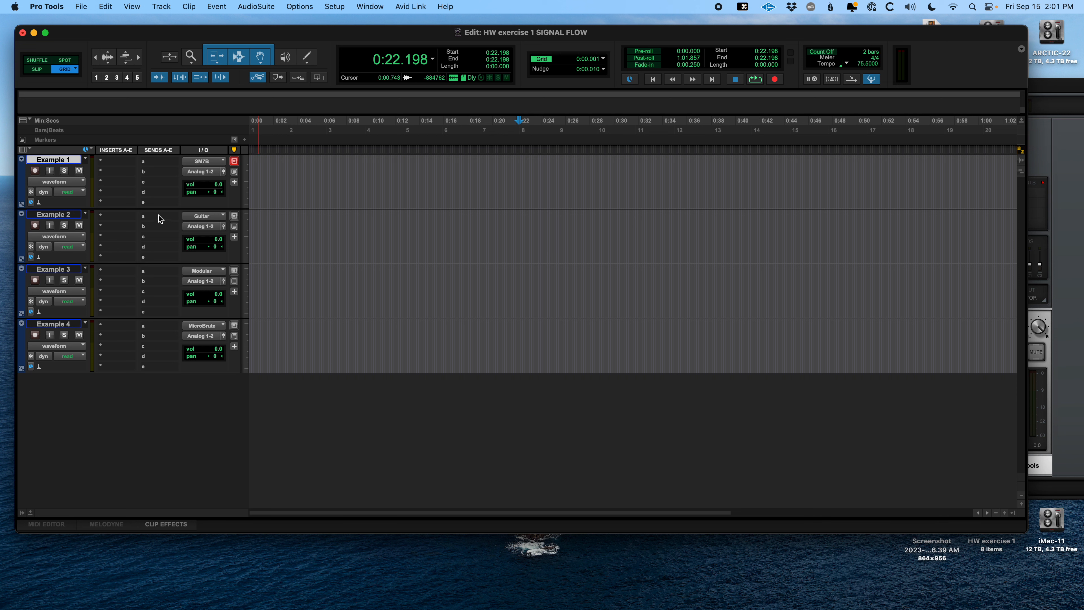
{"action": "left_click", "coordinate": [50, 170]}
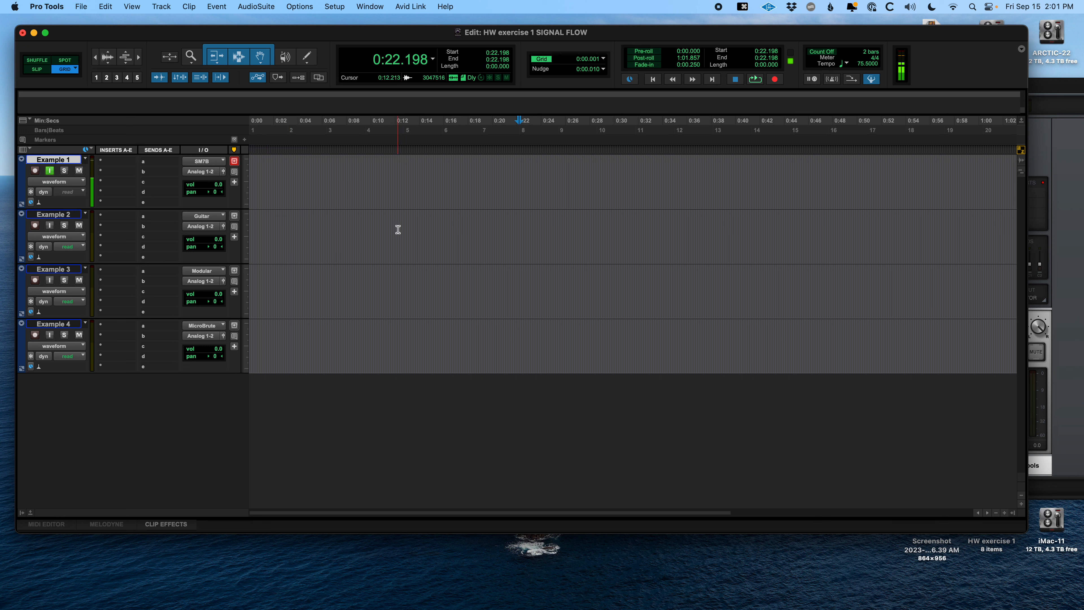
- Rename the Example 1 track with the speaker's first name followed by "voice", and save the session
{"action": "double_click", "coordinate": [64, 160]}
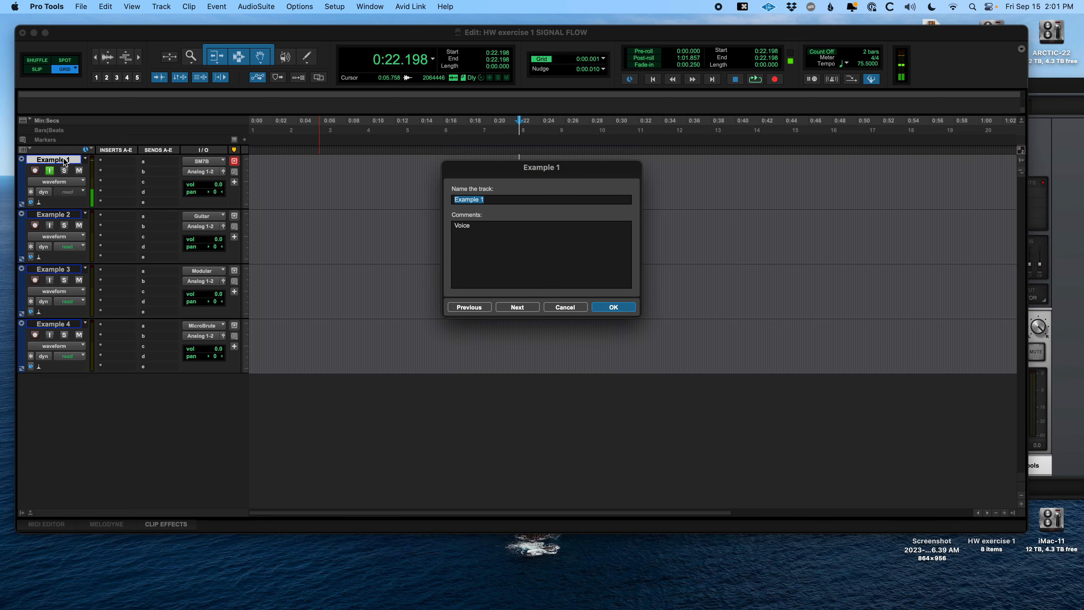
{"action": "type", "text": "Nick voice"}
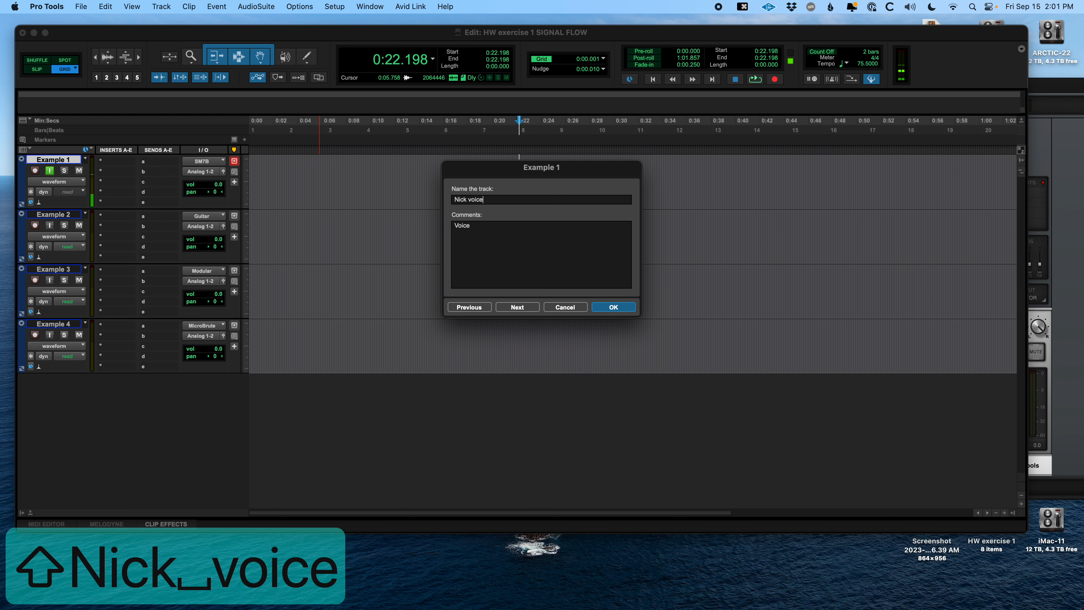
{"action": "key", "text": "Return"}
{"action": "key", "text": "super+s"}
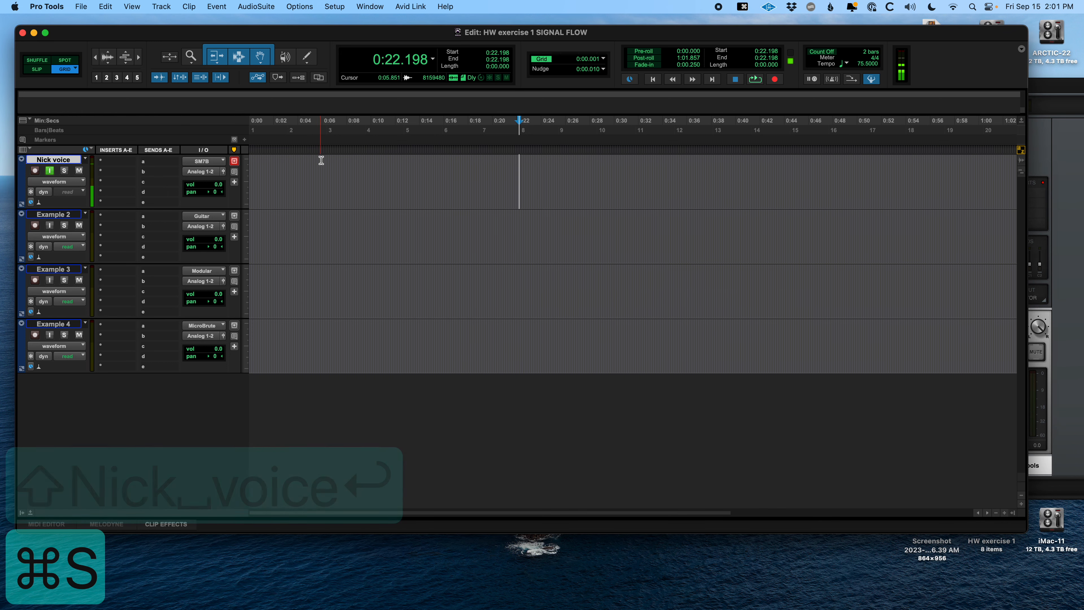
- Turn off input monitoring on the voice track, save the session and record-enable the track
{"action": "left_click", "coordinate": [50, 172]}
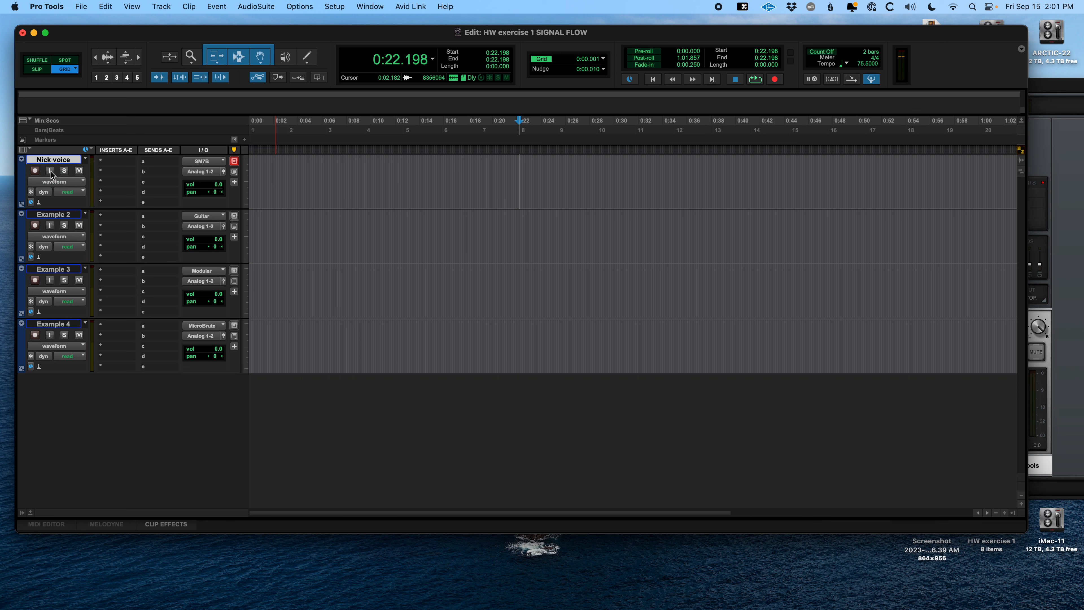
{"action": "key", "text": "super+s"}
{"action": "left_click", "coordinate": [35, 170]}
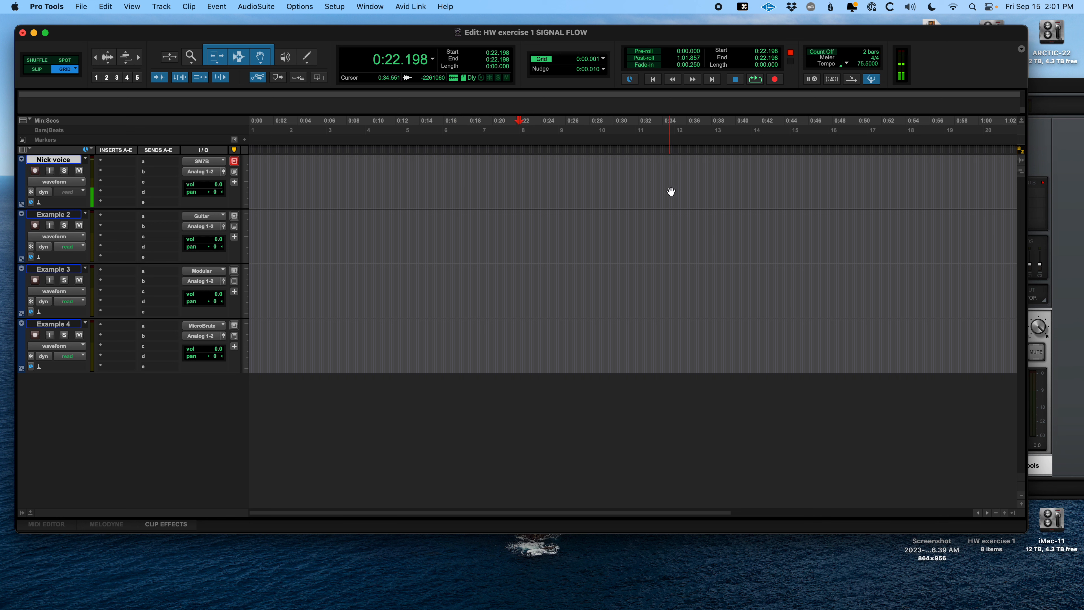
- Turn off Loop playback mode in the transport
{"action": "right_click", "coordinate": [757, 82]}
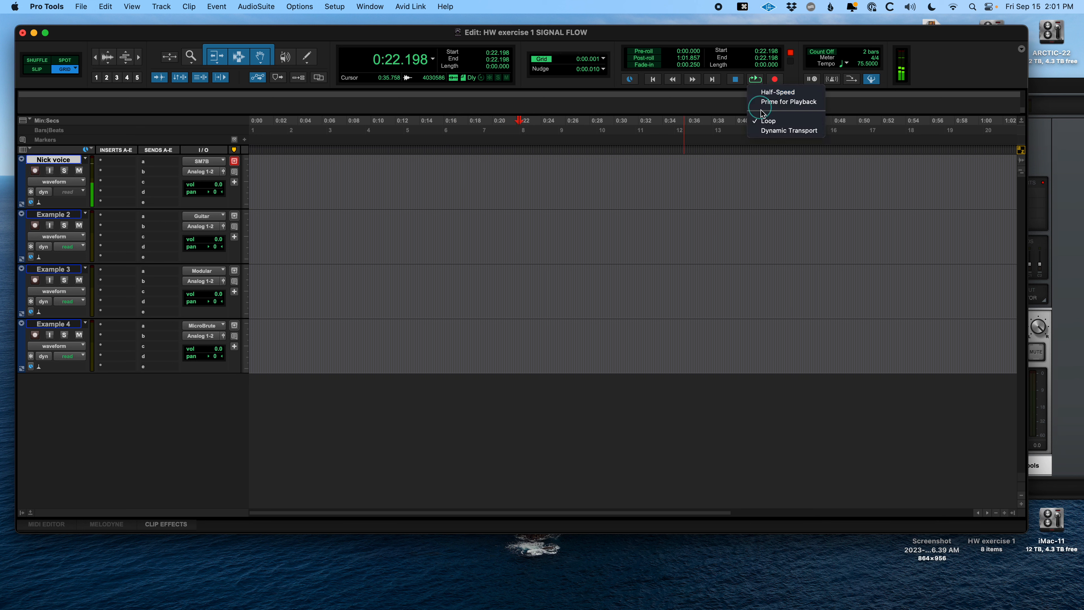
{"action": "left_click", "coordinate": [766, 121]}
- Place the edit cursor on the voice track at about 0:16.5, save the session and start recording
{"action": "left_click", "coordinate": [450, 170]}
{"action": "key", "text": "super+s"}
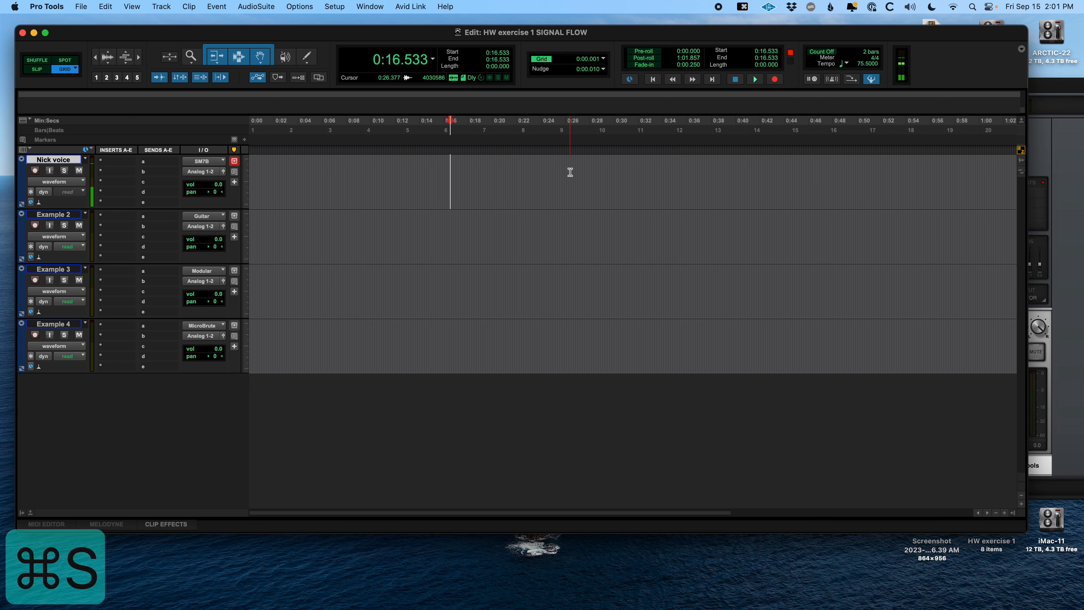
{"action": "left_click", "coordinate": [775, 79]}
{"action": "key", "text": "3"}
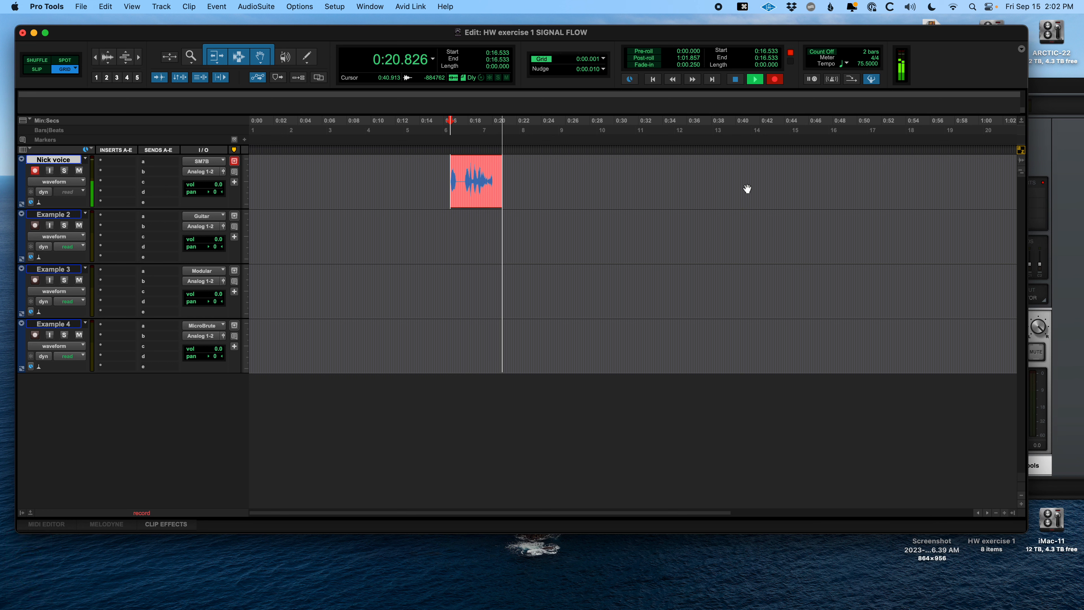
- Stop the recording at about 0:22, select the new clip and turn off record enable on the voice track
{"action": "key", "text": "space"}
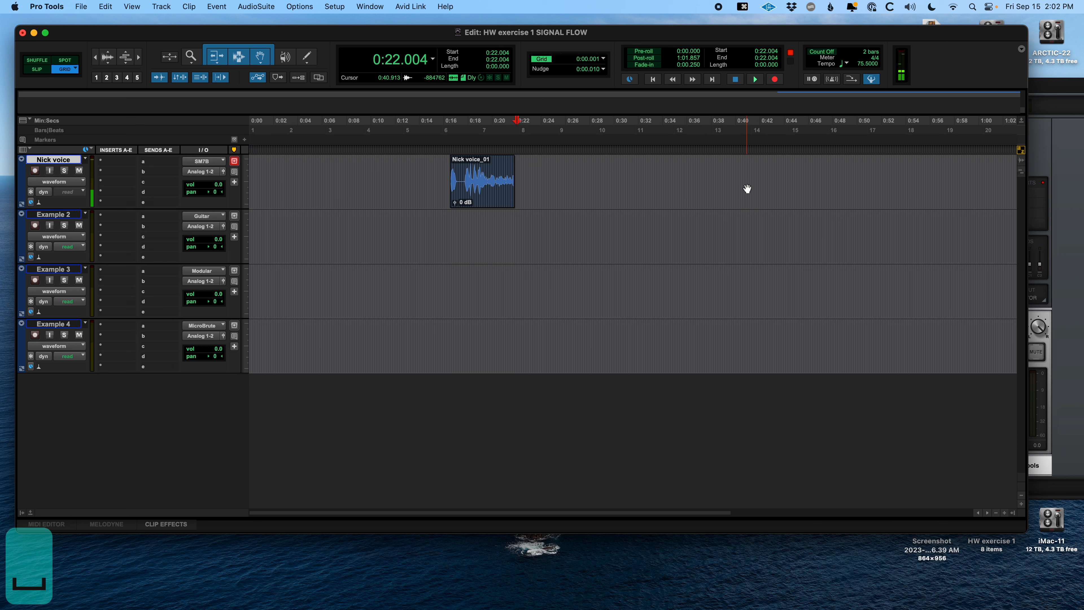
{"action": "left_click", "coordinate": [484, 201]}
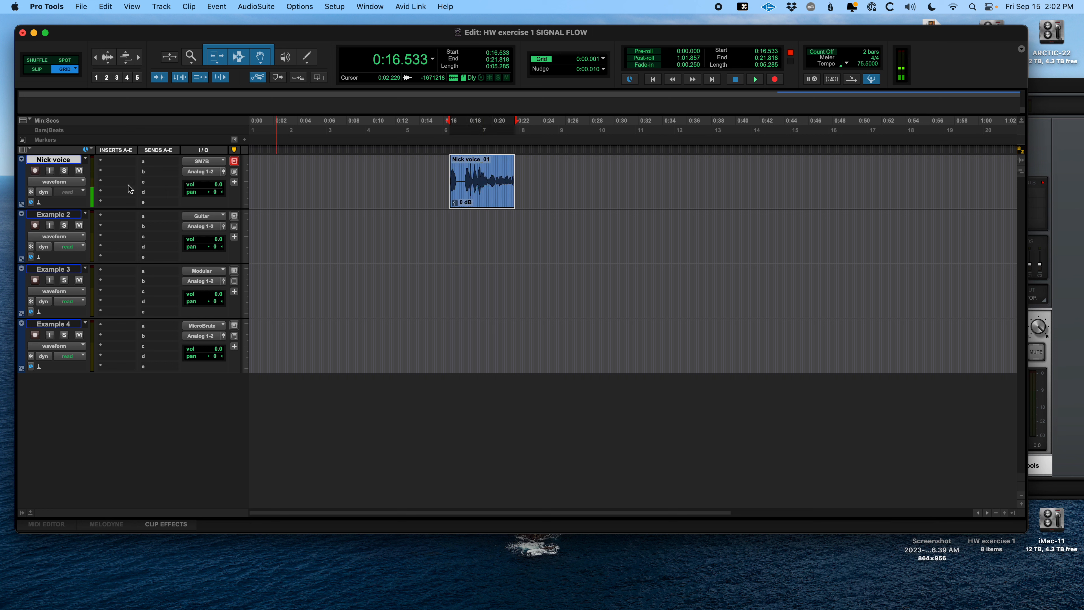
{"action": "left_click", "coordinate": [36, 171]}
- Show the track list and make the hidden tracks from Click 1 through DMPst22ExrcK755BPM1 inactive
{"action": "left_click", "coordinate": [21, 513]}
{"action": "left_click", "coordinate": [73, 108]}
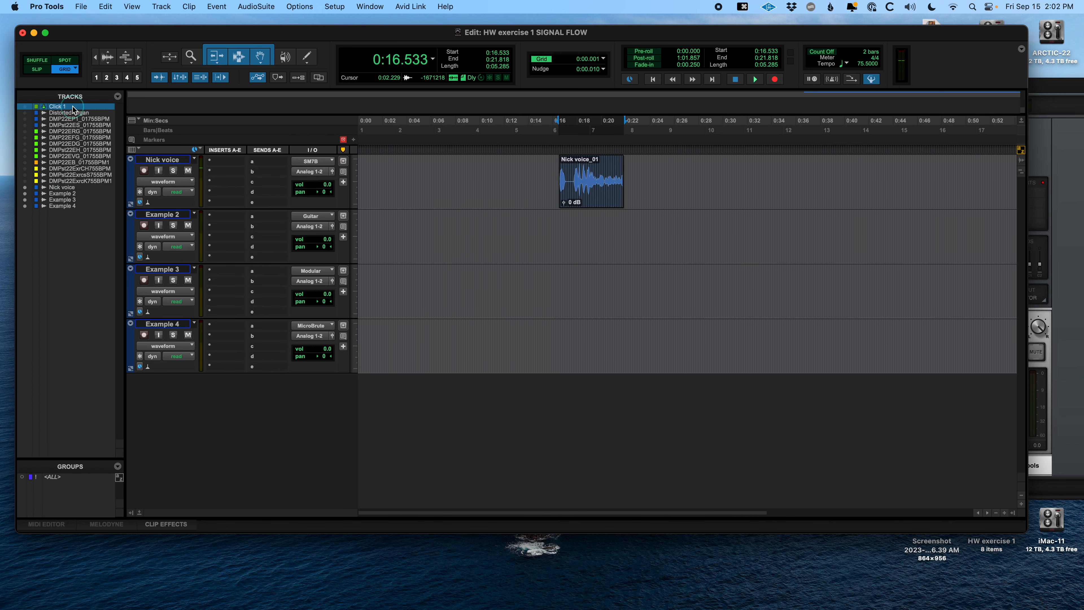
{"action": "left_click", "coordinate": [80, 182], "text": "shift"}
{"action": "right_click", "coordinate": [80, 182]}
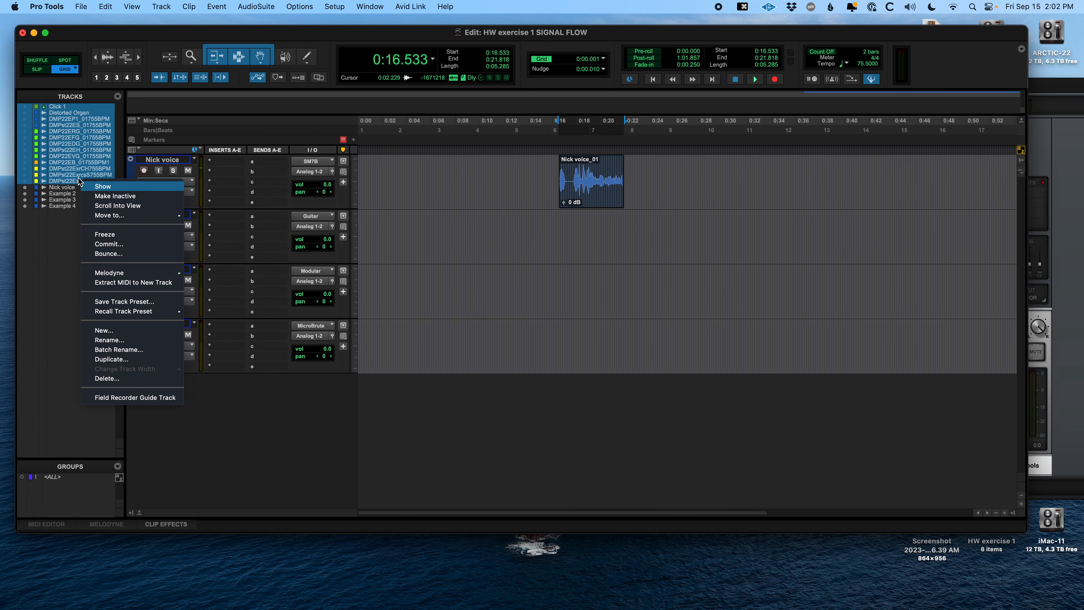
{"action": "left_click", "coordinate": [133, 196]}
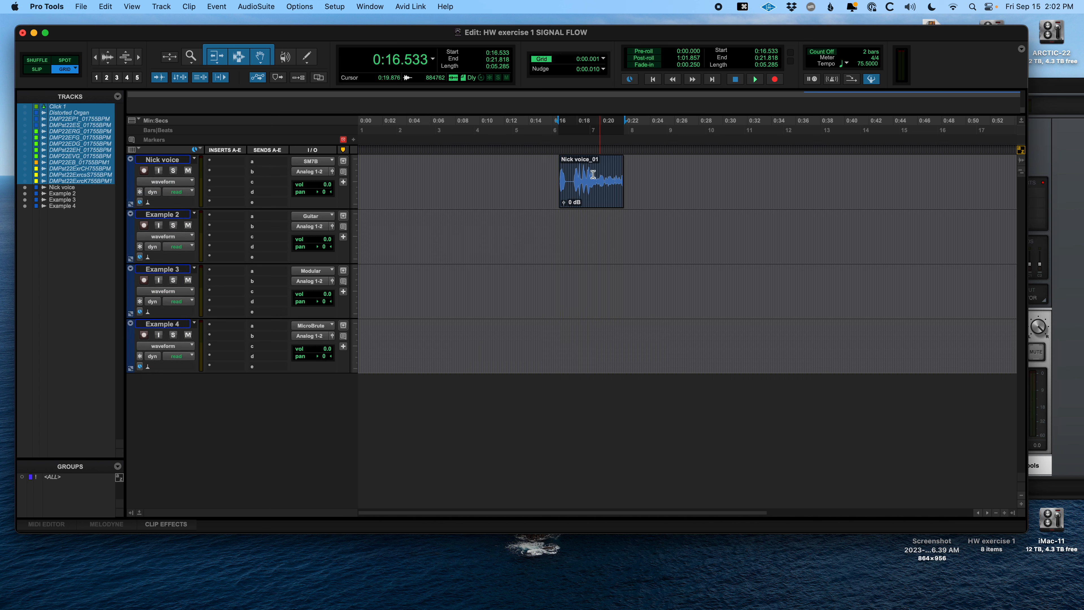
- Play back the voice clip from about 0:17.7 and again from its start at 0:16.5
{"action": "left_click", "coordinate": [575, 170]}
{"action": "key", "text": "space"}
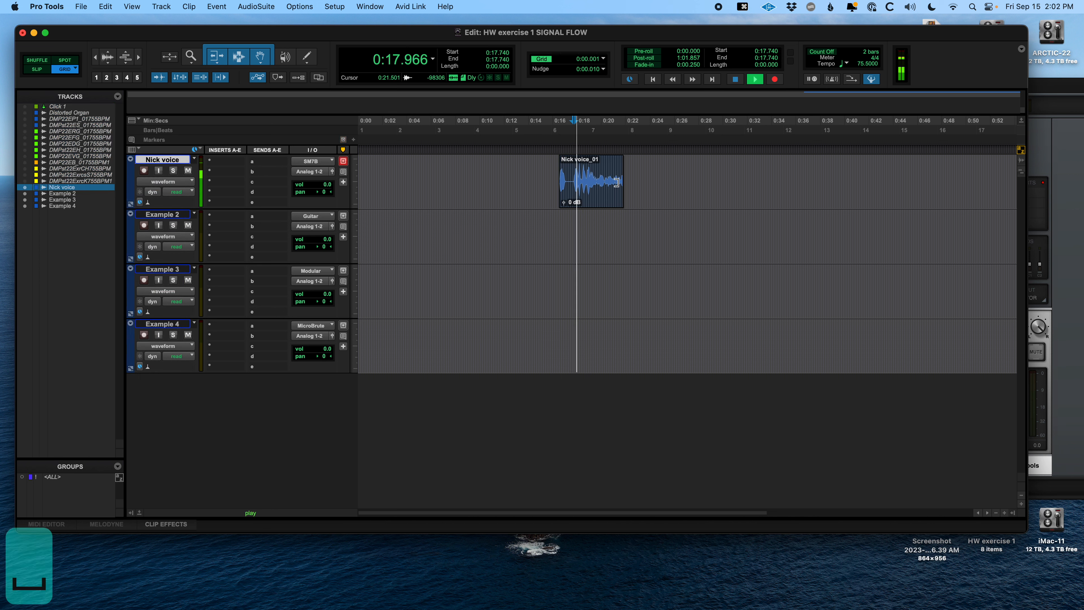
{"action": "key", "text": "space"}
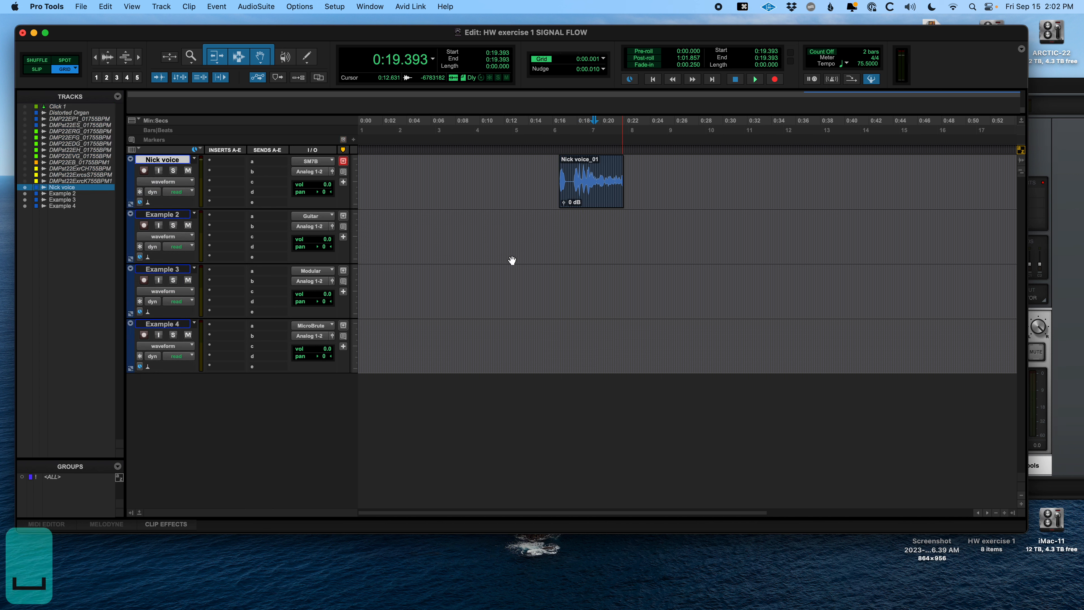
{"action": "key", "text": "space"}
{"action": "key", "text": "space"}
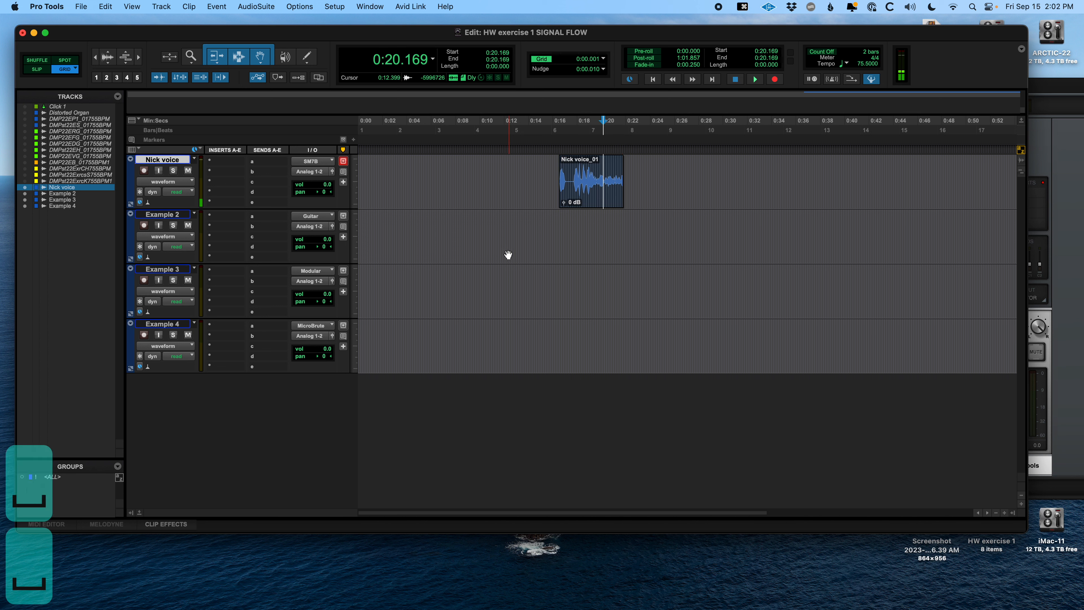
{"action": "key", "text": "alt+Tab"}
{"action": "key", "text": "space"}
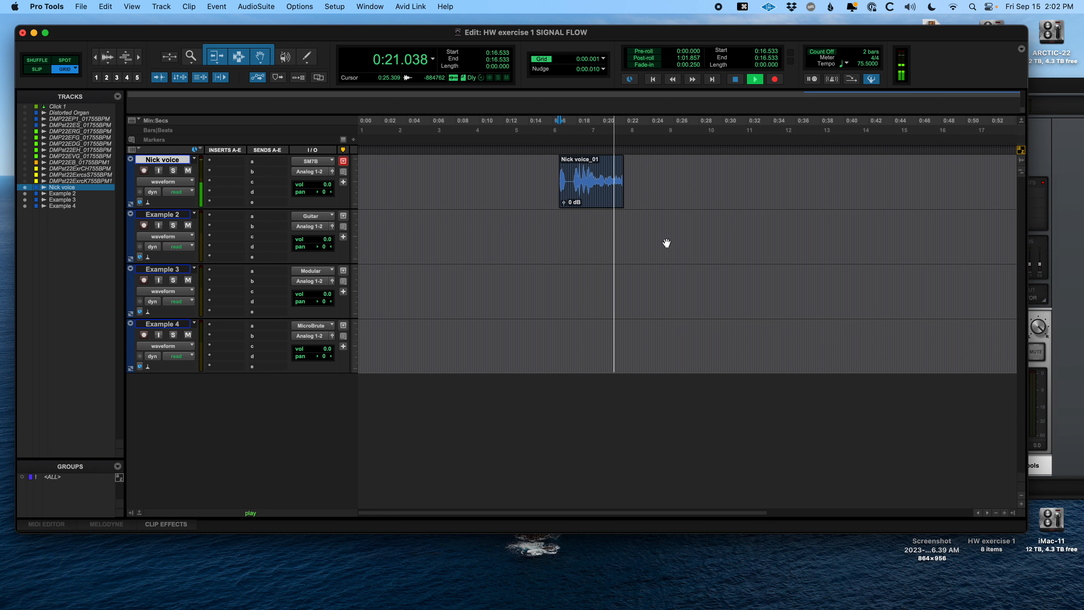
{"action": "key", "text": "space"}
- Delete the recorded clip from the voice track, save the session and hide the track list
{"action": "left_click_drag", "start_coordinate": [522, 177], "coordinate": [840, 179]}
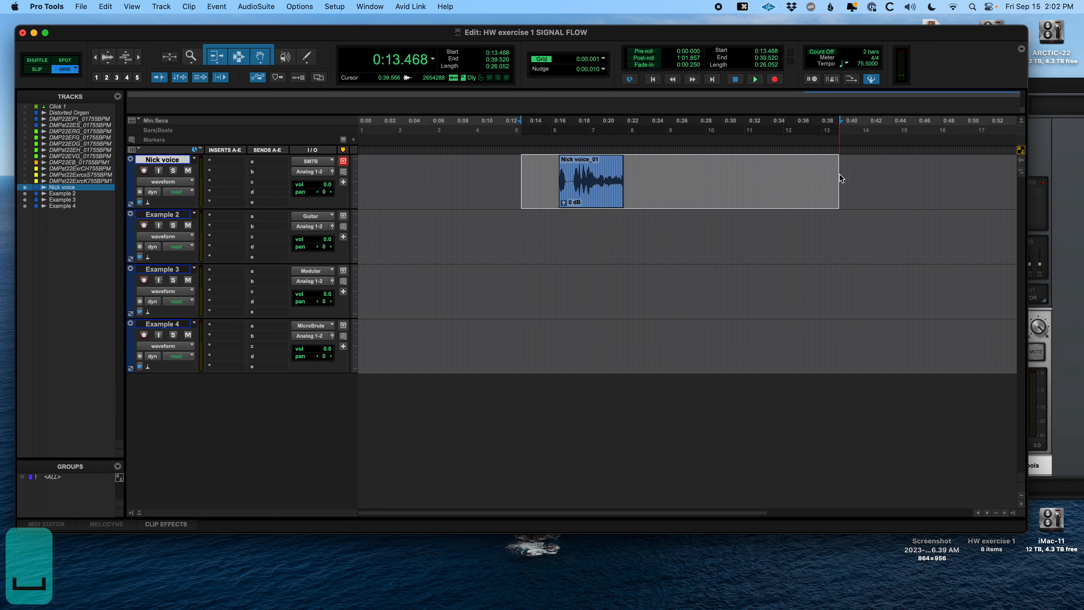
{"action": "key", "text": "Delete"}
{"action": "key", "text": "super+s"}
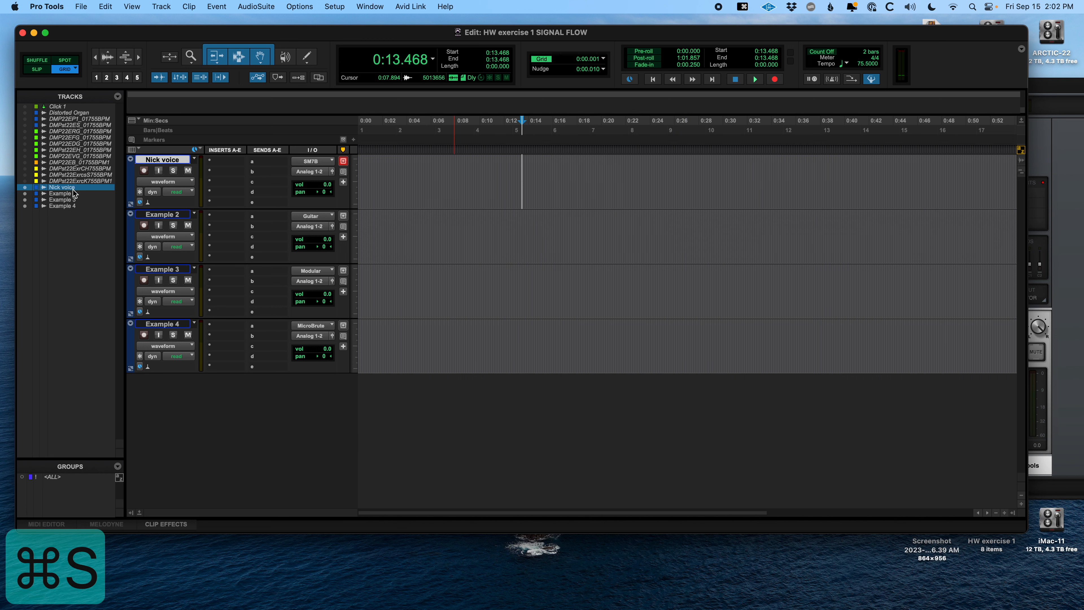
{"action": "left_click", "coordinate": [132, 511]}
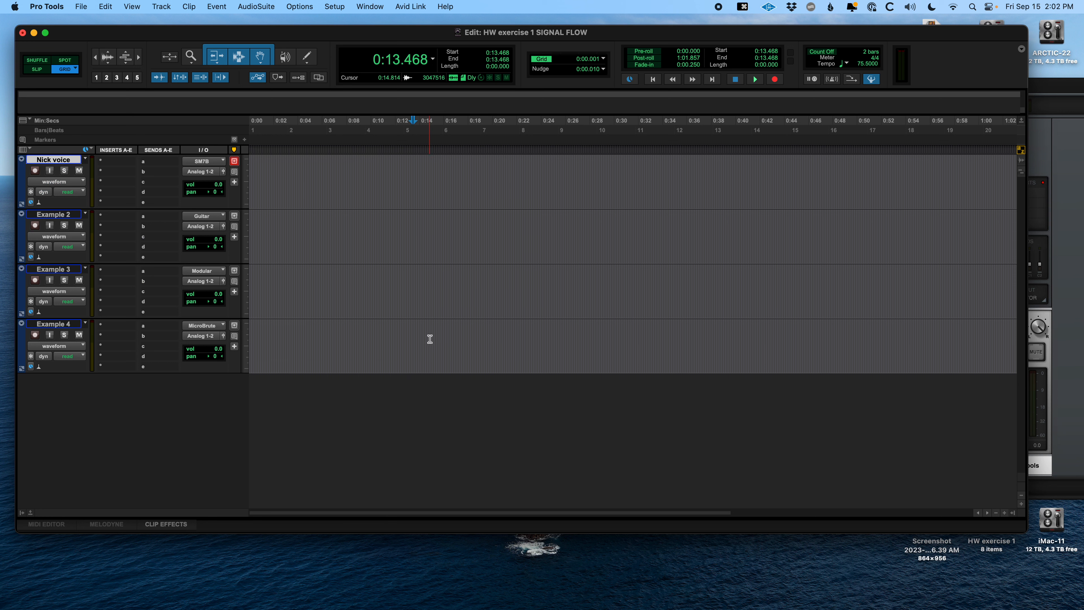
- Undo the deletion of the voice clip and delete the clip again
{"action": "key", "text": "super+z"}
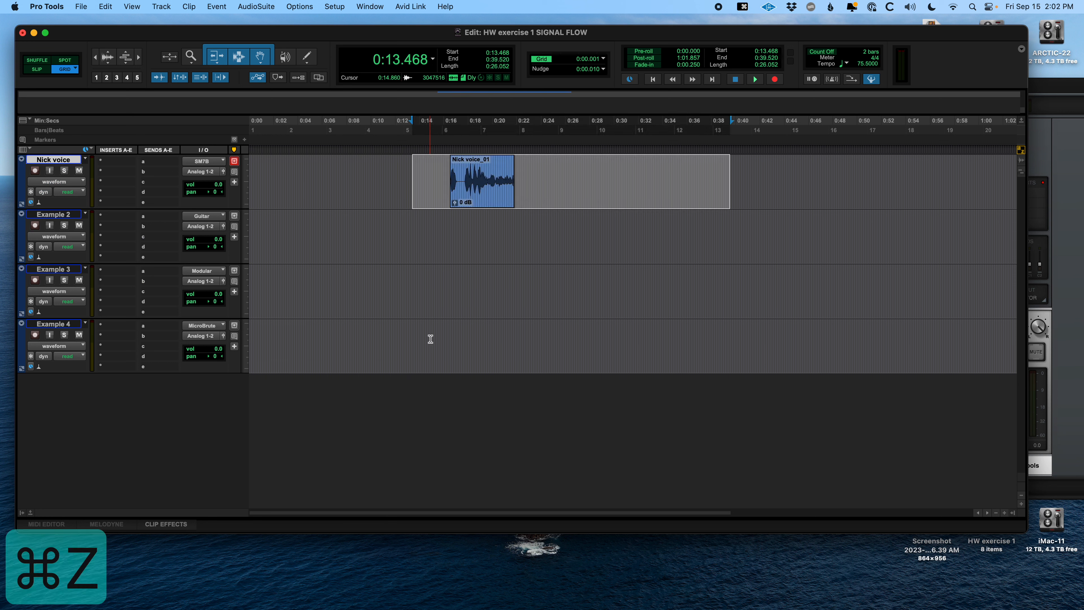
{"action": "left_click", "coordinate": [542, 165]}
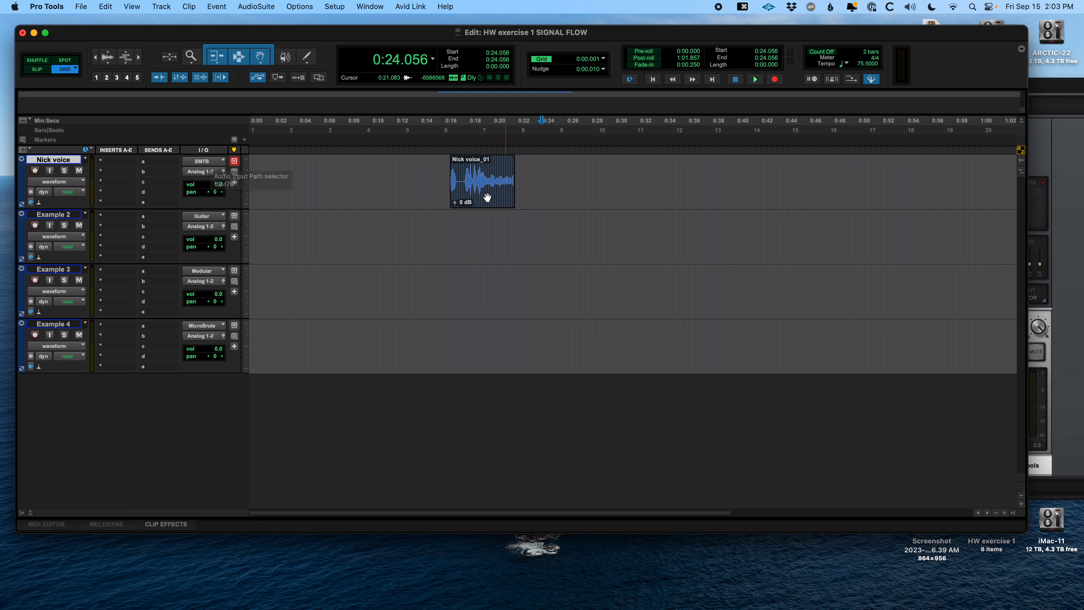
{"action": "left_click_drag", "start_coordinate": [424, 173], "coordinate": [624, 173]}
{"action": "key", "text": "Delete"}
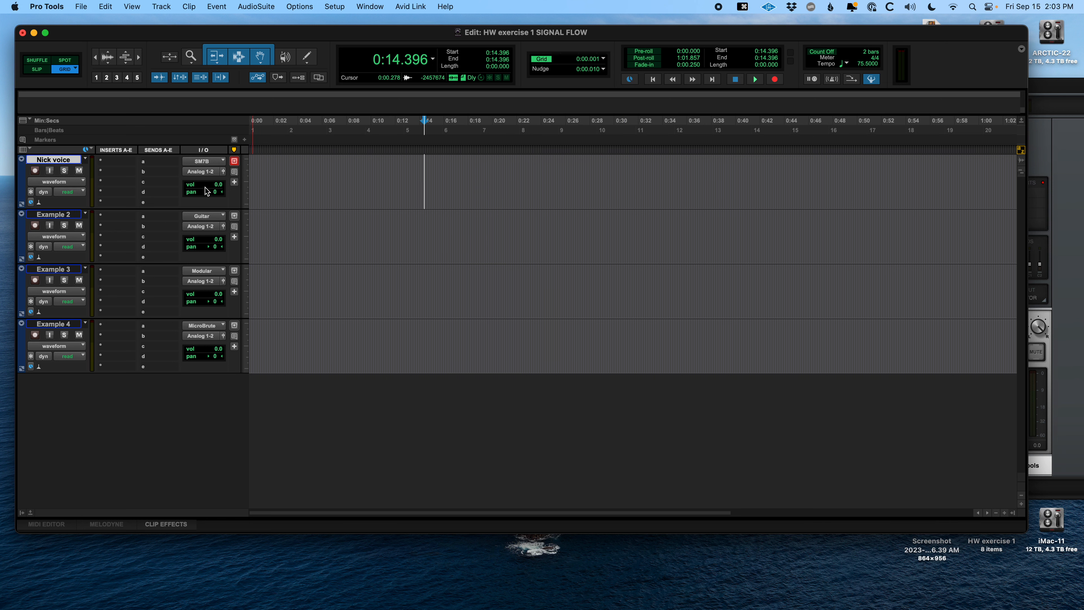
- Set the audio input of the Example 2, Example 3 and Example 4 tracks to the SM7B interface input
{"action": "left_click", "coordinate": [200, 219]}
{"action": "left_click", "coordinate": [274, 215]}
{"action": "left_click", "coordinate": [202, 273]}
{"action": "mouse_move", "coordinate": [222, 272]}
{"action": "left_click", "coordinate": [282, 274]}
{"action": "left_click", "coordinate": [201, 325]}
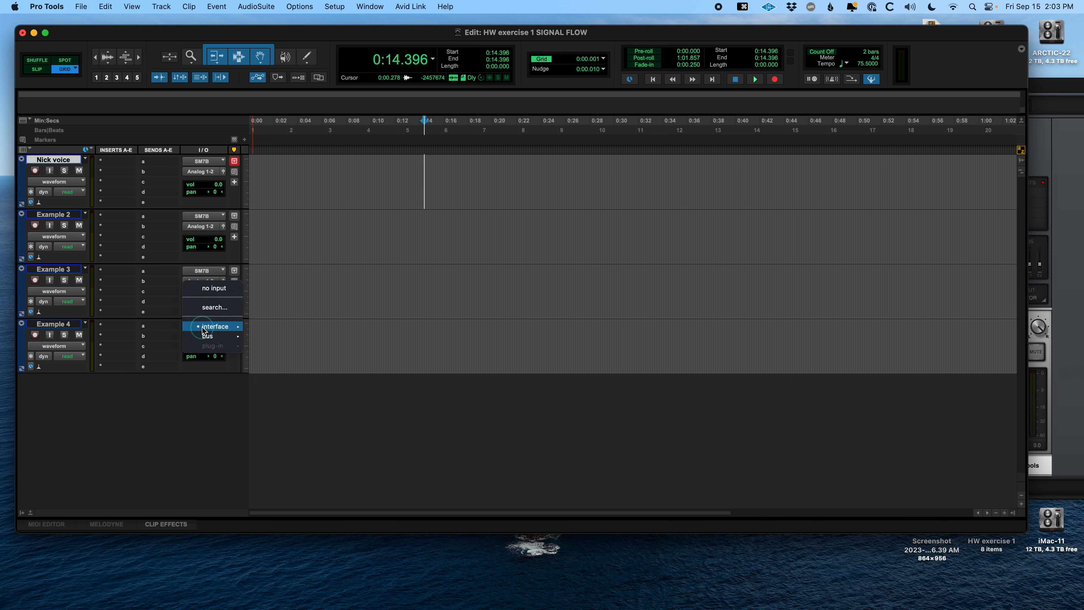
{"action": "left_click", "coordinate": [276, 329]}
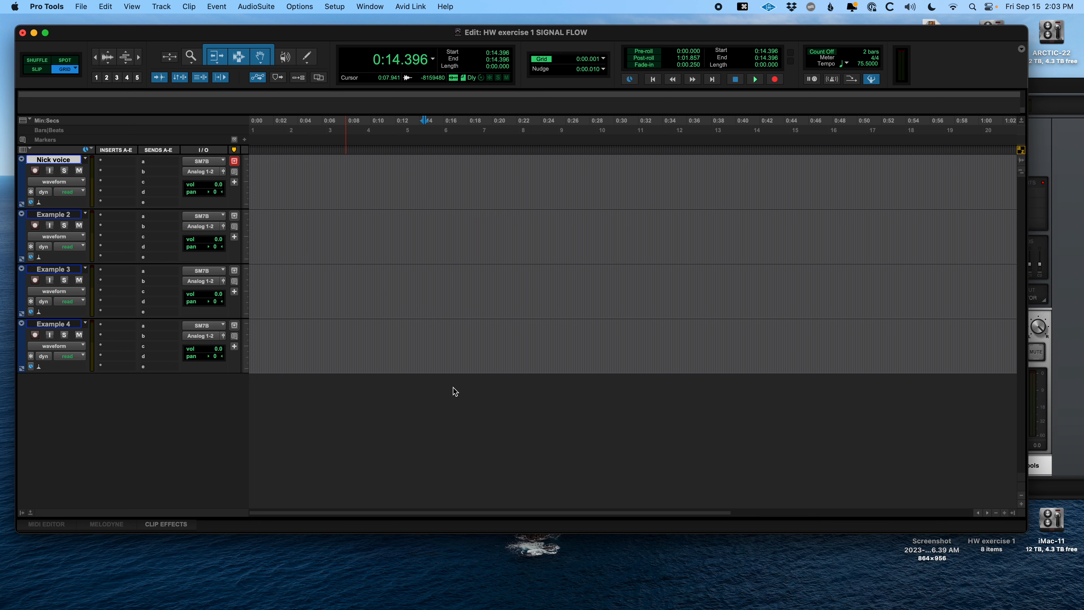
- Record-enable the voice, Example 2, Example 3 and Example 4 tracks
{"action": "left_click", "coordinate": [35, 171]}
{"action": "left_click", "coordinate": [36, 227]}
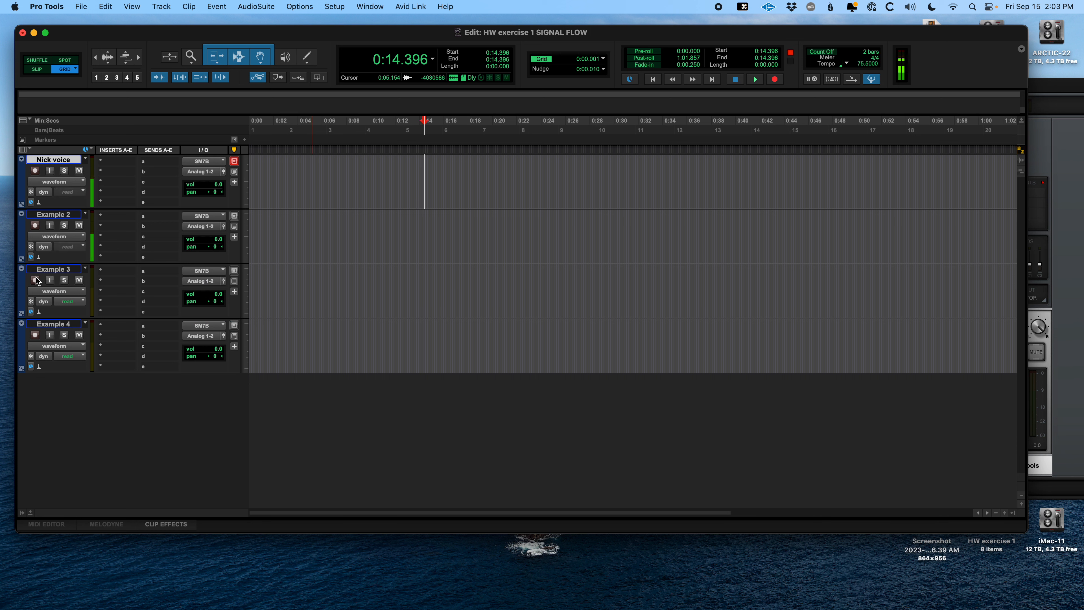
{"action": "left_click", "coordinate": [35, 280]}
{"action": "left_click", "coordinate": [35, 334]}
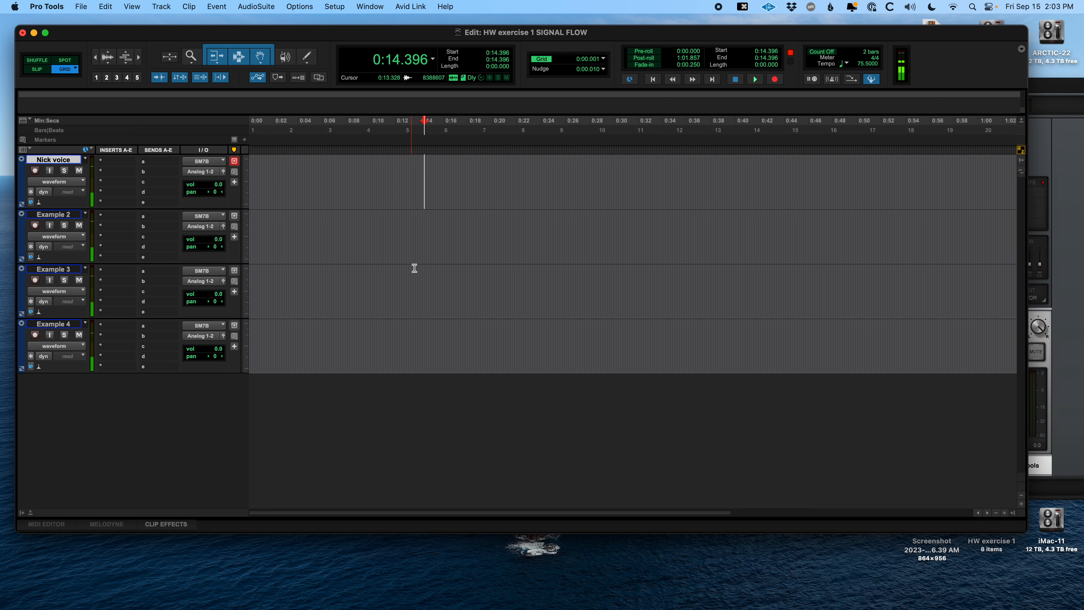
- Record the microphone onto all four armed tracks from about 0:11.6 to about 0:22.3
{"action": "left_click", "coordinate": [390, 279]}
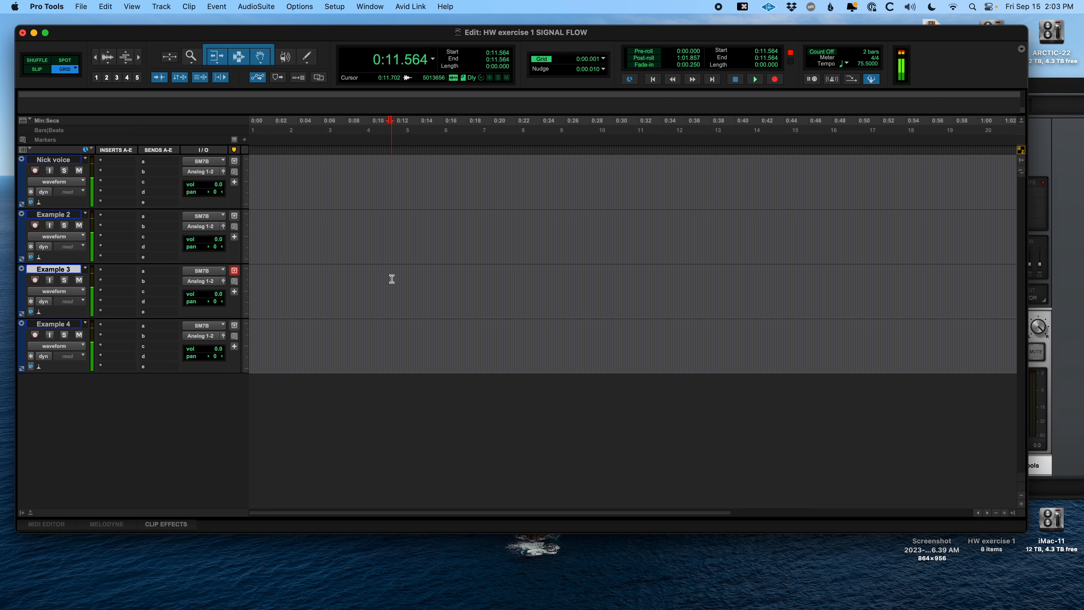
{"action": "key", "text": "3"}
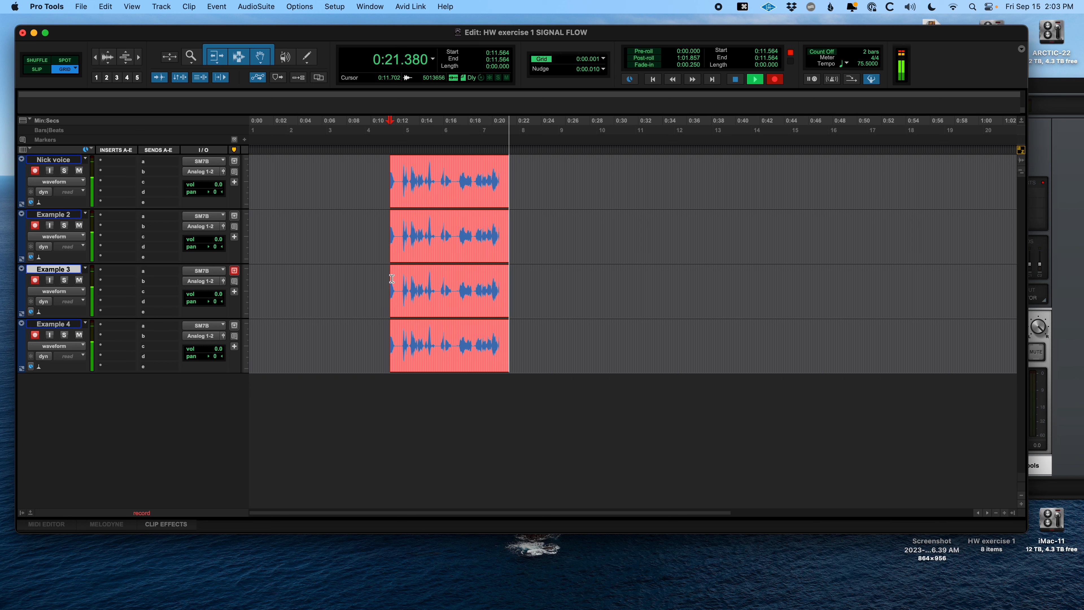
{"action": "key", "text": "space"}
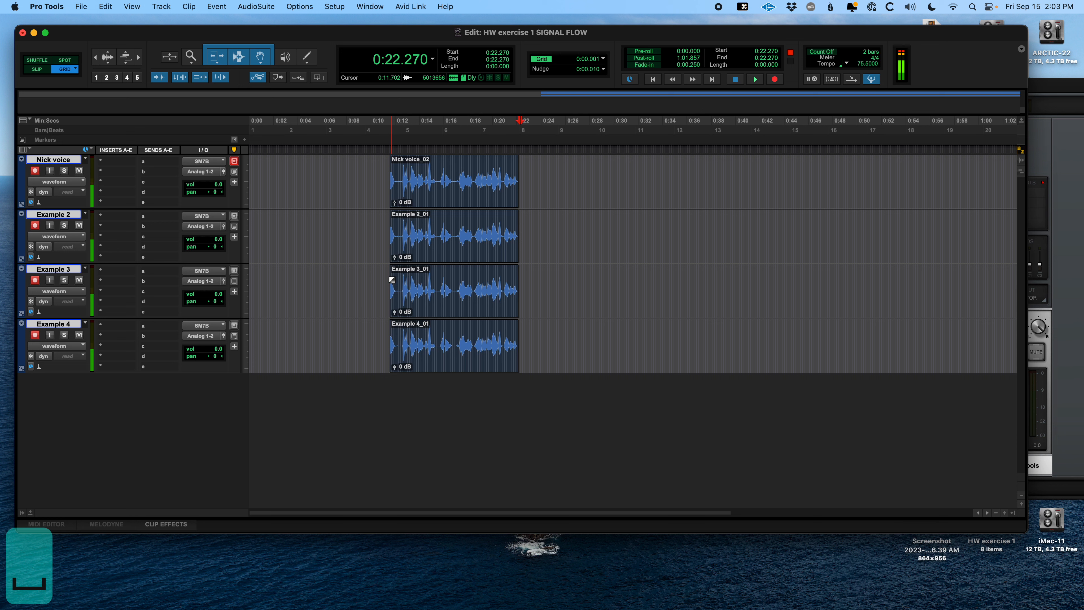
- Select about 0:28 to 0:38 across the voice and Example 2 tracks, and disarm Example 3 and Example 4
{"action": "left_click_drag", "start_coordinate": [589, 157], "coordinate": [715, 241]}
{"action": "left_click", "coordinate": [35, 279]}
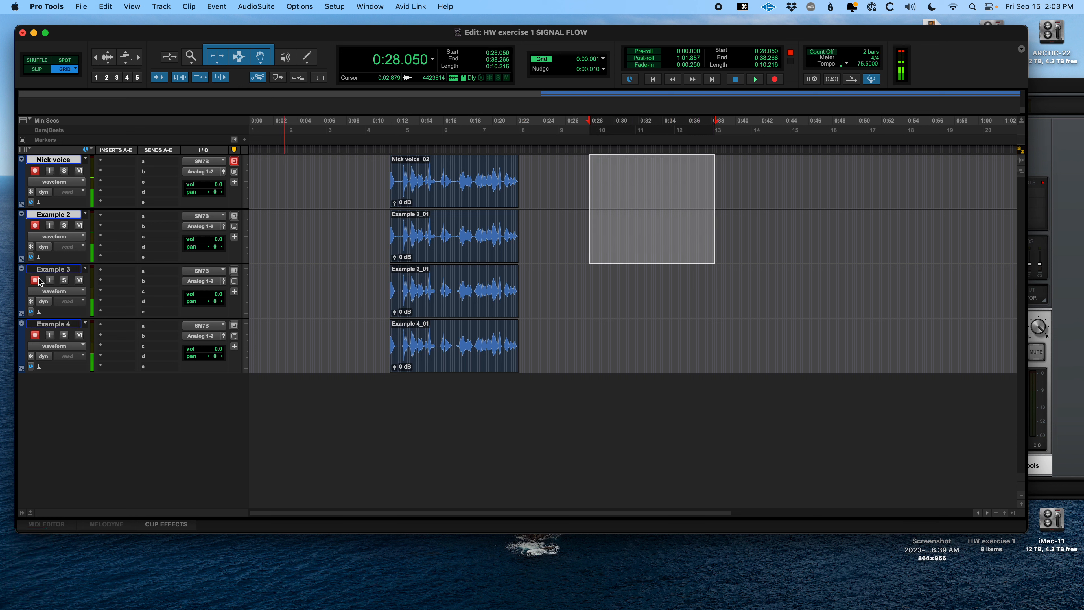
{"action": "left_click", "coordinate": [35, 334]}
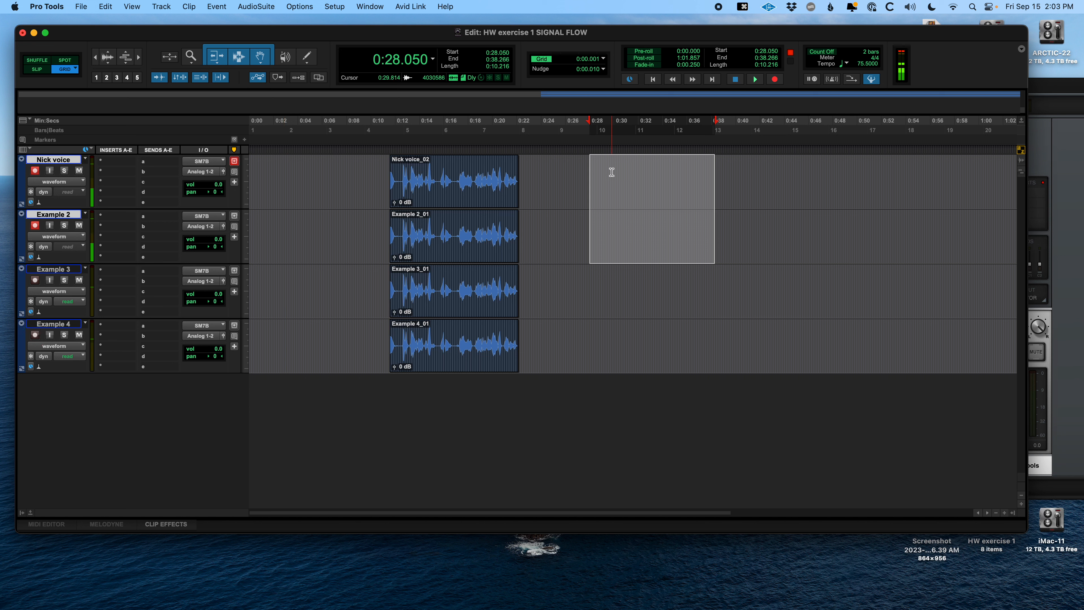
- Toggle record enable off and on repeatedly for the selected voice and Example 2 tracks
{"action": "key", "text": "shift+r"}
{"action": "key", "text": "shift+r"}
{"action": "key", "text": "shift+r"}
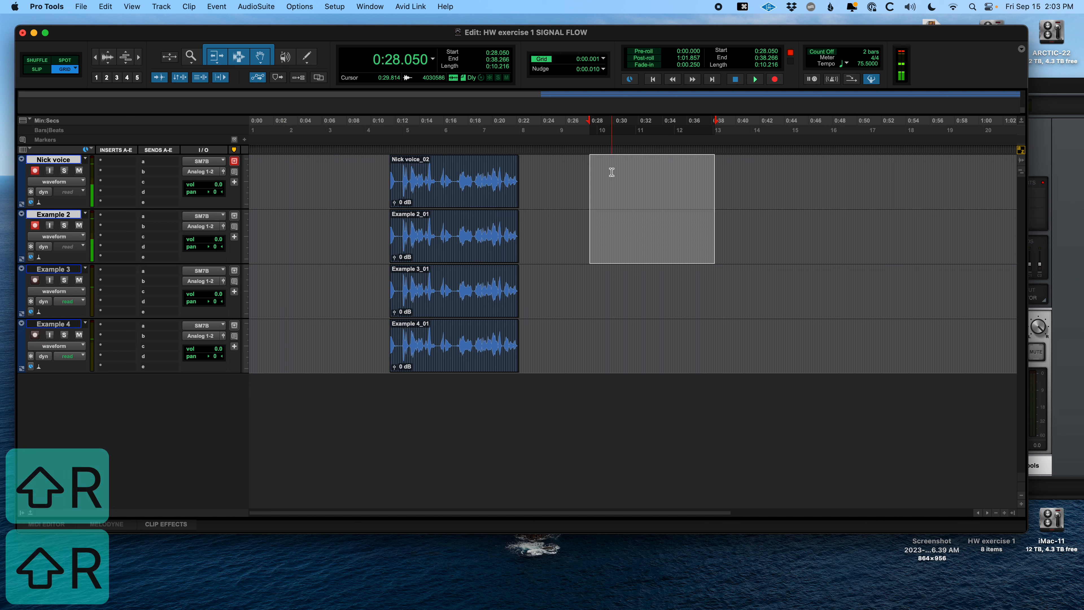
{"action": "key", "text": "shift+r"}
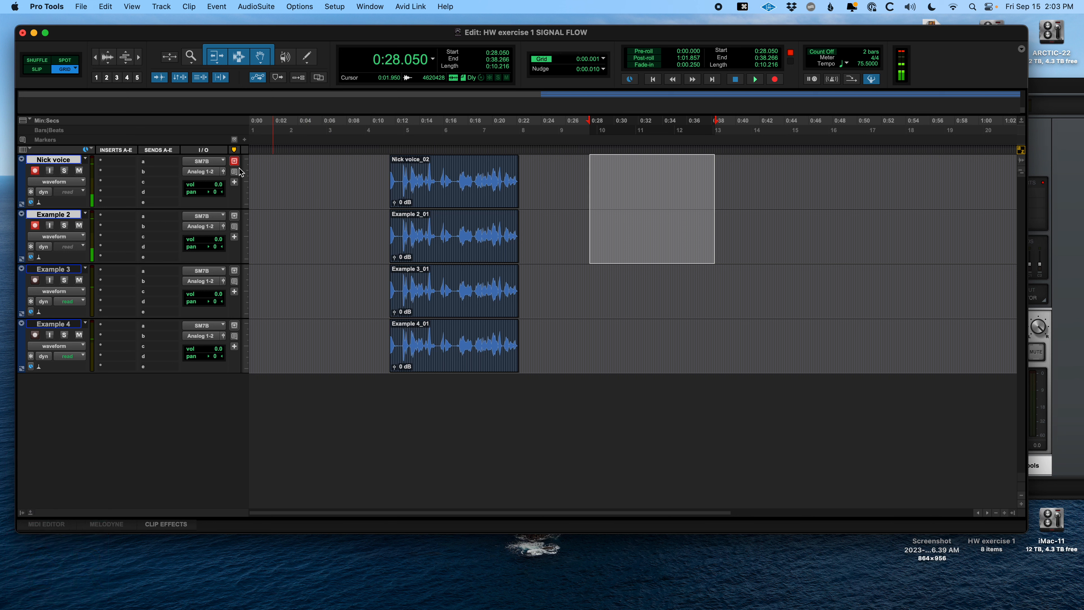
- Select about 0:28.5 to 0:39.8 on the Example 2 track and set its input to MicroBrute (Mono)
{"action": "left_click_drag", "start_coordinate": [564, 171], "coordinate": [708, 170]}
{"action": "left_click_drag", "start_coordinate": [596, 222], "coordinate": [732, 230]}
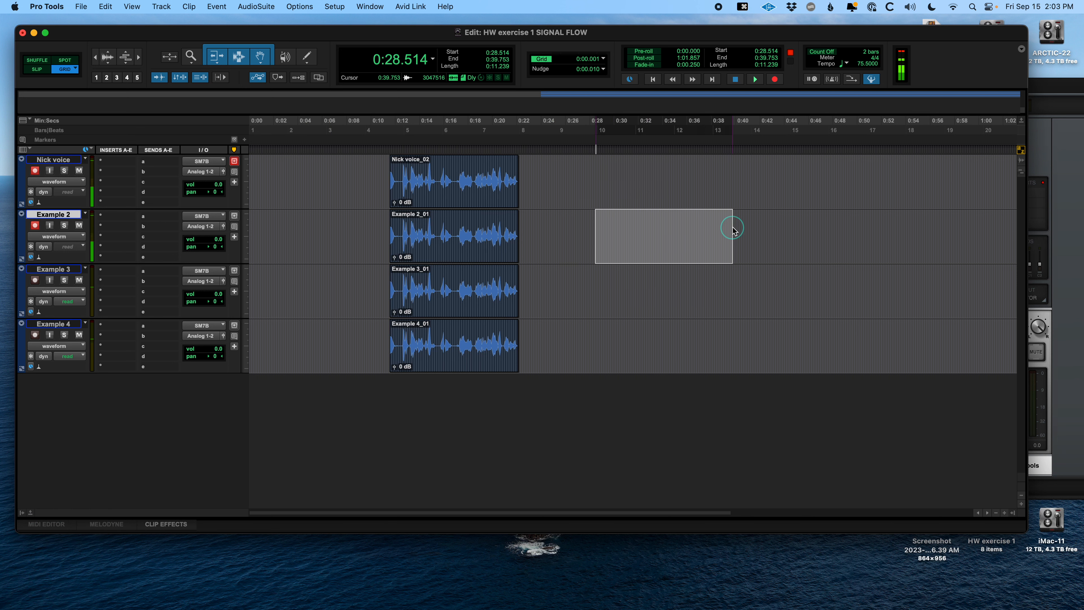
{"action": "left_click", "coordinate": [204, 215]}
{"action": "mouse_move", "coordinate": [213, 217]}
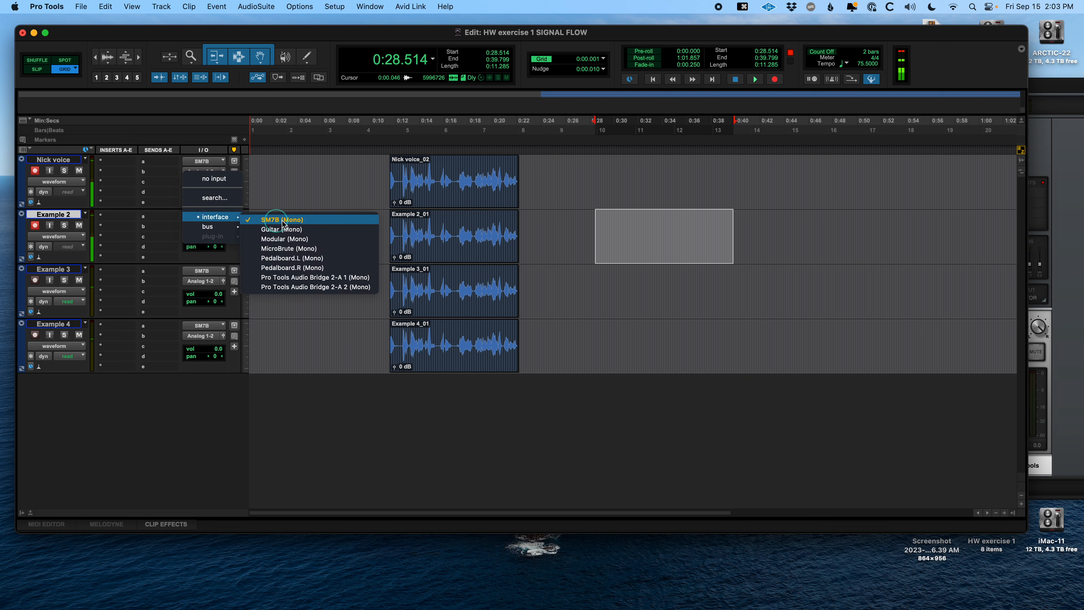
{"action": "left_click", "coordinate": [299, 248]}
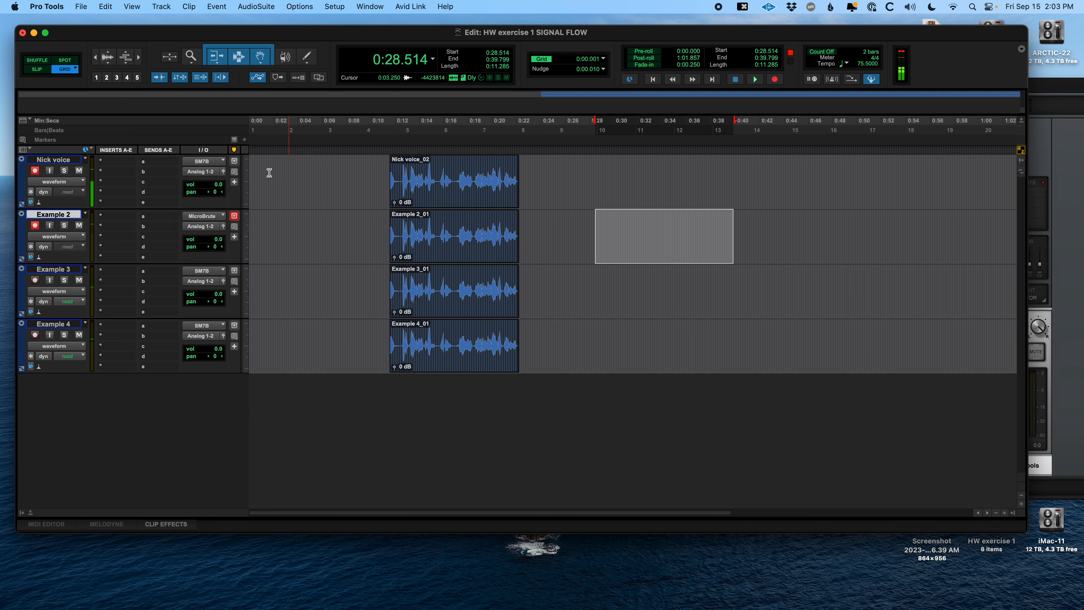
- Rename the Example 2 track as Microbrute
{"action": "double_click", "coordinate": [58, 215]}
{"action": "type", "text": "Microbrute"}
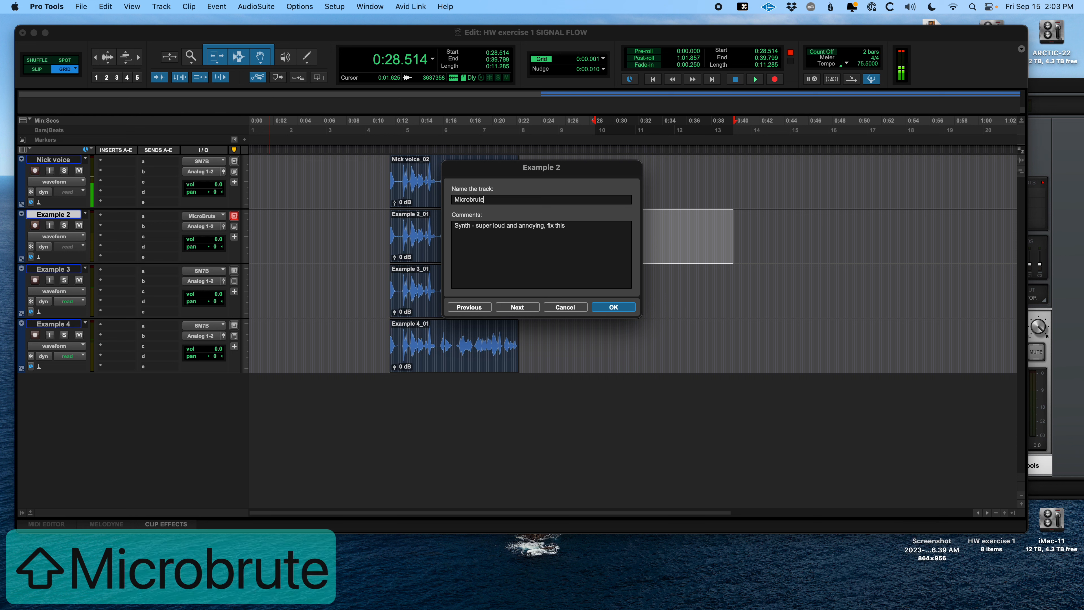
{"action": "key", "text": "Return"}
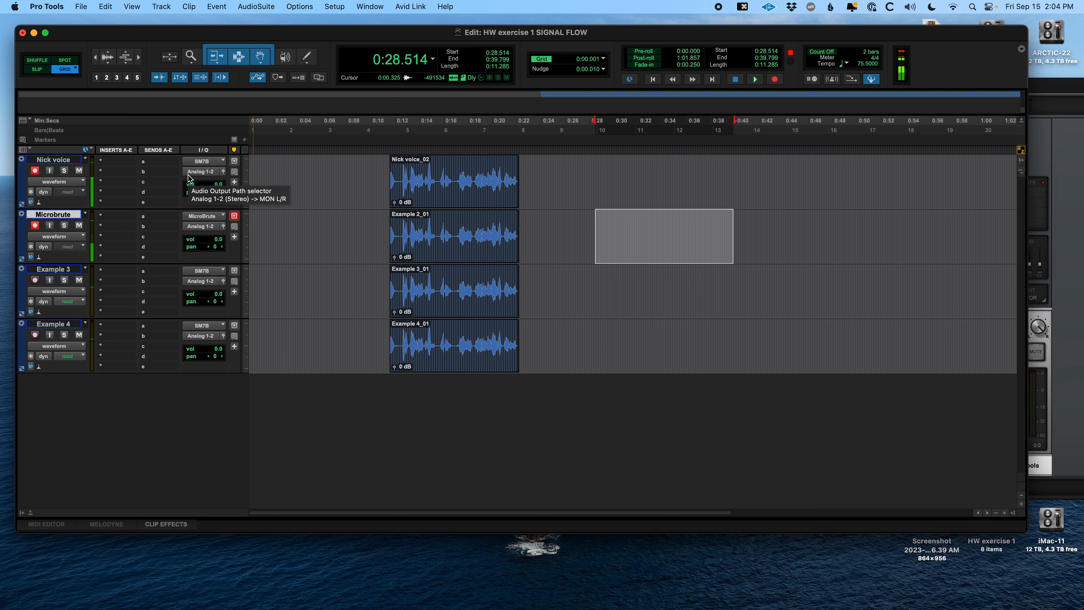
- Record the voice and Microbrute tracks together from about 0:28.5 to about 0:34.4
{"action": "key", "text": "3"}
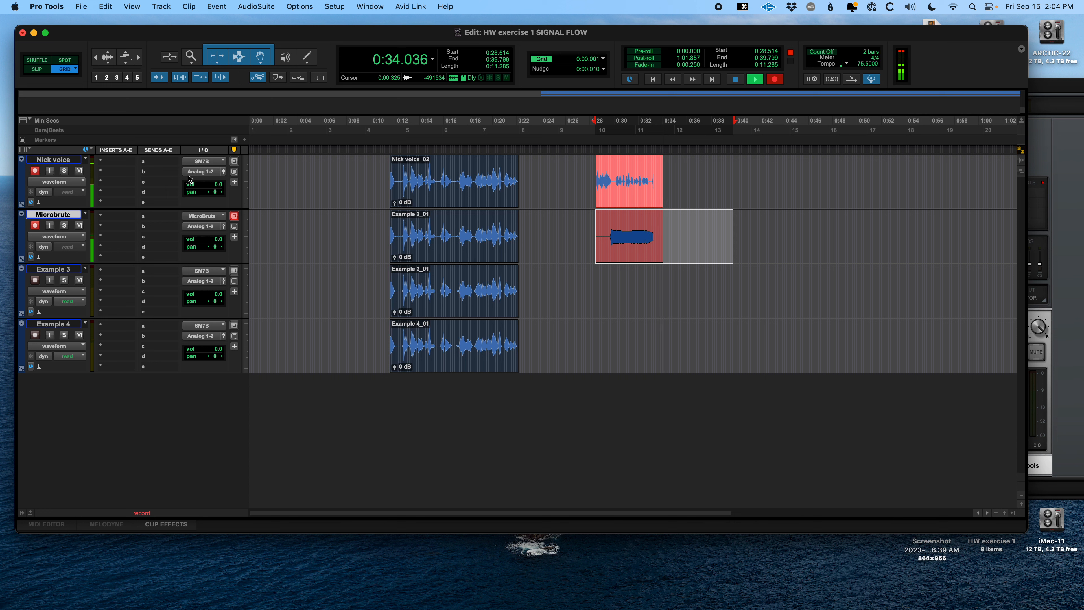
{"action": "key", "text": "space"}
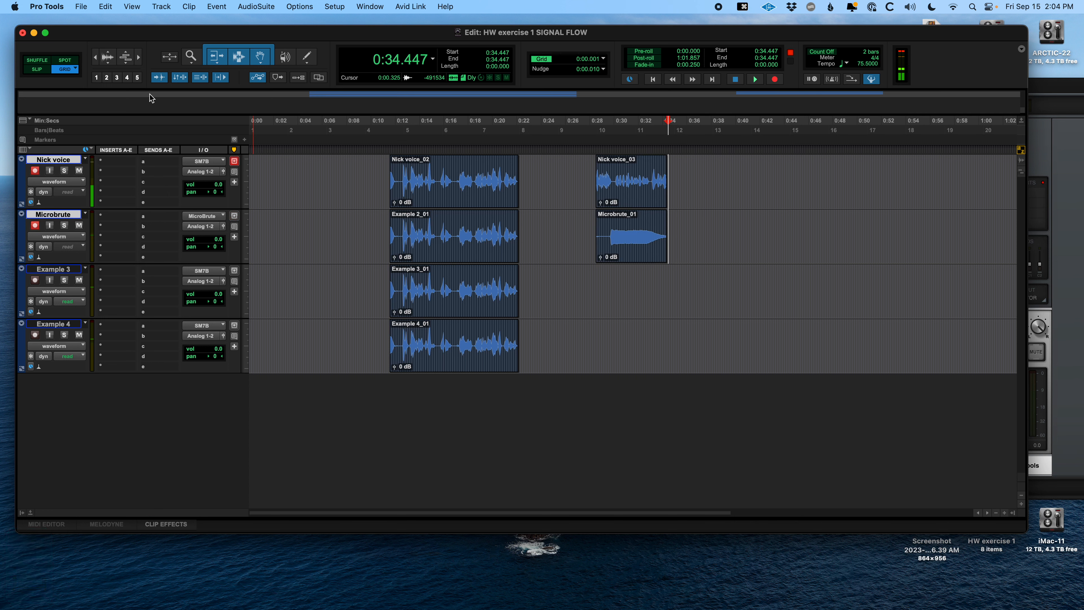
- Disarm the voice and Microbrute tracks, place the edit cursor at about 0:30.5 and save the session
{"action": "left_click", "coordinate": [38, 170]}
{"action": "left_click", "coordinate": [34, 224]}
{"action": "left_click", "coordinate": [619, 176]}
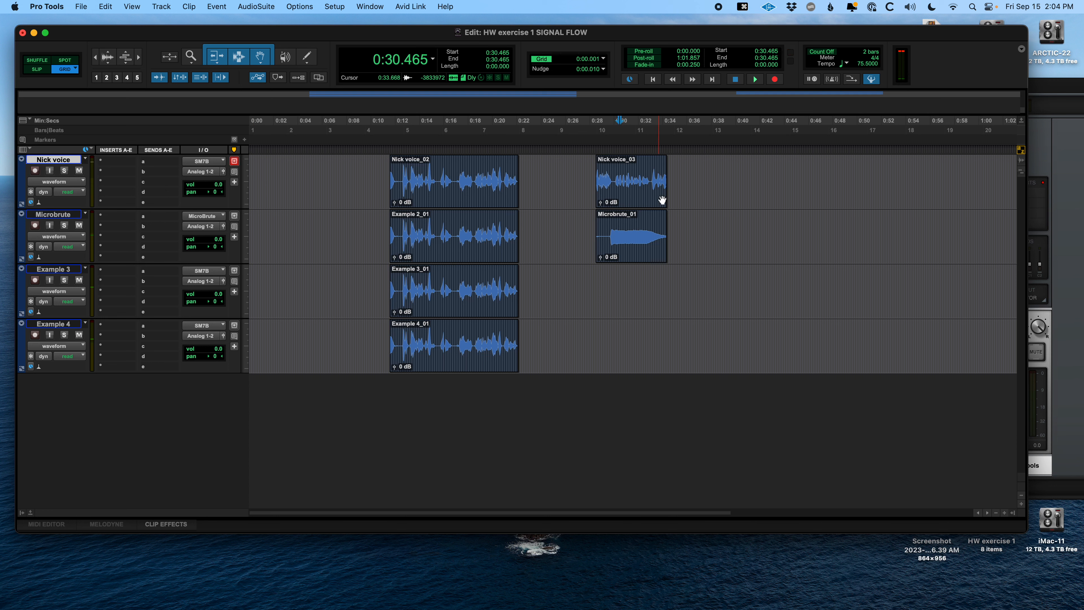
{"action": "key", "text": "super+s"}
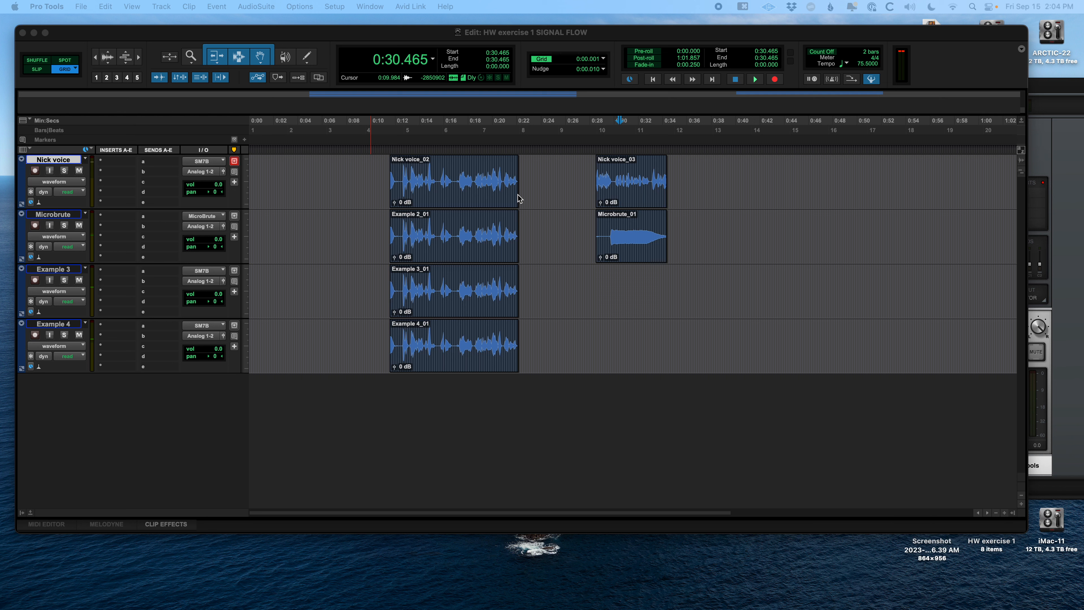
{"action": "left_click", "coordinate": [434, 176]}
{"action": "left_click_drag", "start_coordinate": [420, 174], "coordinate": [476, 175]}
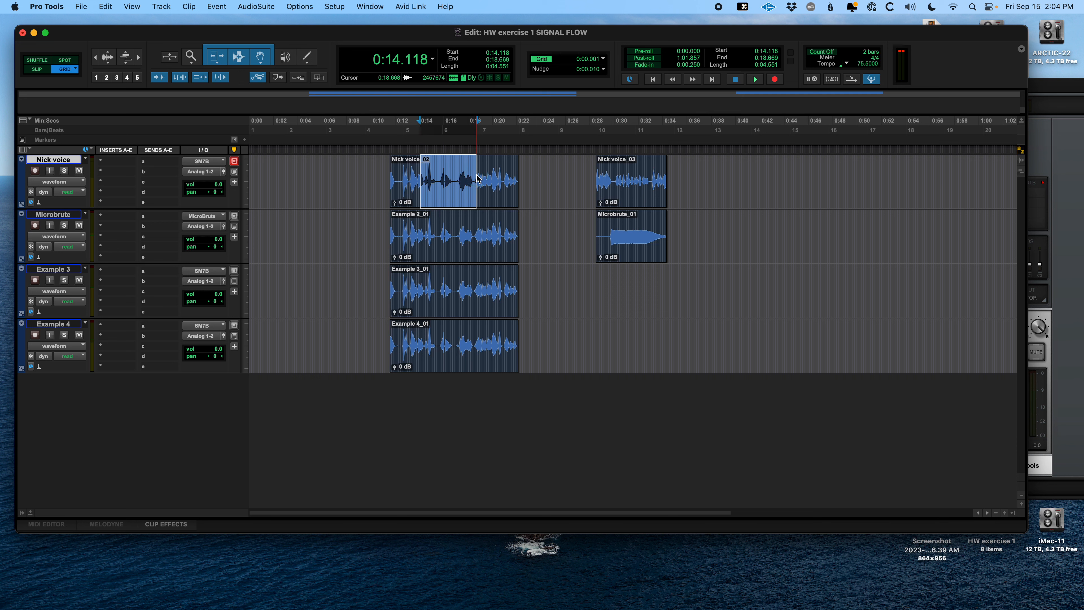
{"action": "left_click", "coordinate": [476, 180]}
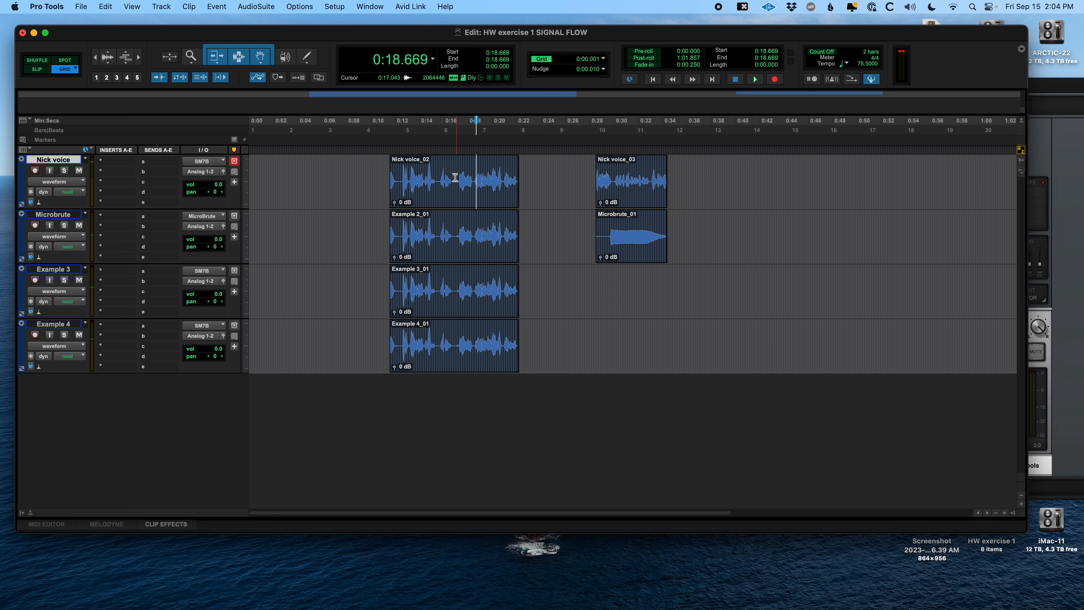
{"action": "left_click_drag", "start_coordinate": [431, 181], "coordinate": [474, 182]}
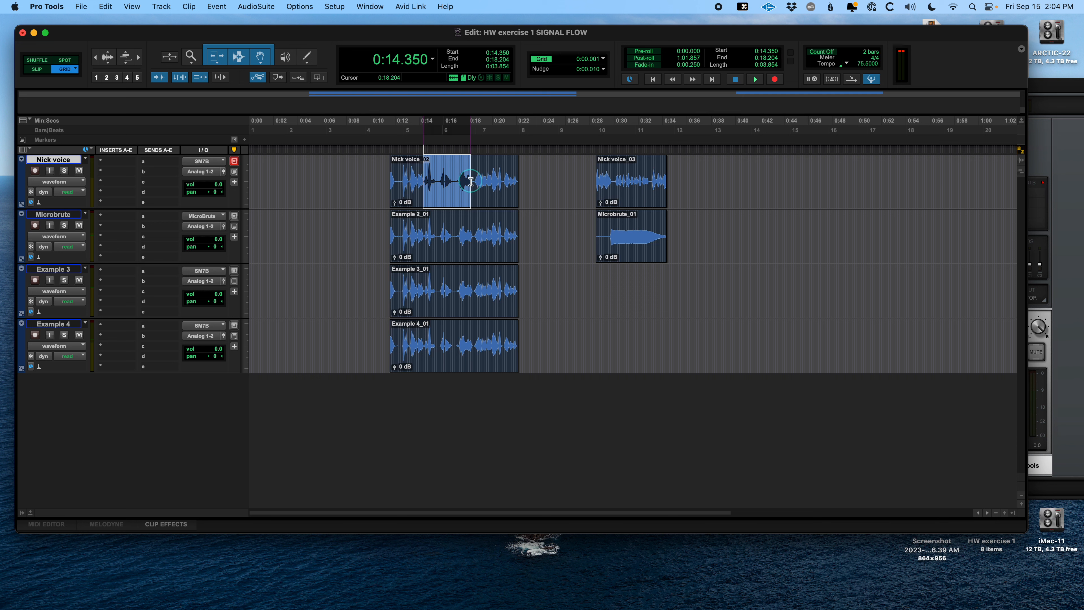
{"action": "left_click", "coordinate": [470, 182]}
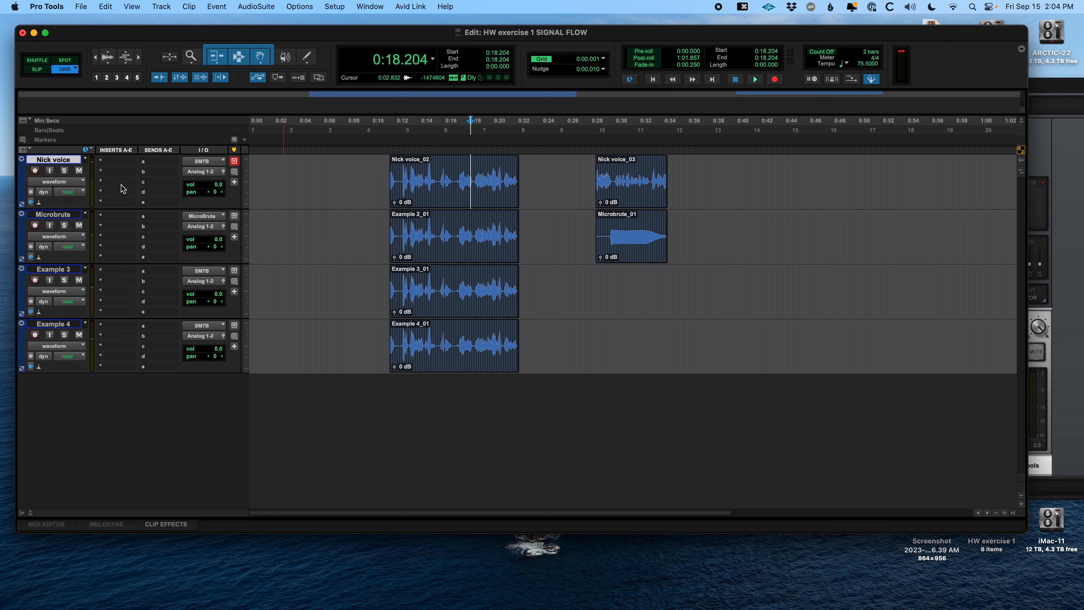
{"action": "left_click", "coordinate": [66, 325]}
{"action": "left_click", "coordinate": [623, 175]}
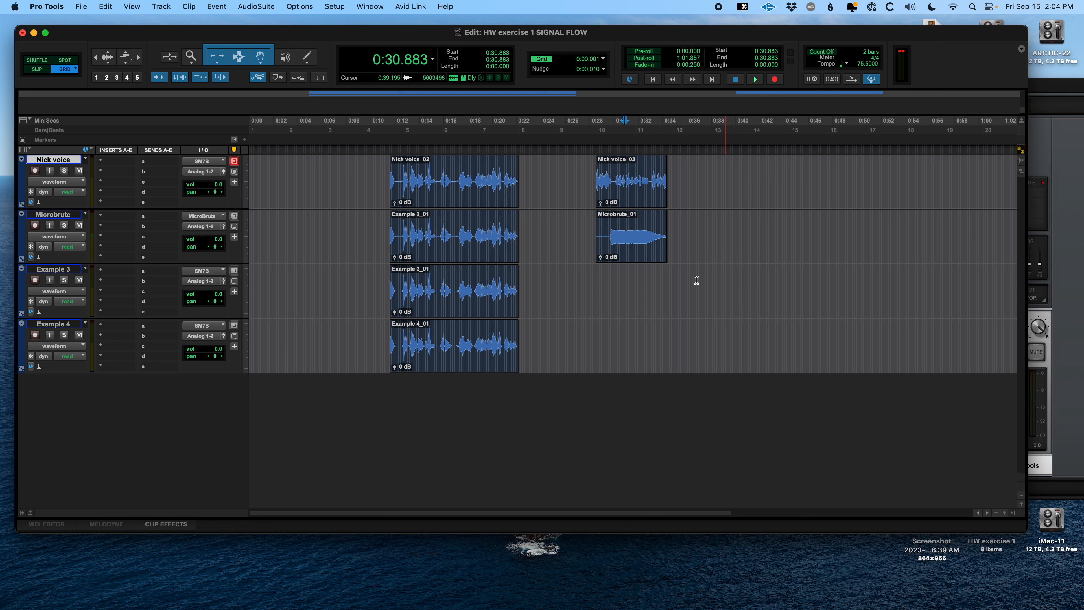
- Save the session and place the edit cursor at about 0:42.8 on the Microbrute track
{"action": "key", "text": "super+s"}
{"action": "left_click_drag", "start_coordinate": [703, 164], "coordinate": [805, 223]}
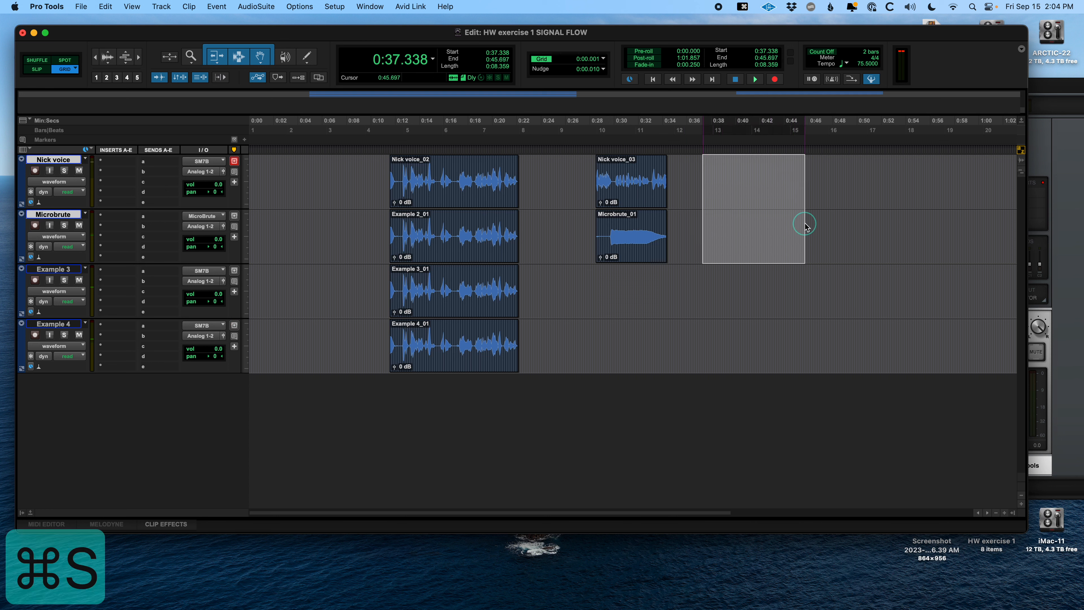
{"action": "left_click", "coordinate": [770, 224]}
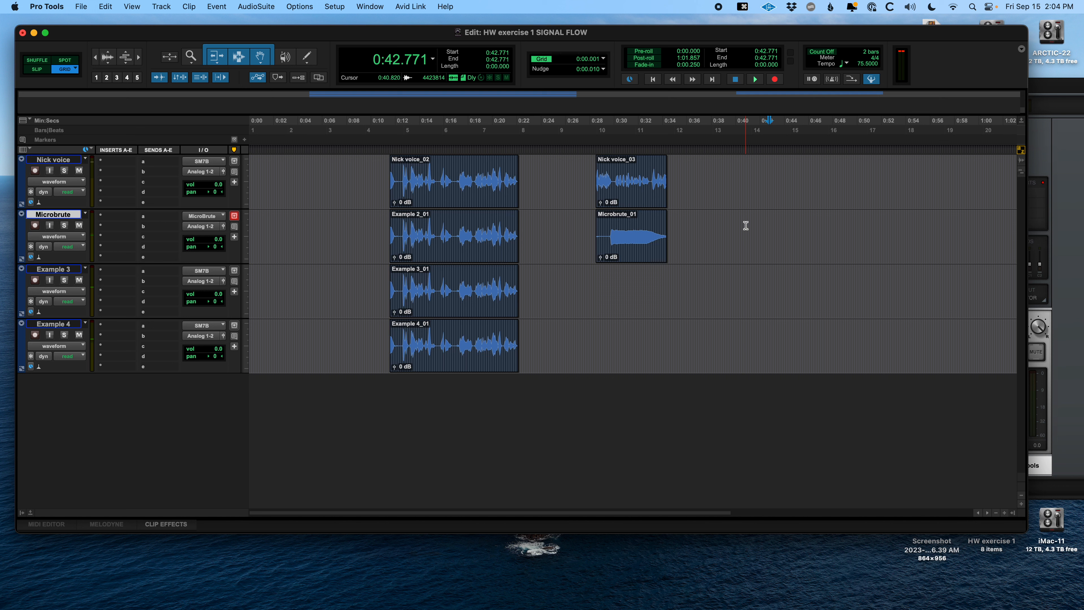
- Create one stereo audio track named MIX and move it below the Example 4 track
{"action": "key", "text": "super+shift+n"}
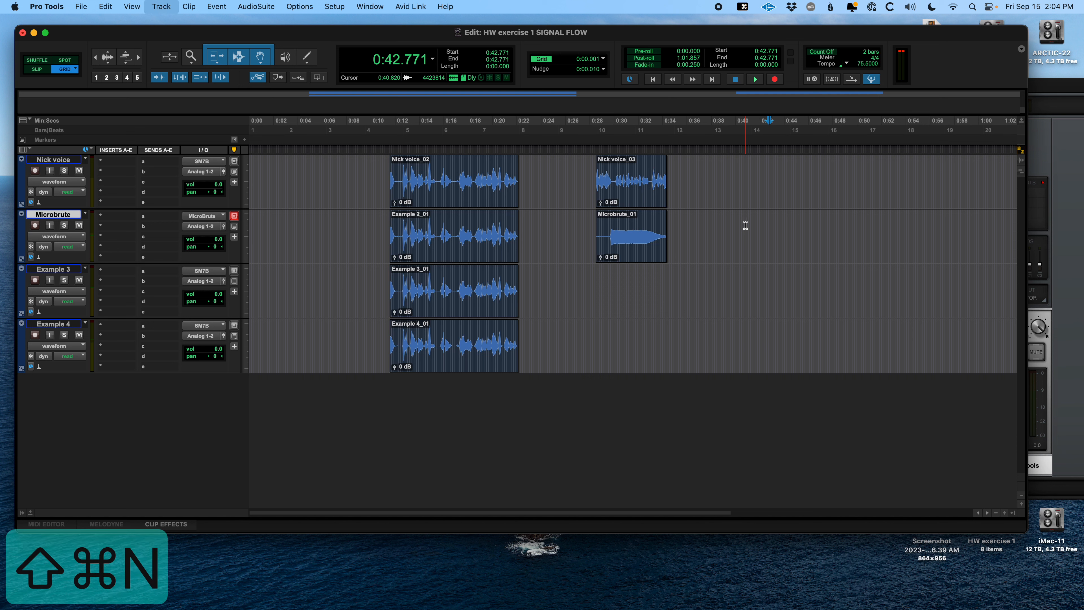
{"action": "key", "text": "super+Right"}
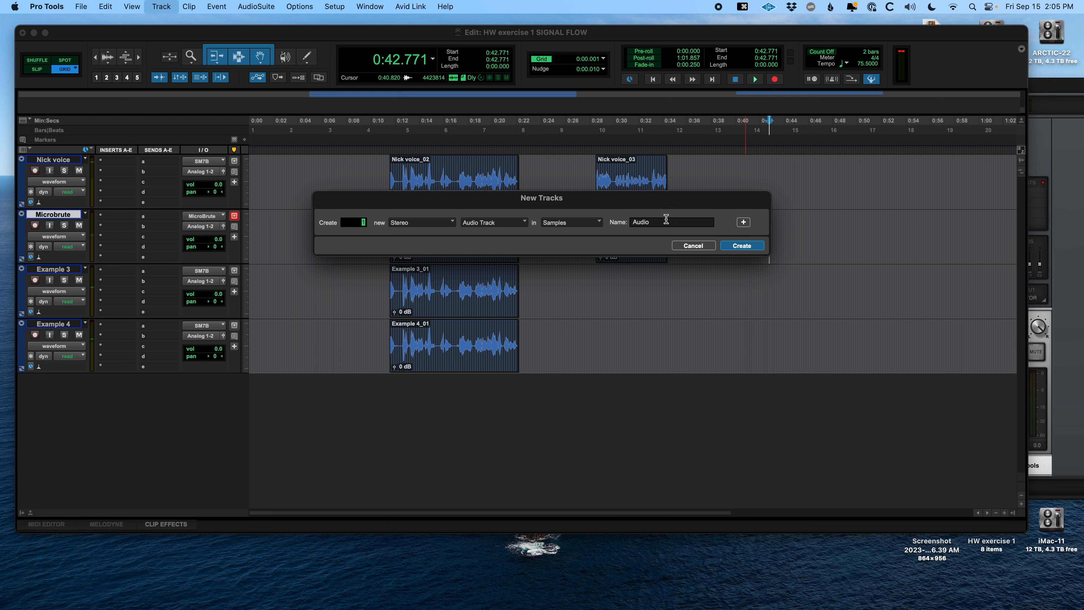
{"action": "type", "text": "MIX"}
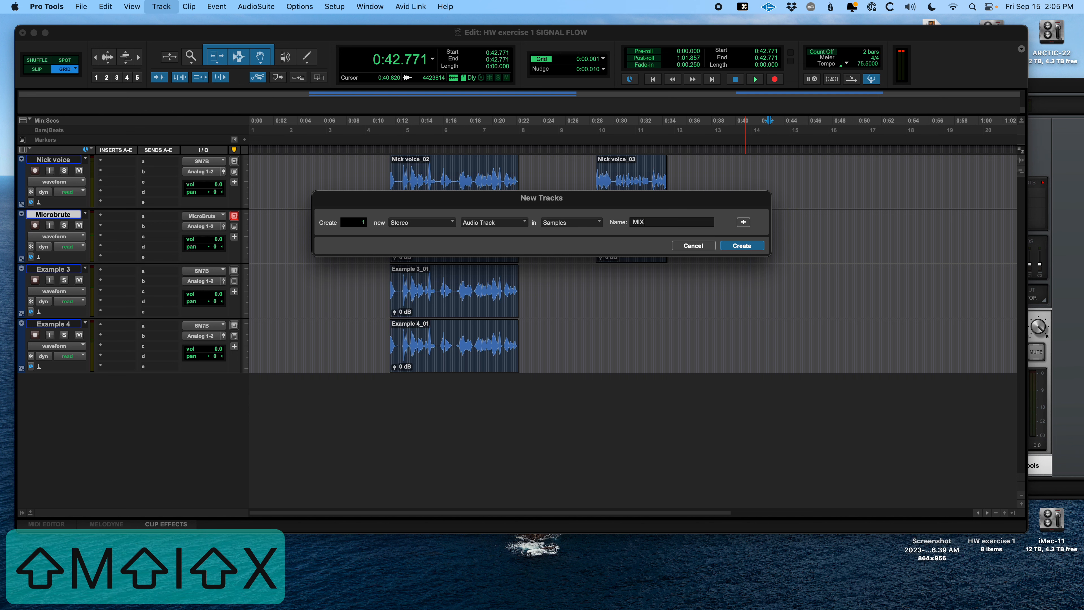
{"action": "key", "text": "Return"}
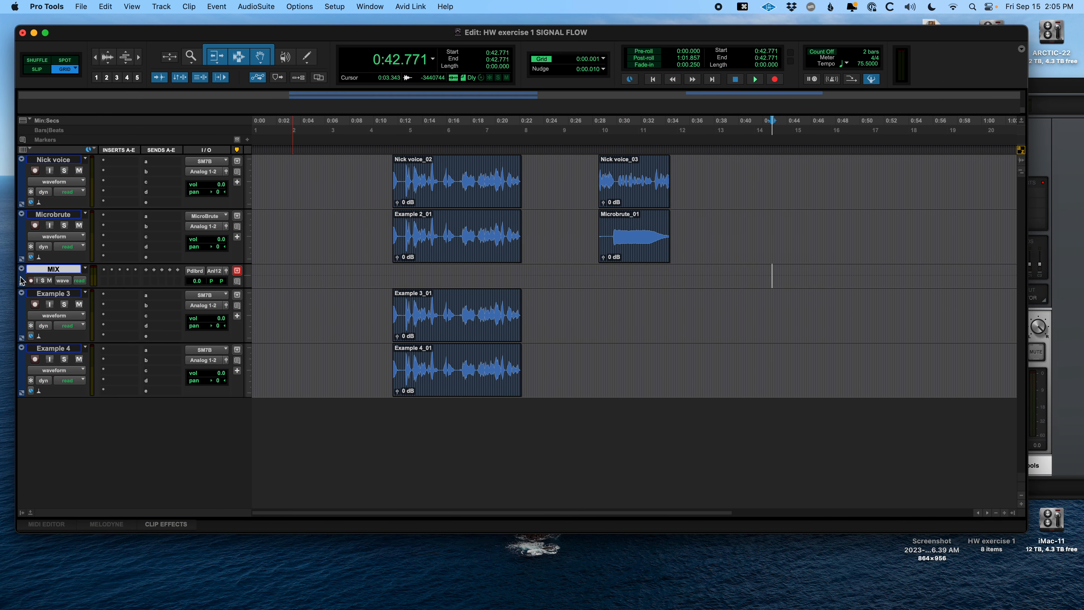
{"action": "left_click_drag", "start_coordinate": [21, 279], "coordinate": [43, 420]}
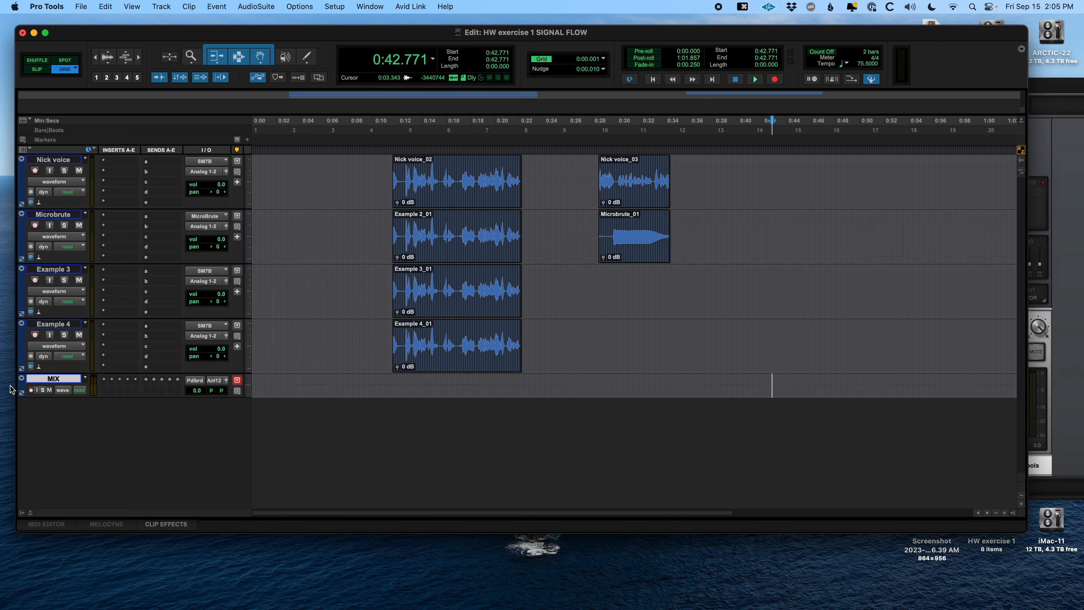
- Color the MIX track red and enlarge its height to match the other tracks
{"action": "double_click", "coordinate": [20, 389]}
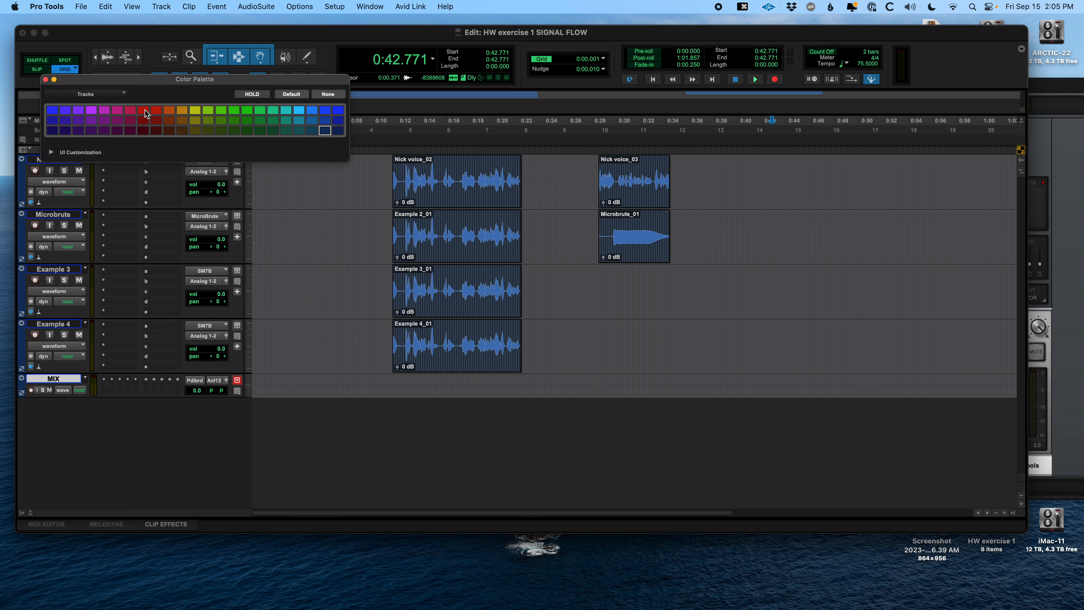
{"action": "left_click", "coordinate": [45, 79]}
{"action": "left_click", "coordinate": [538, 383]}
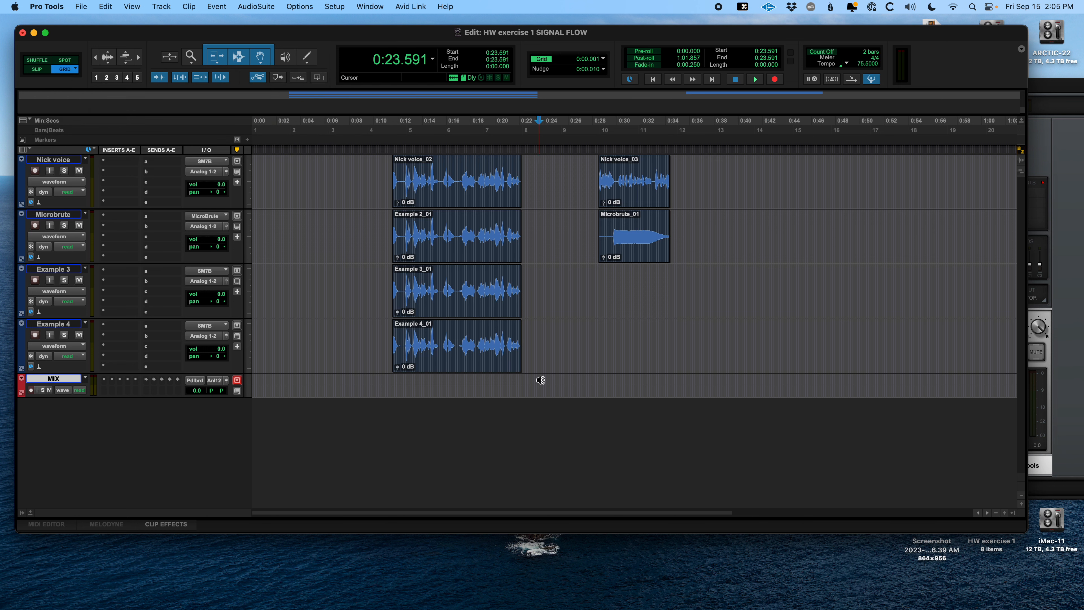
{"action": "key", "text": "ctrl+Up"}
{"action": "key", "text": "ctrl+Up"}
{"action": "key", "text": "ctrl+Down"}
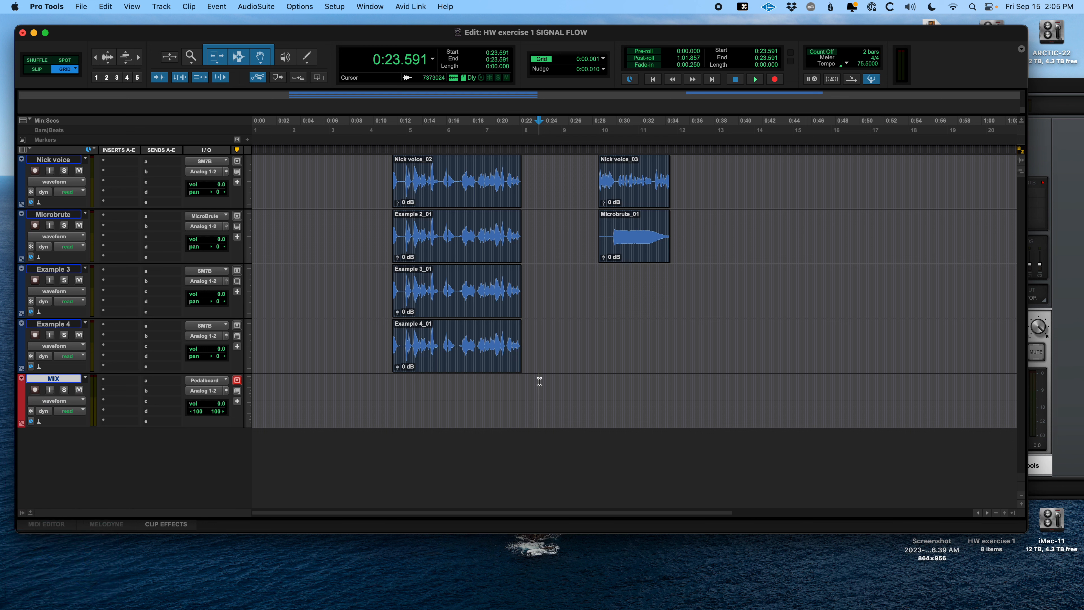
{"action": "left_click", "coordinate": [551, 227]}
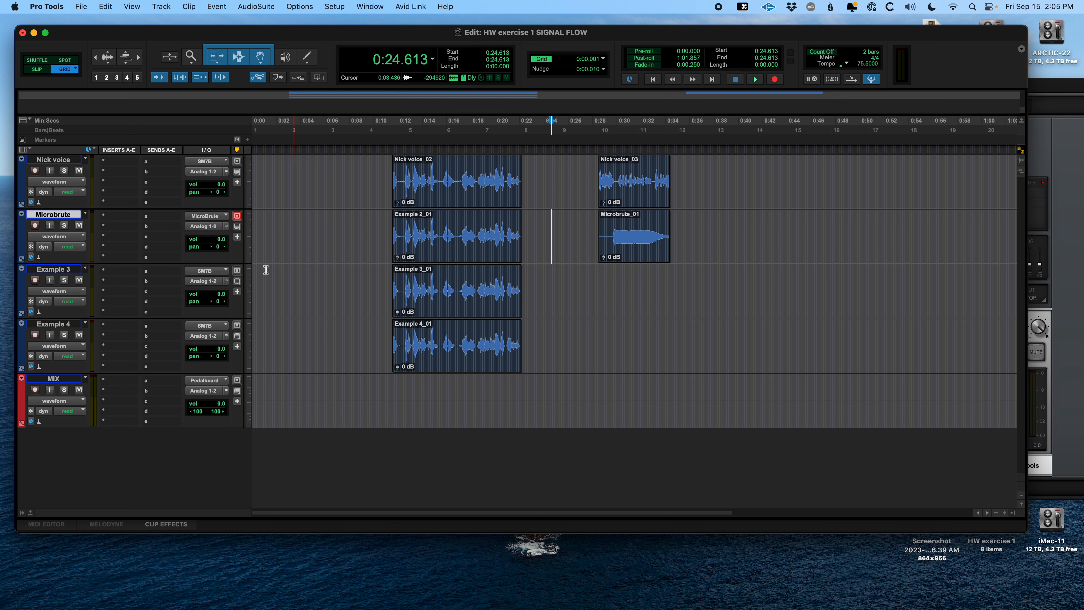
{"action": "left_click_drag", "start_coordinate": [544, 188], "coordinate": [558, 206]}
{"action": "left_click", "coordinate": [568, 230]}
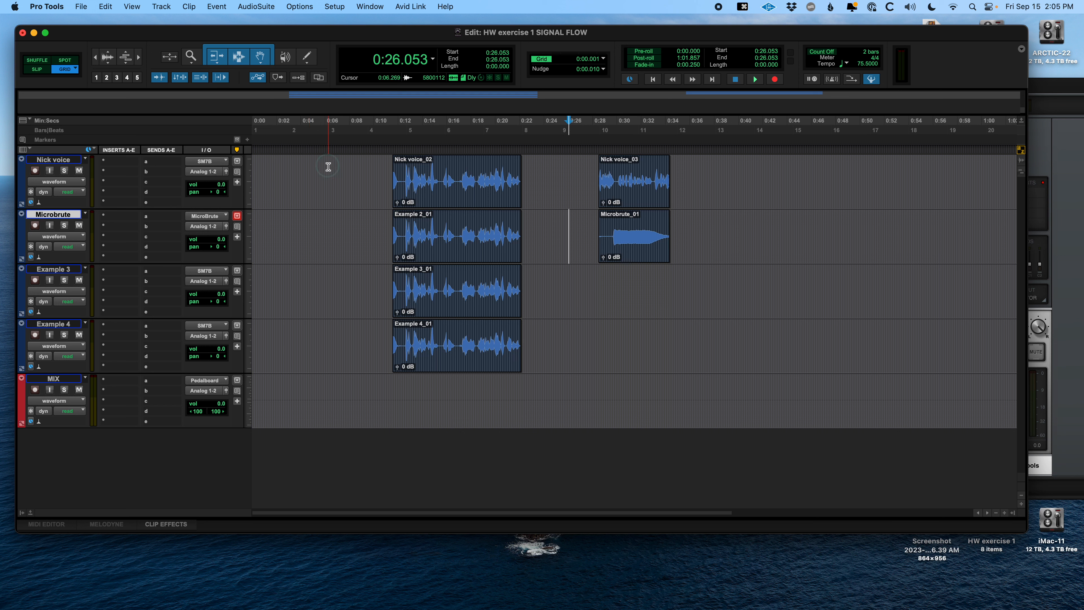
{"action": "left_click_drag", "start_coordinate": [328, 166], "coordinate": [366, 341]}
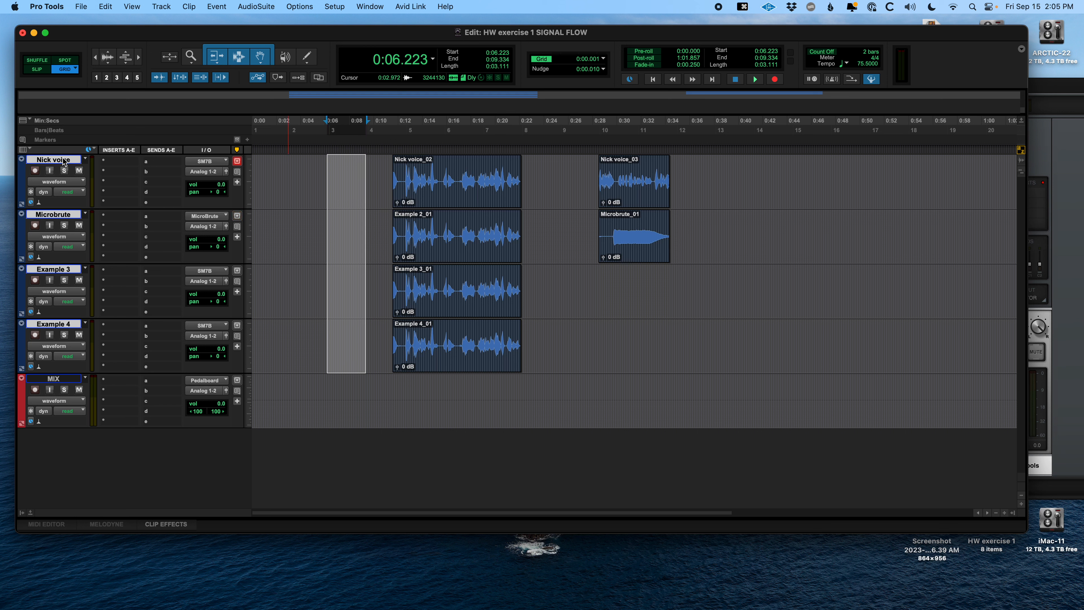
{"action": "left_click", "coordinate": [52, 379]}
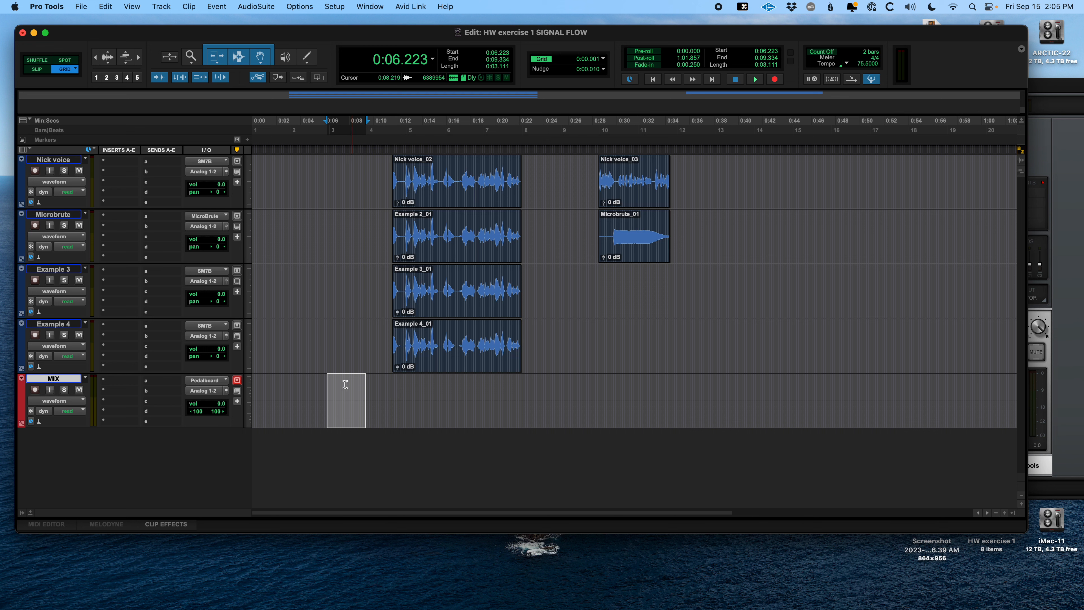
- Route the voice track's output to the MIX (Stereo) track
{"action": "left_click", "coordinate": [50, 160]}
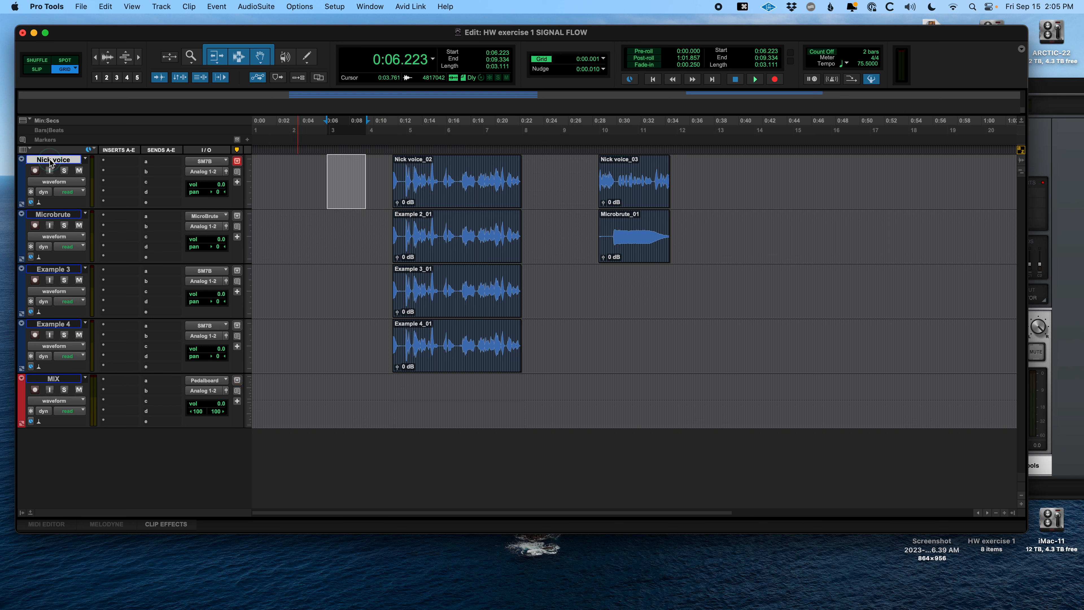
{"action": "left_click", "coordinate": [203, 172]}
{"action": "left_click", "coordinate": [211, 200]}
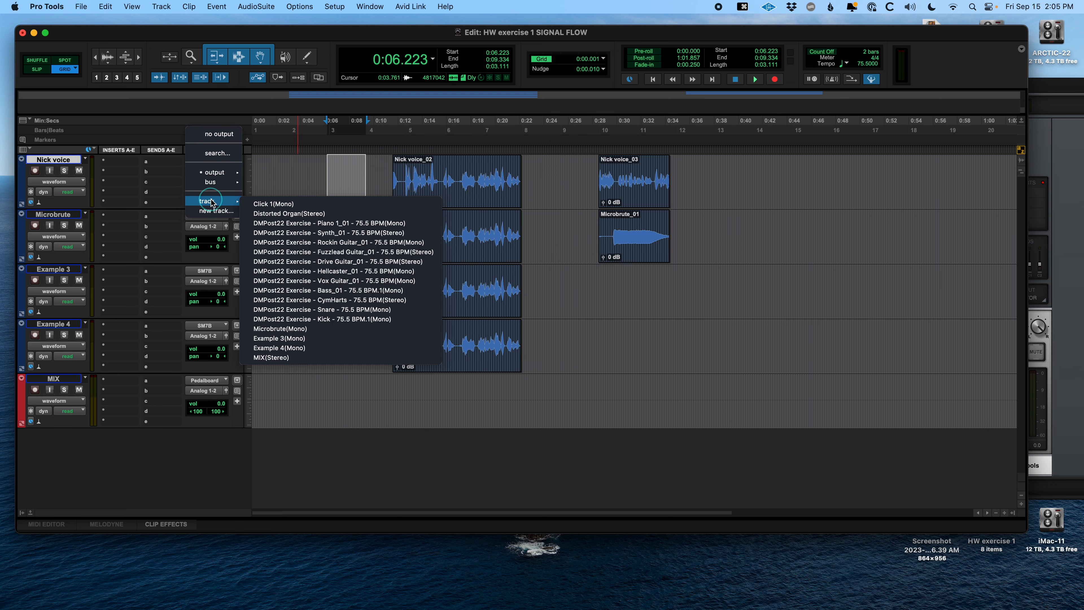
{"action": "left_click", "coordinate": [315, 357]}
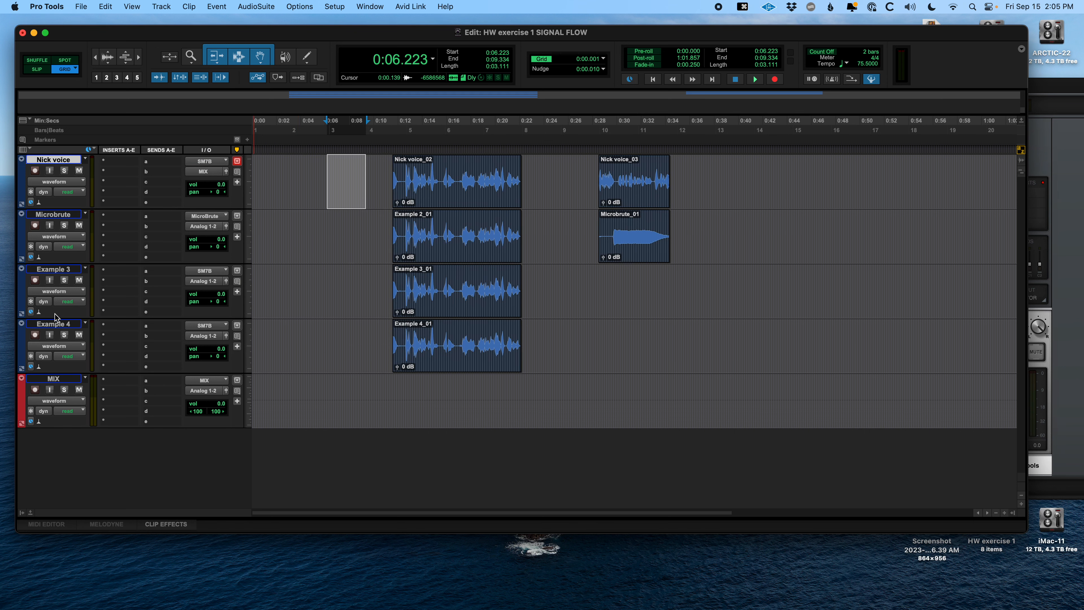
- Route the outputs of the Microbrute, Example 3 and Example 4 tracks together to the MIX (Stereo) track
{"action": "left_click", "coordinate": [58, 327]}
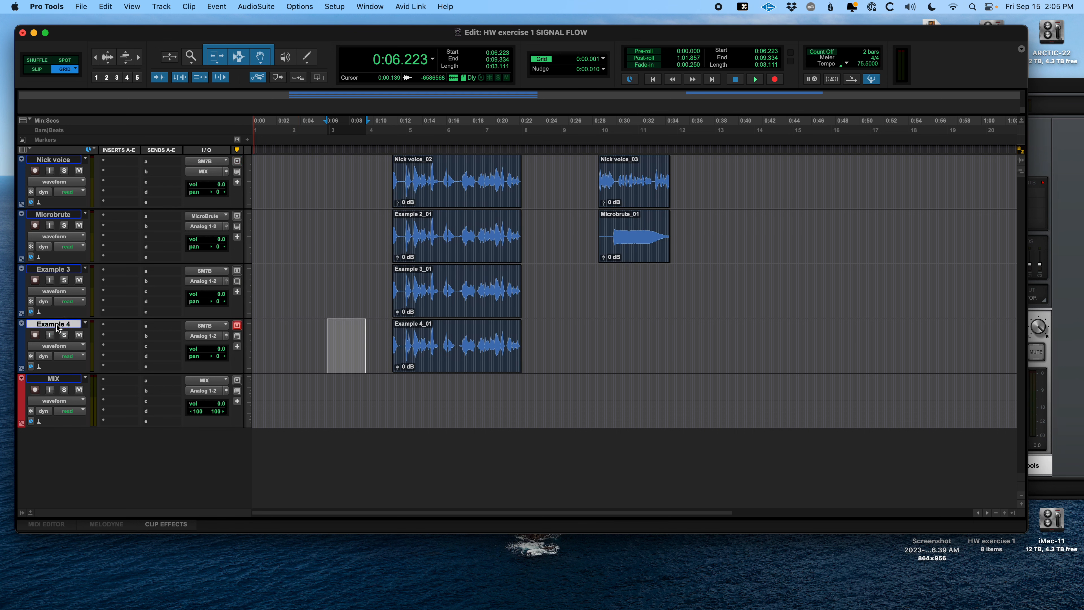
{"action": "left_click", "coordinate": [65, 217], "text": "shift"}
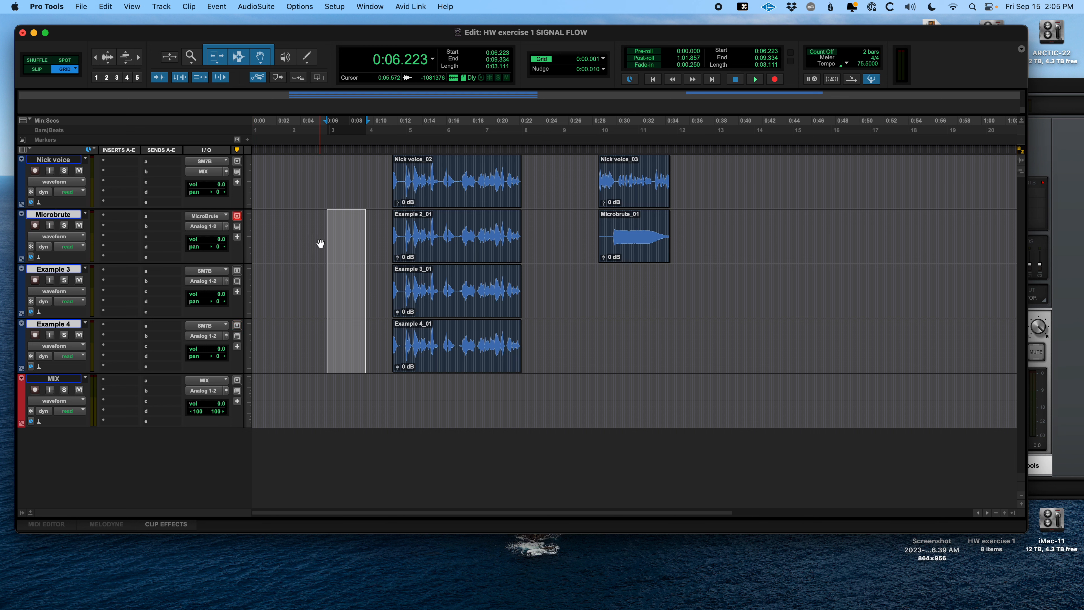
{"action": "left_click", "coordinate": [210, 231]}
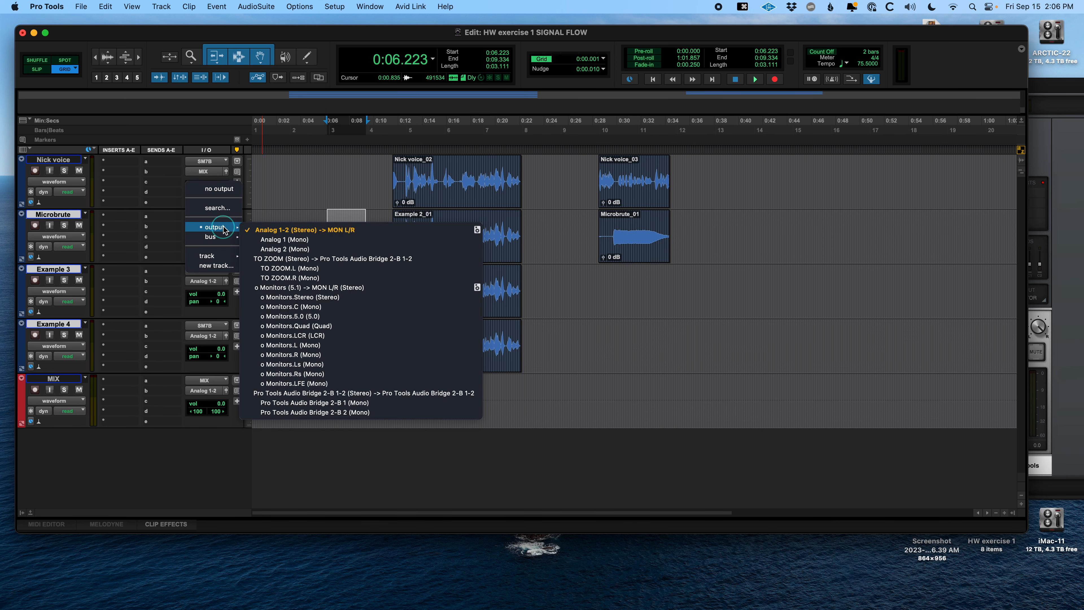
{"action": "mouse_move", "coordinate": [214, 255]}
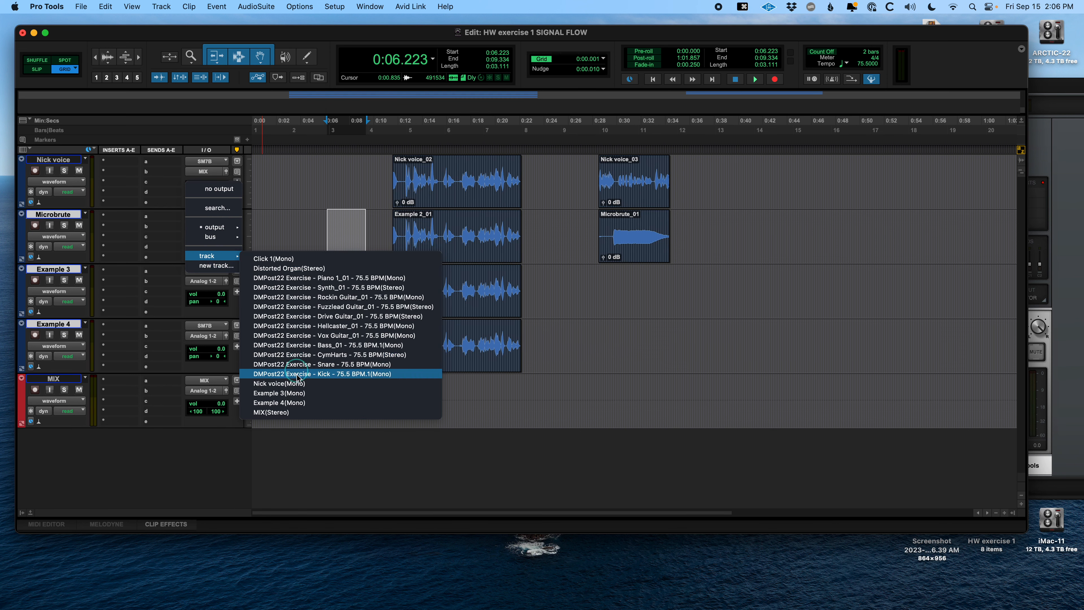
{"action": "left_click", "coordinate": [291, 412]}
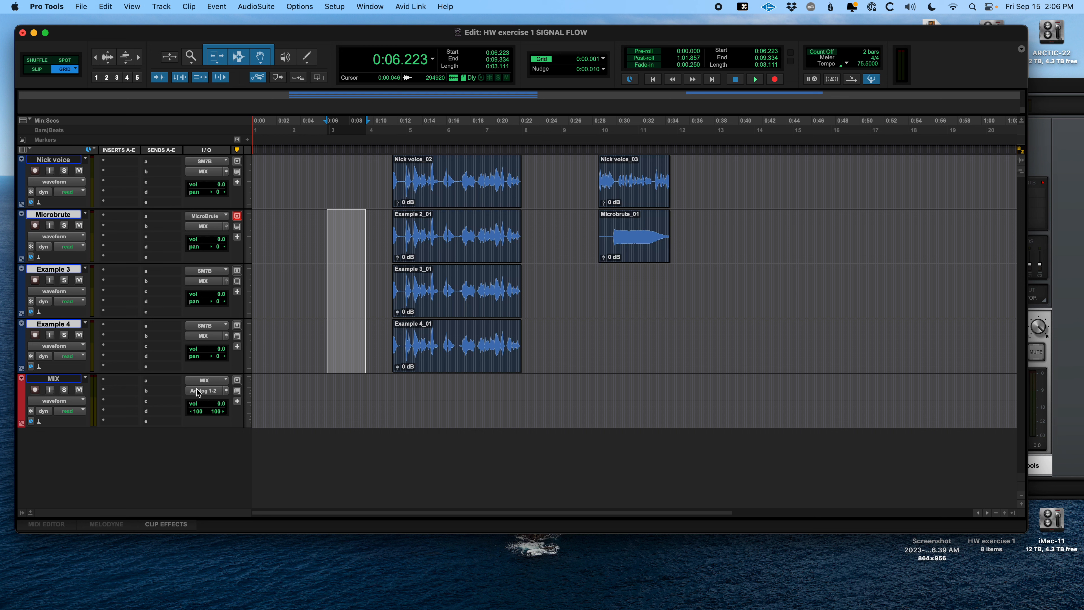
- Save the session with the edit cursor placed at about 0:40.5 on the Microbrute track
{"action": "left_click", "coordinate": [319, 279]}
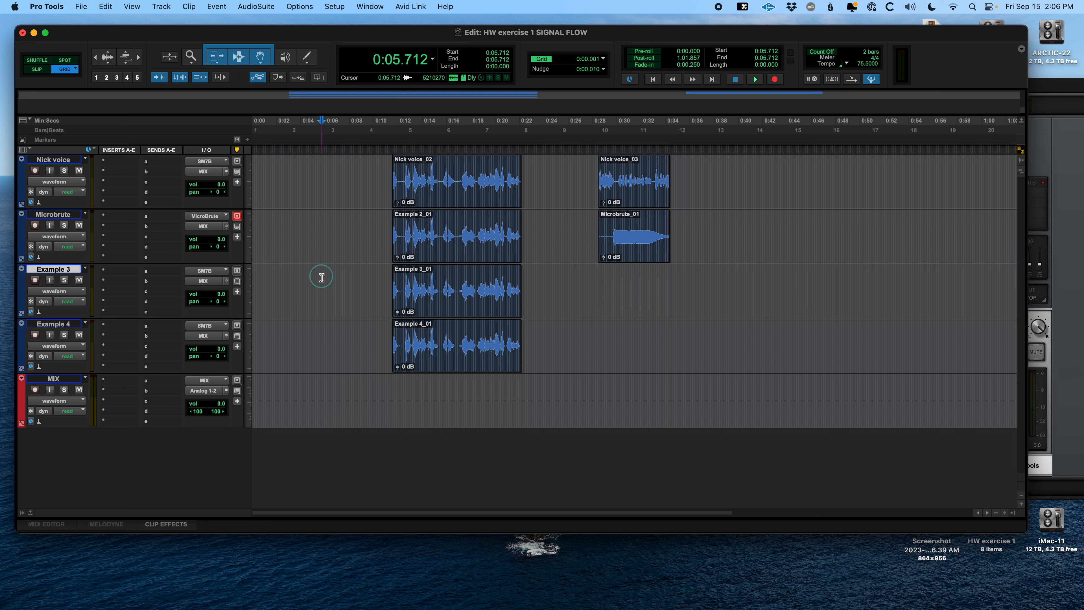
{"action": "key", "text": "super+s"}
{"action": "left_click", "coordinate": [744, 230]}
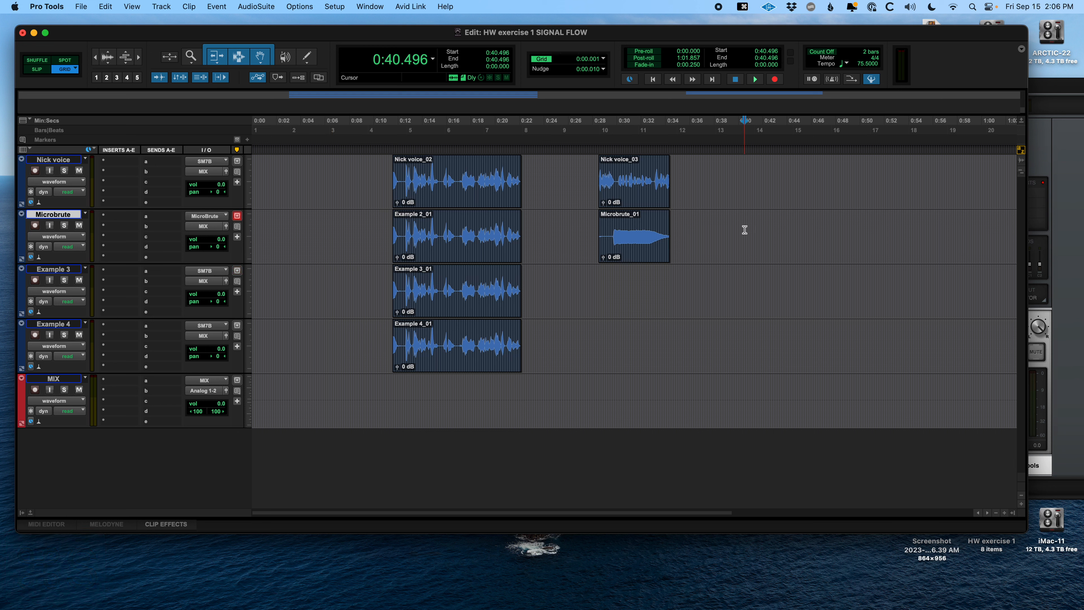
{"action": "key", "text": "super+s"}
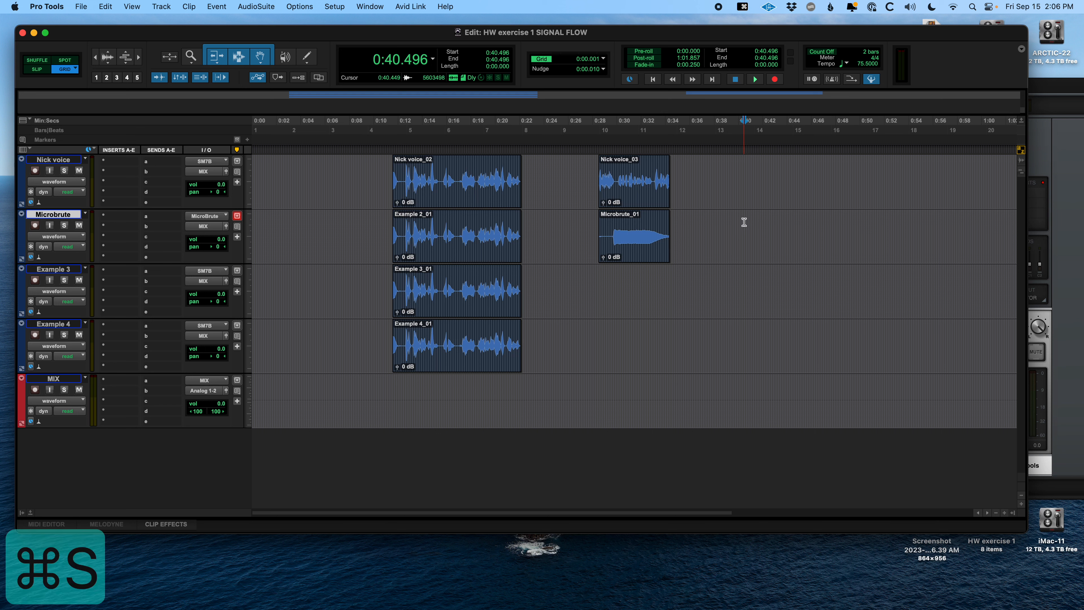
- Select the second clip on the voice track and pan that track fully left to 100
{"action": "left_click", "coordinate": [576, 171]}
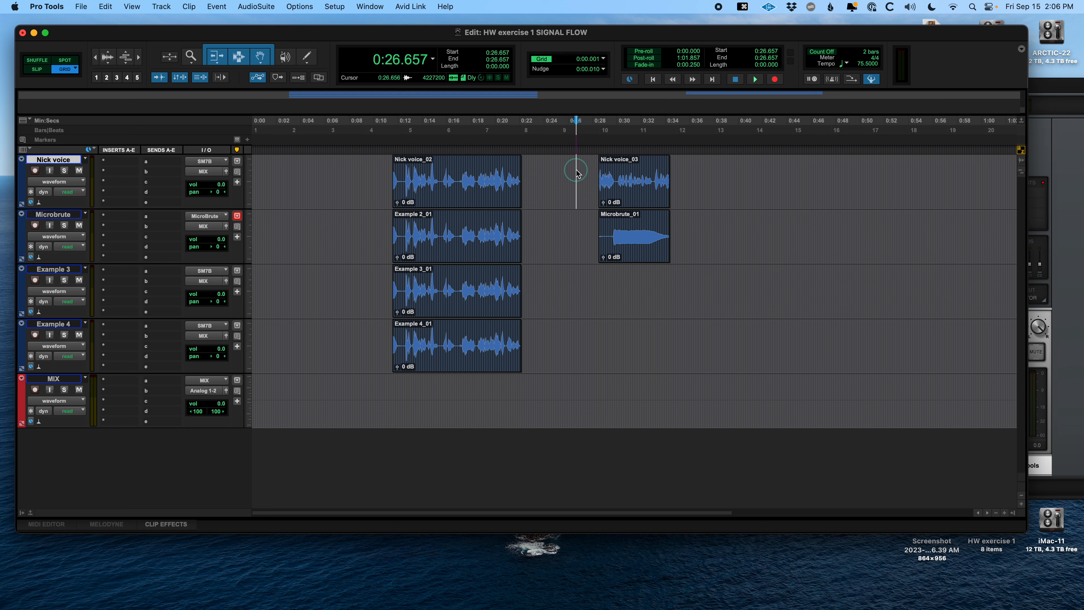
{"action": "key", "text": "Tab"}
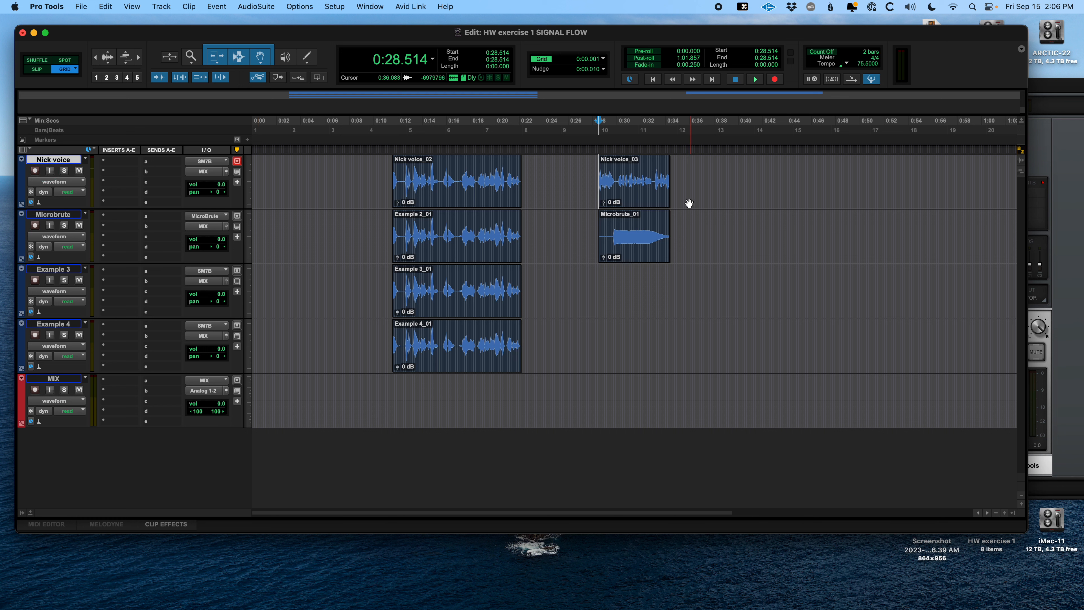
{"action": "double_click", "coordinate": [624, 174]}
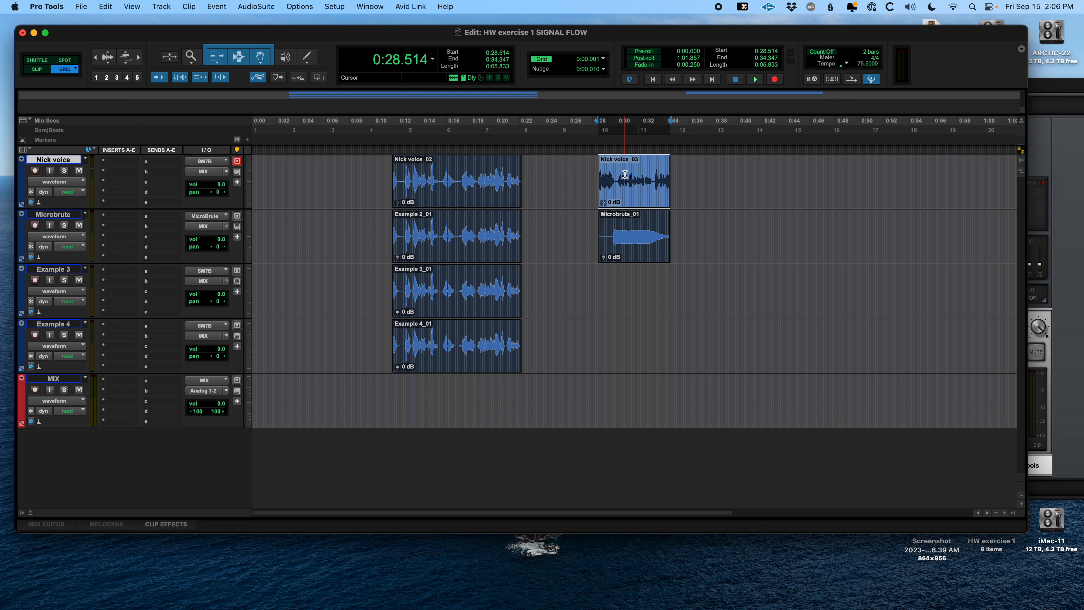
{"action": "left_click_drag", "start_coordinate": [218, 195], "coordinate": [7, 197]}
- Pan the Microbrute track fully right to 100 and carry the clip's time range selection to the MIX track
{"action": "left_click", "coordinate": [52, 215]}
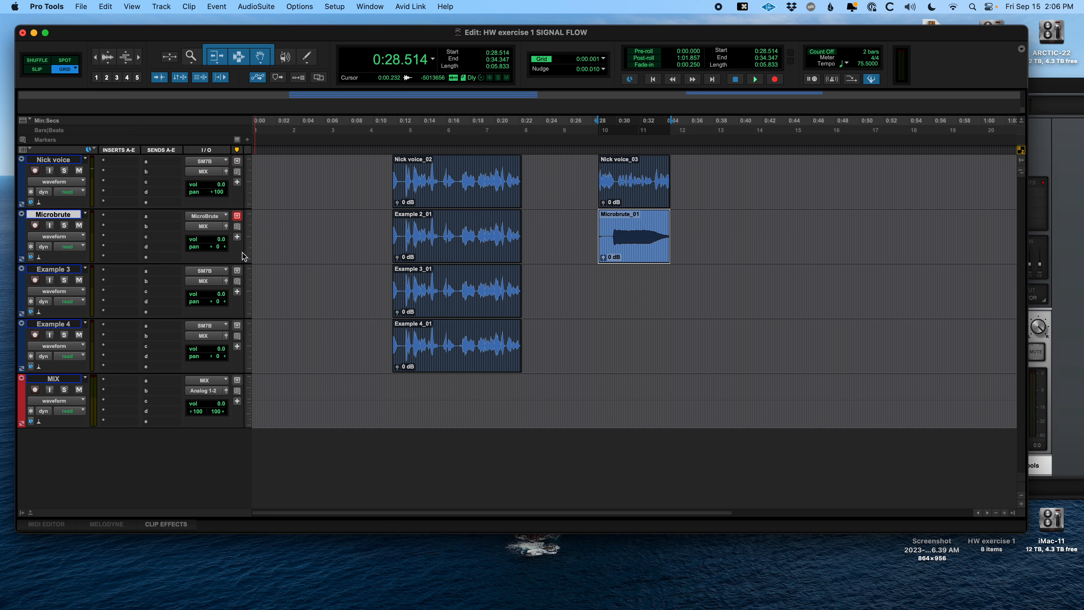
{"action": "left_click_drag", "start_coordinate": [225, 251], "coordinate": [636, 261]}
{"action": "left_click", "coordinate": [65, 379]}
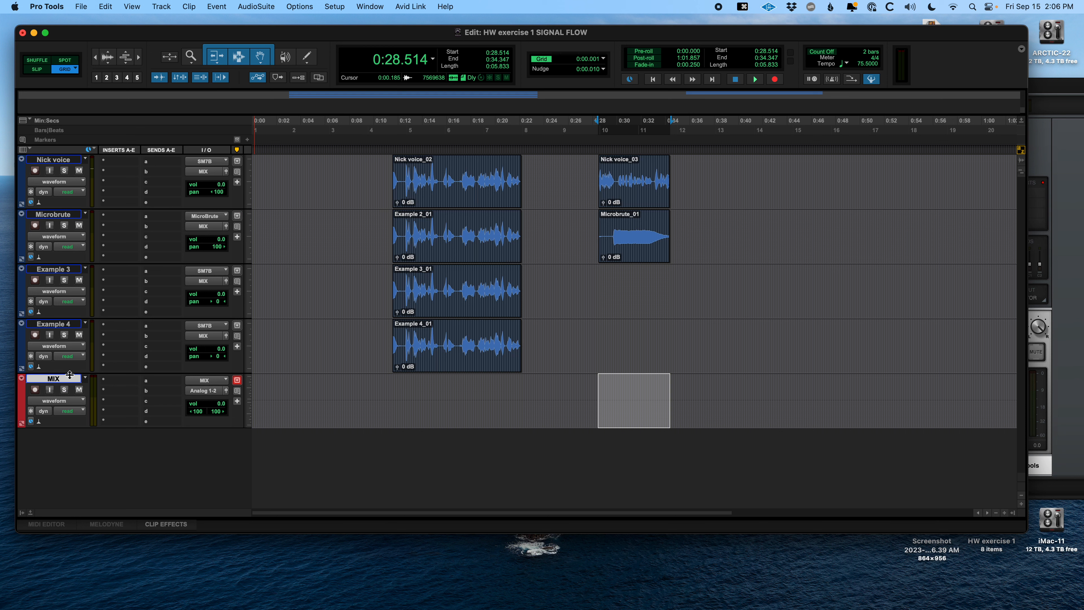
- Record-arm the MIX track and play back the second voice and Microbrute clips to check the signal reaching MIX
{"action": "left_click", "coordinate": [36, 391]}
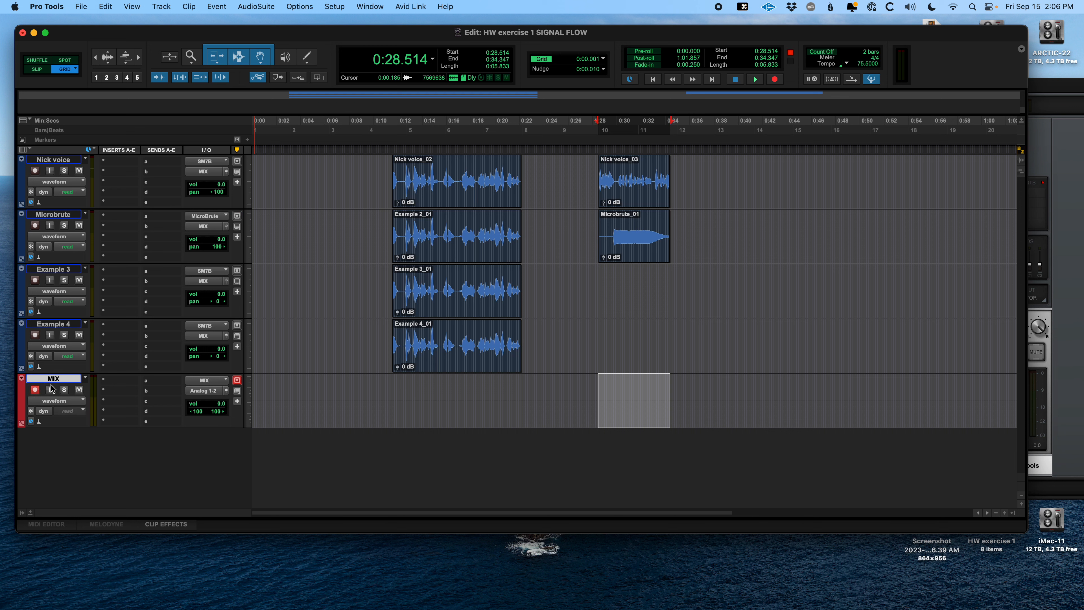
{"action": "left_click", "coordinate": [623, 176]}
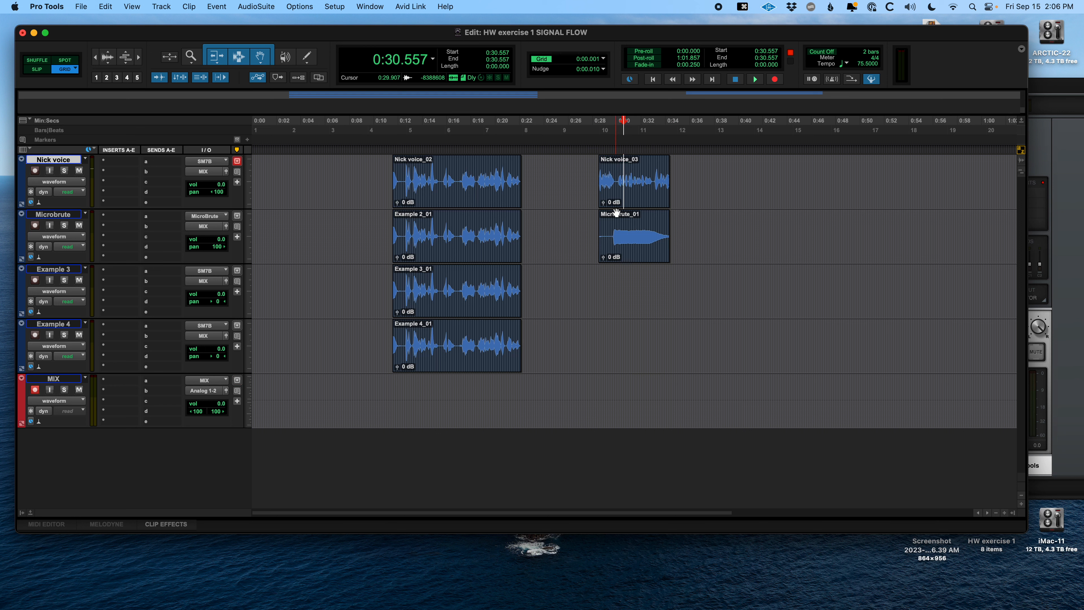
{"action": "key", "text": "space"}
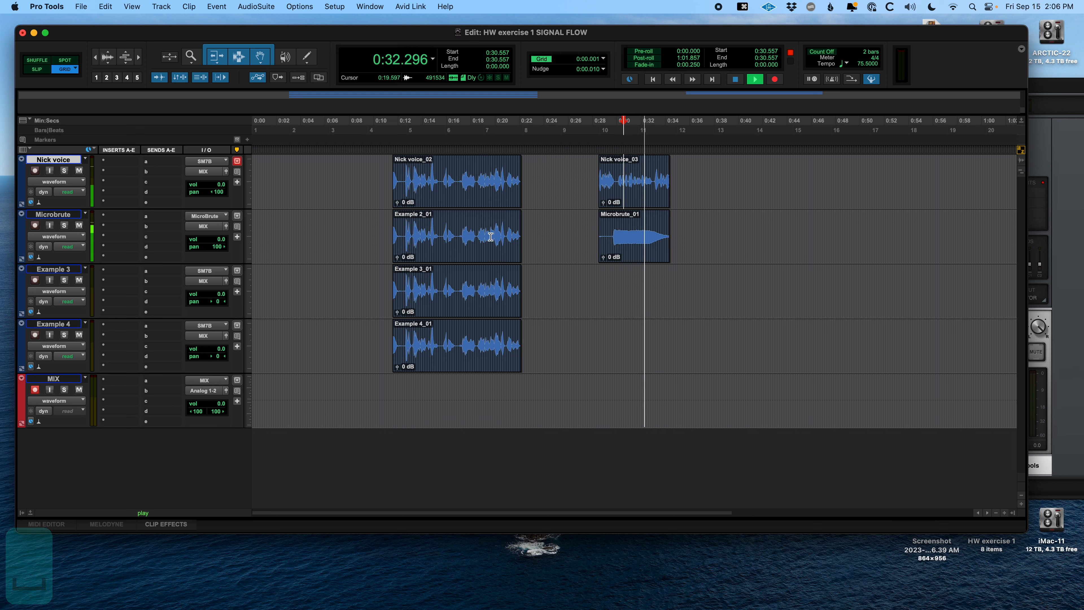
{"action": "key", "text": "space"}
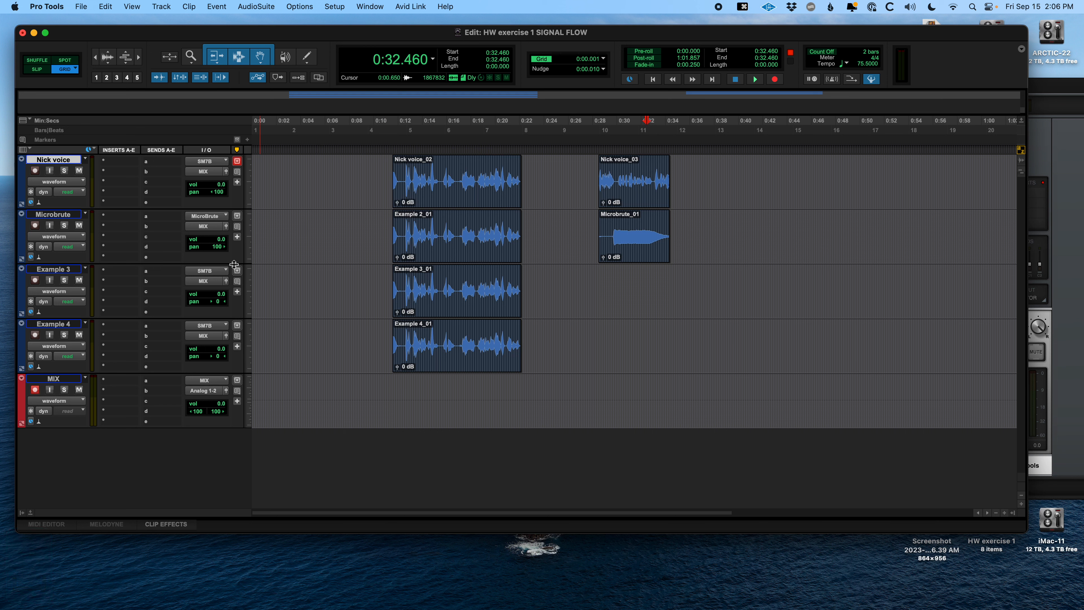
{"action": "key", "text": "space"}
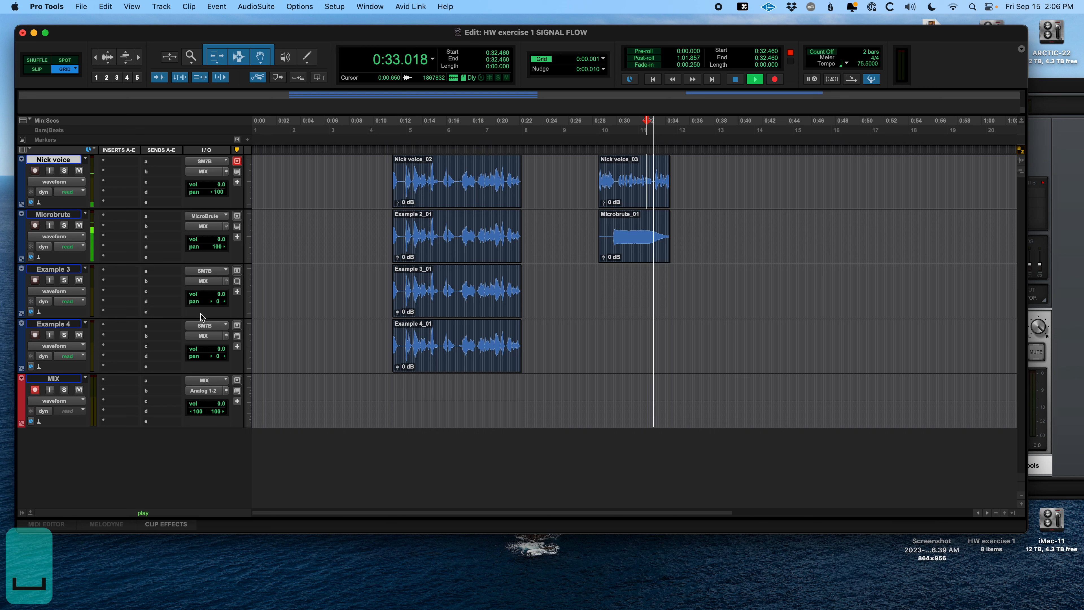
{"action": "key", "text": "space"}
- Enable input monitoring on the MIX track and play the second voice and Microbrute clips through it from about 0:29.9
{"action": "left_click", "coordinate": [49, 389]}
{"action": "key", "text": "space"}
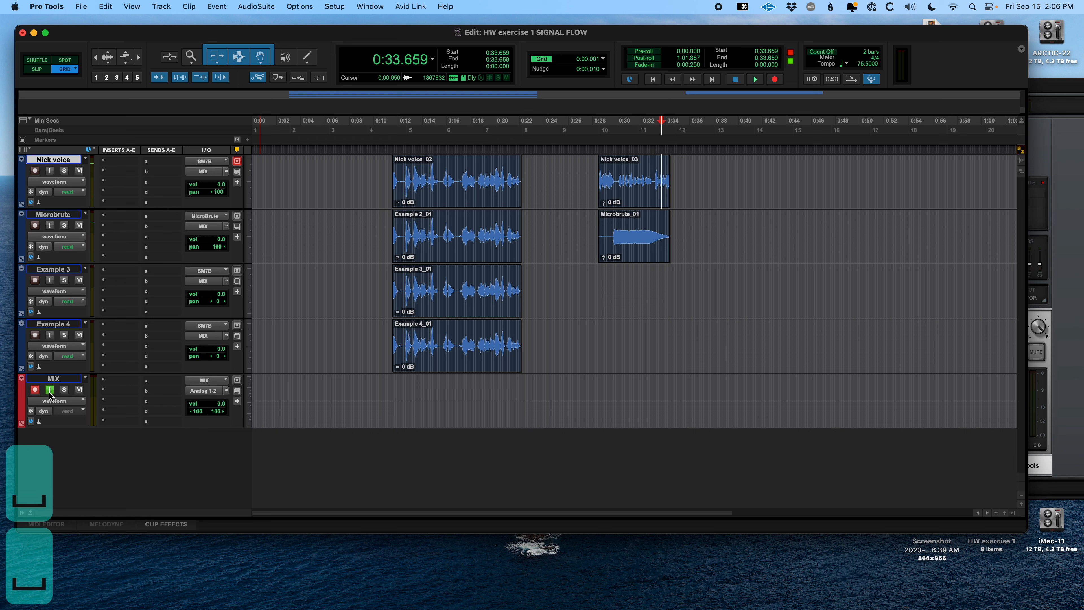
{"action": "left_click", "coordinate": [617, 166]}
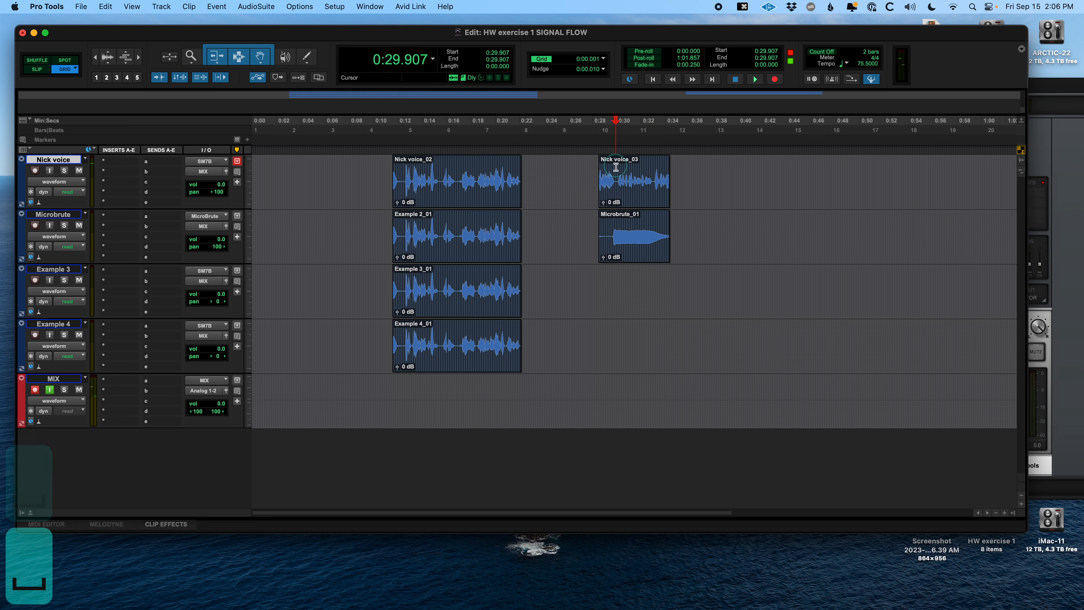
{"action": "key", "text": "space"}
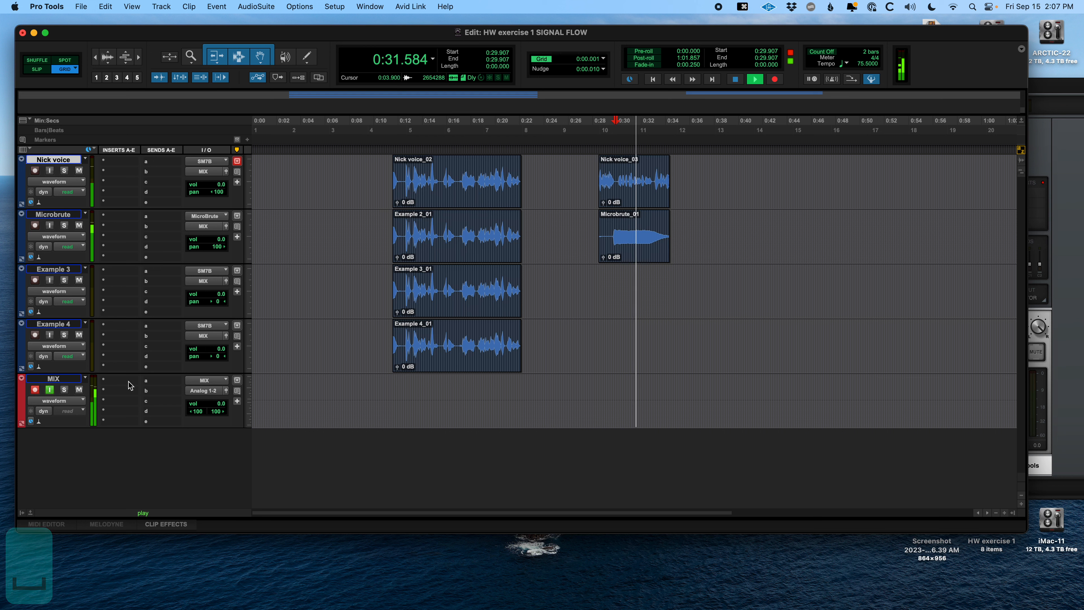
{"action": "key", "text": "space"}
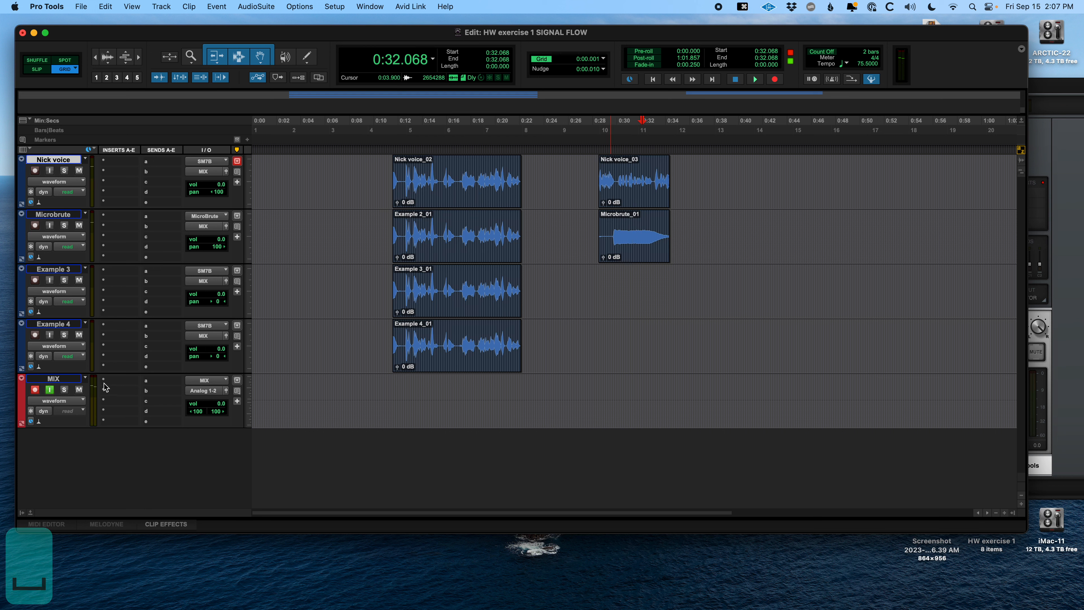
- Disarm recording on the MIX track and test playback with only its input monitoring switched on
{"action": "left_click", "coordinate": [36, 390]}
{"action": "key", "text": "space"}
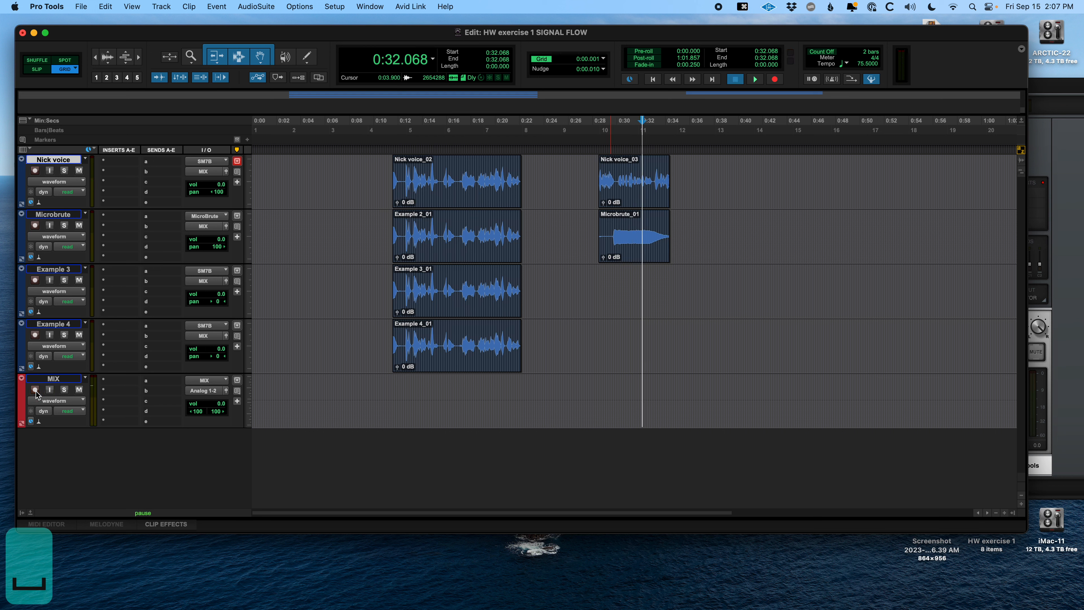
{"action": "key", "text": "space"}
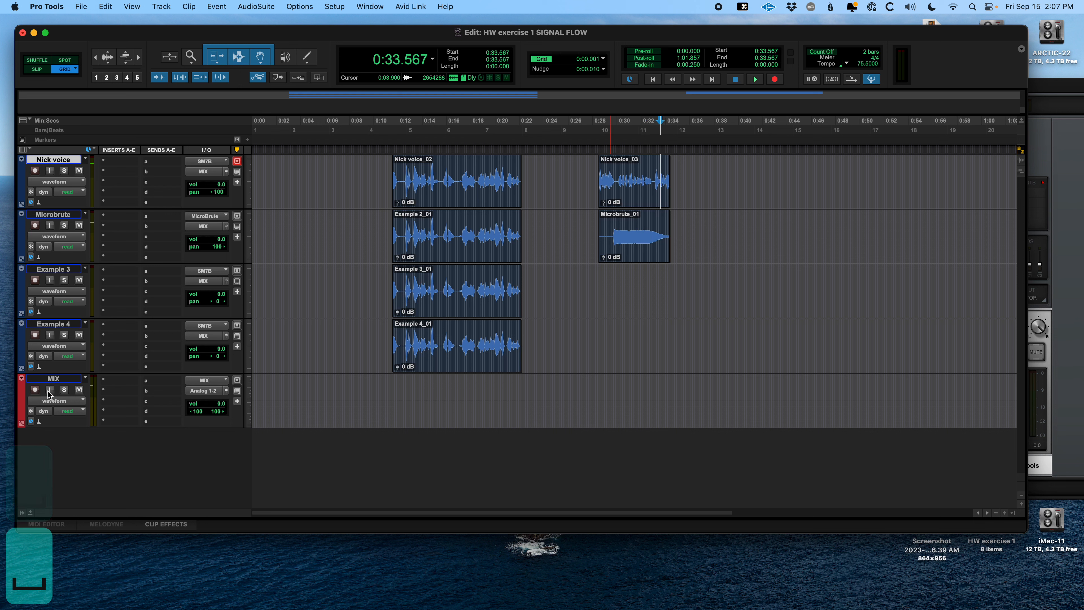
{"action": "left_click", "coordinate": [49, 389]}
{"action": "key", "text": "space"}
{"action": "key", "text": "space"}
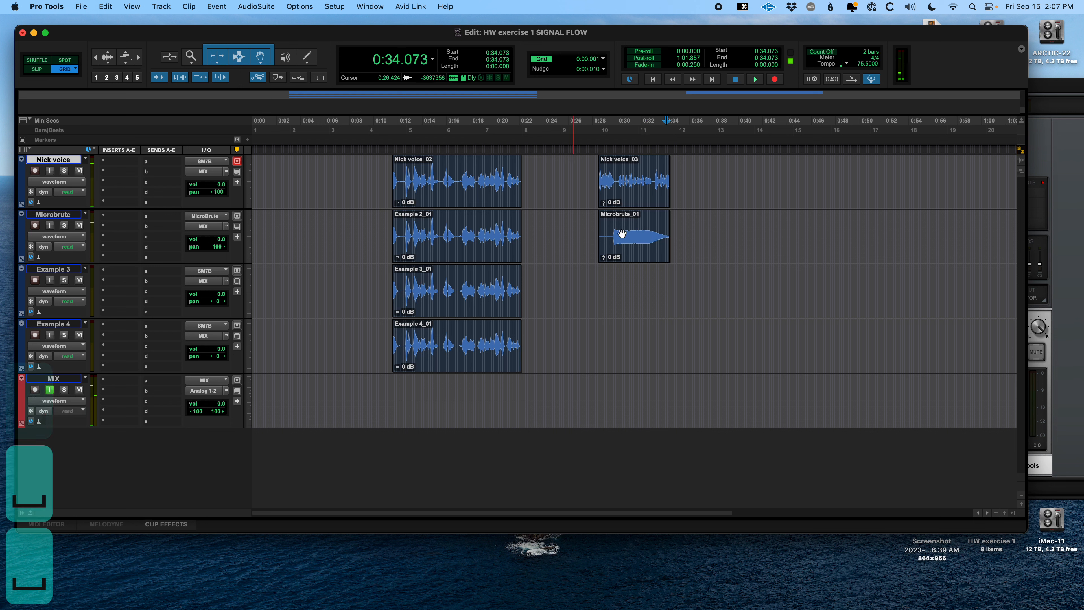
- Turn off Insertion Follows Playback and record the Microbrute_01 clip's time range onto the MIX track
{"action": "left_click", "coordinate": [608, 175]}
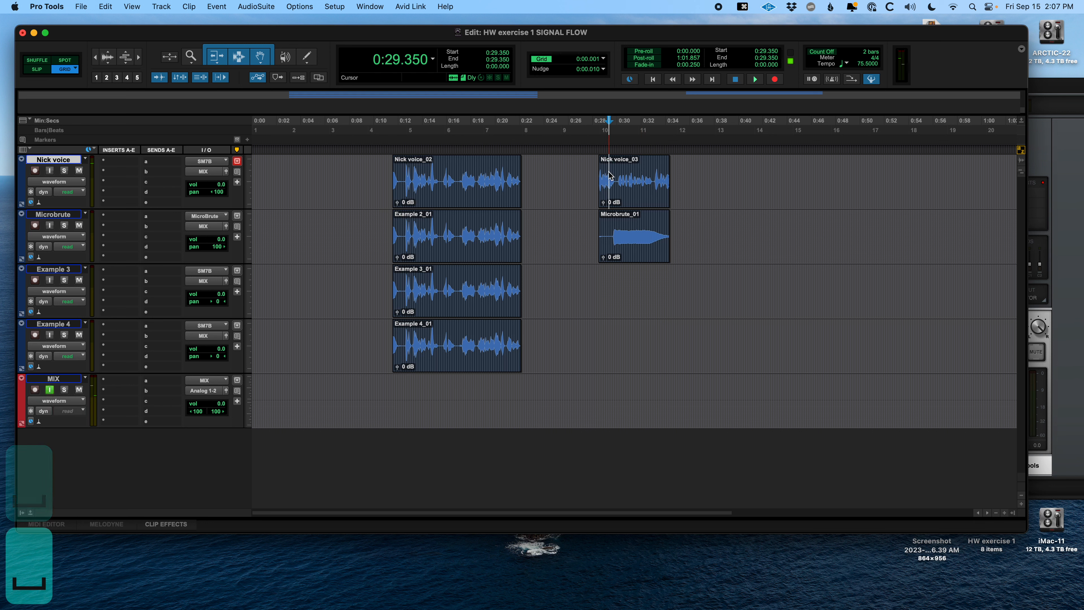
{"action": "left_click", "coordinate": [227, 79]}
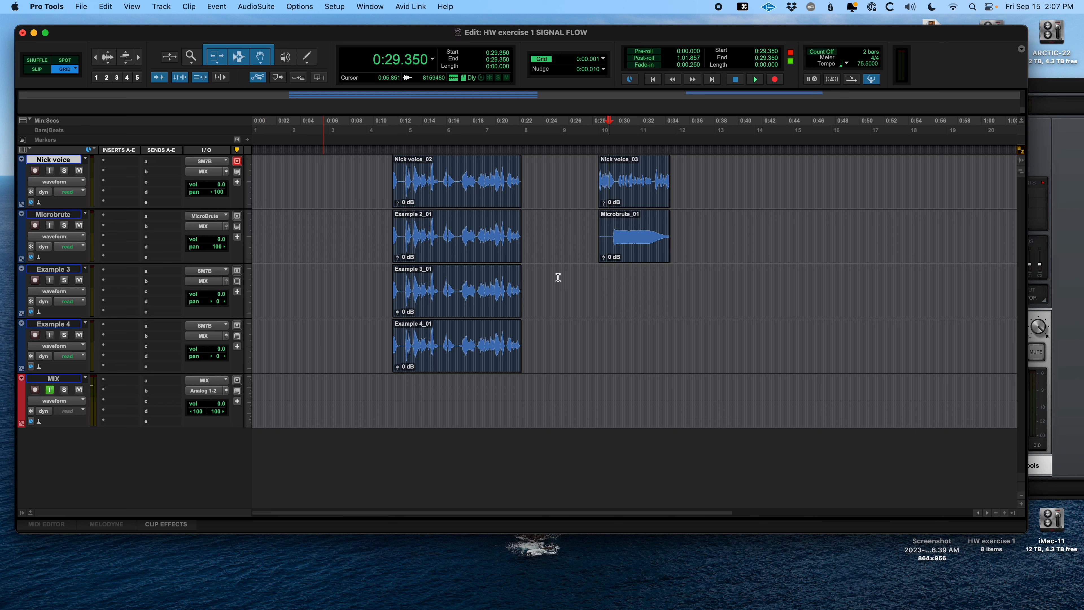
{"action": "left_click", "coordinate": [629, 250]}
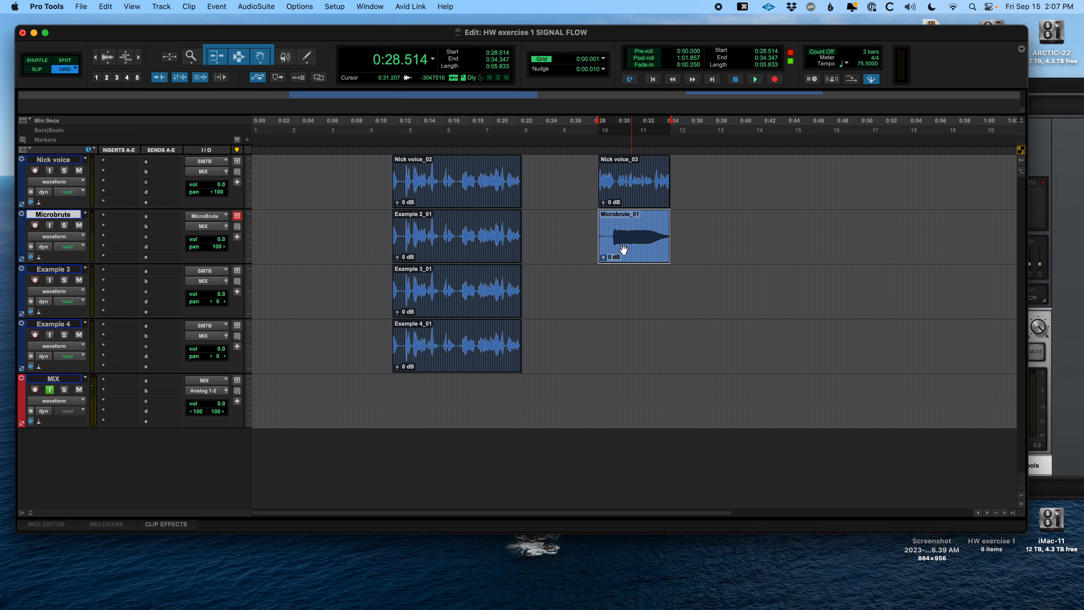
{"action": "key", "text": "3"}
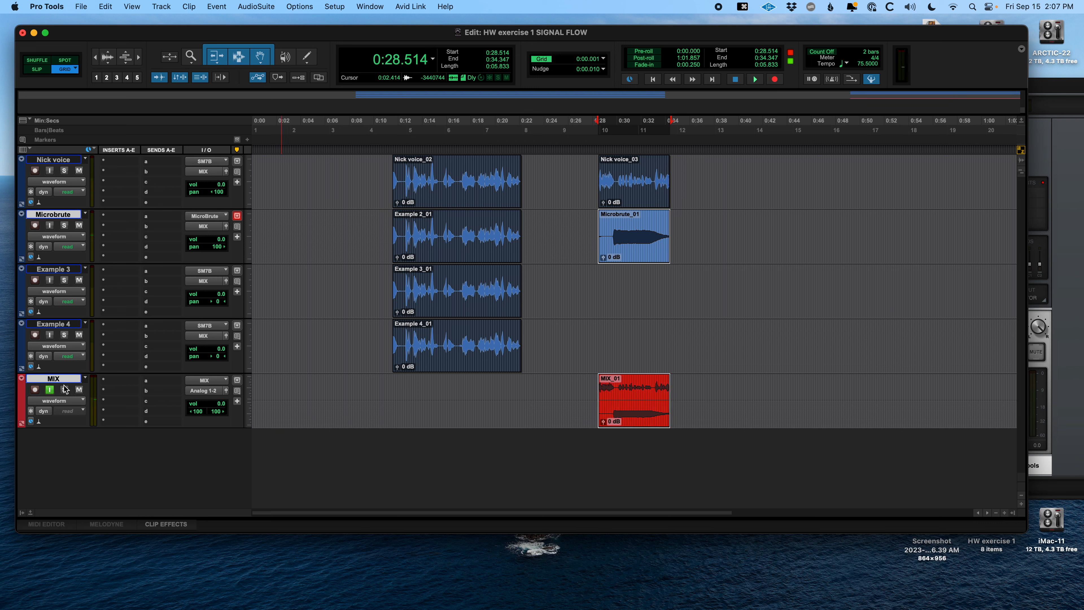
- Turn off input monitoring on the MIX track and mute the voice, Microbrute, Example 3 and Example 4 tracks
{"action": "left_click", "coordinate": [50, 390]}
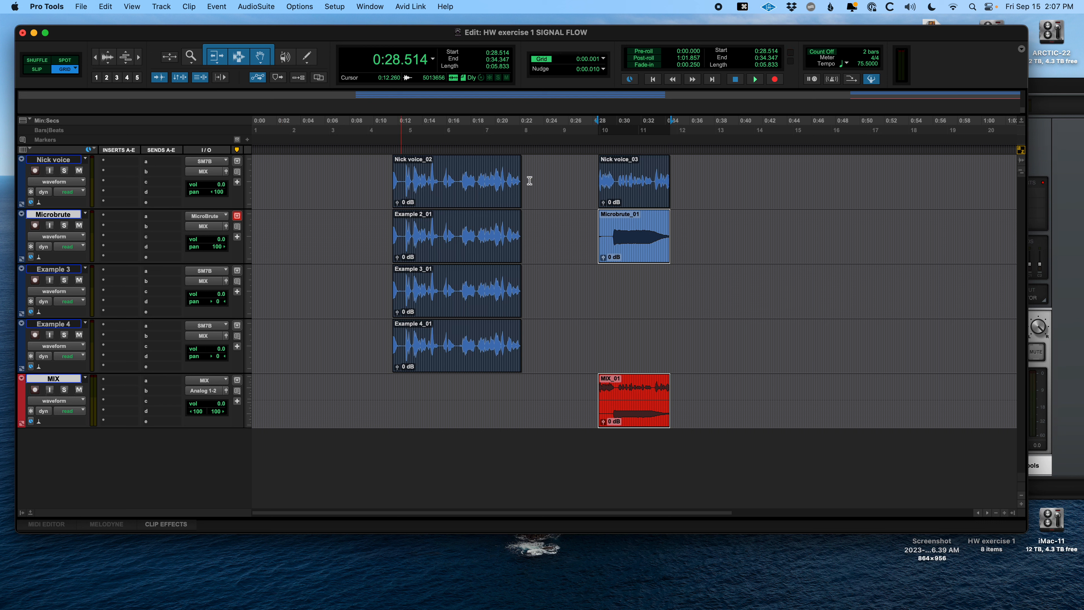
{"action": "left_click_drag", "start_coordinate": [571, 171], "coordinate": [687, 371]}
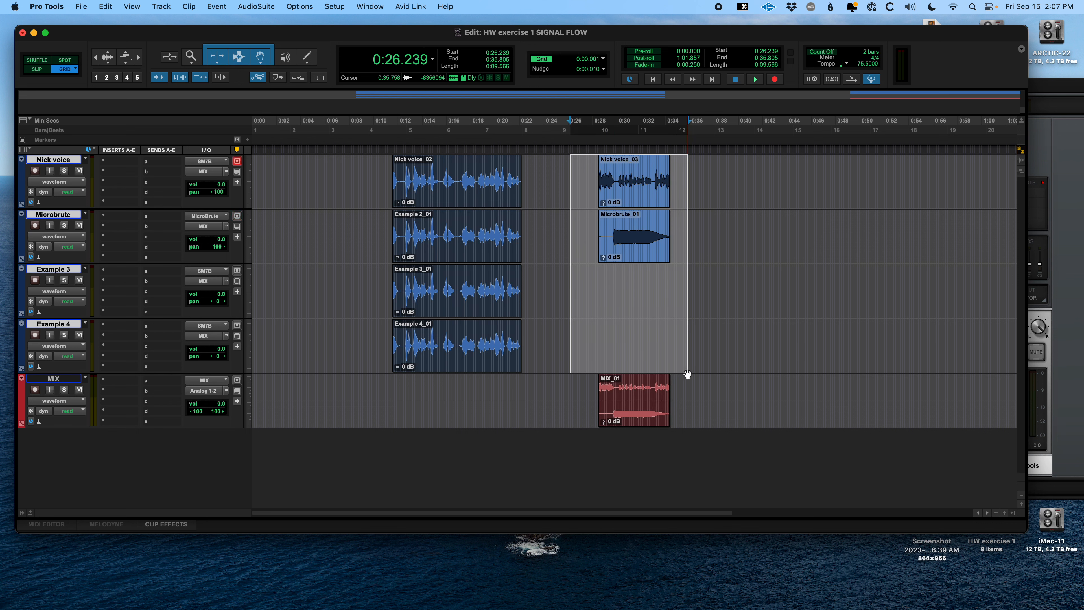
{"action": "key", "text": "shift+m"}
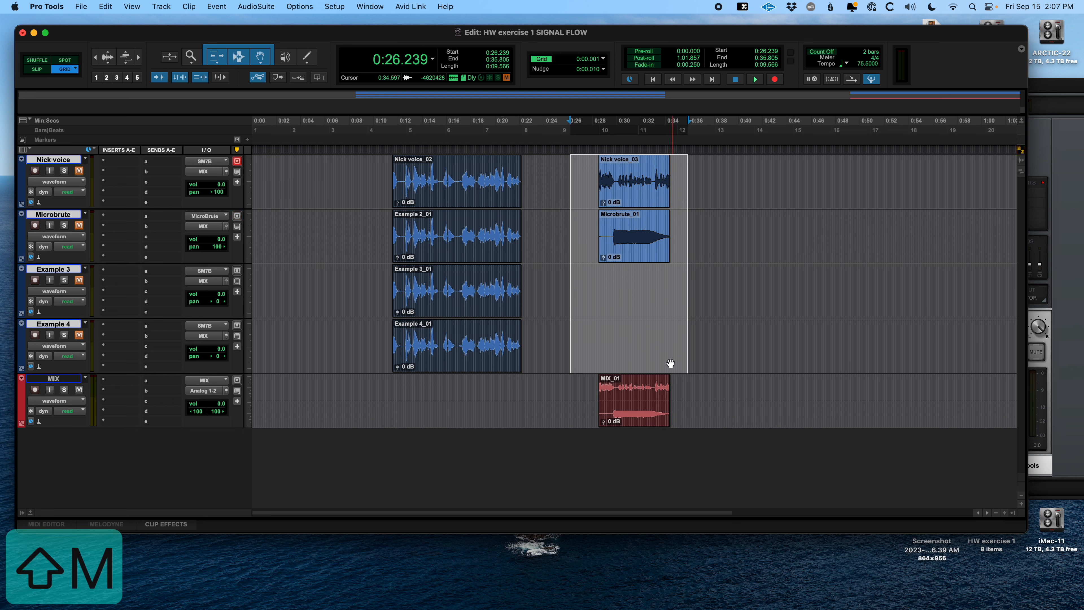
- Place the edit cursor at the start of the MIX_01 clip and save the session with the MIX track unsoloed
{"action": "left_click", "coordinate": [576, 381]}
{"action": "key", "text": "Tab"}
{"action": "key", "text": "shift+s"}
{"action": "key", "text": "shift+s"}
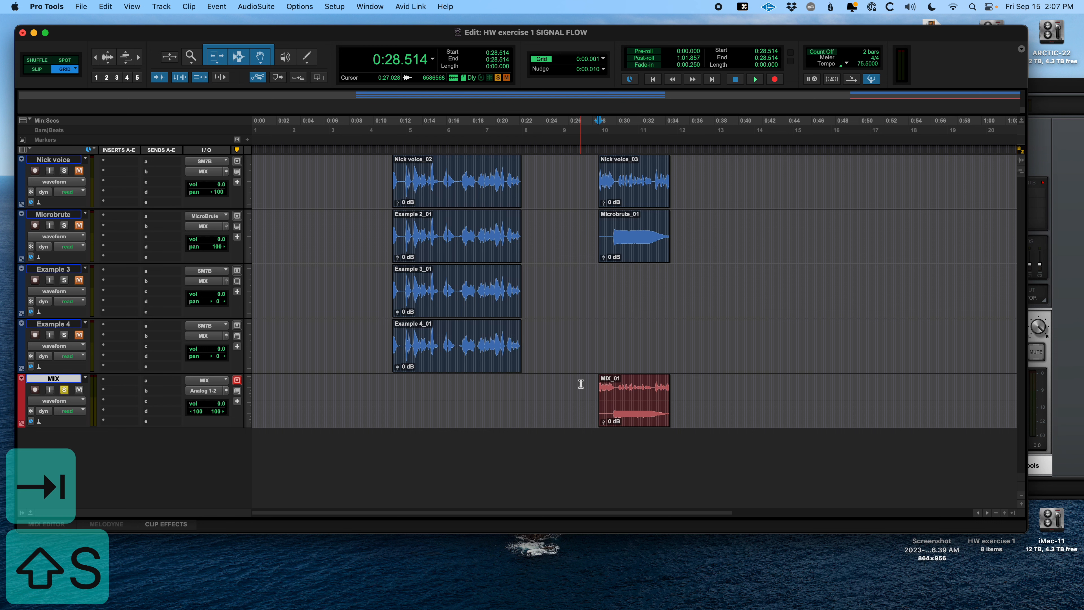
{"action": "key", "text": "super+s"}
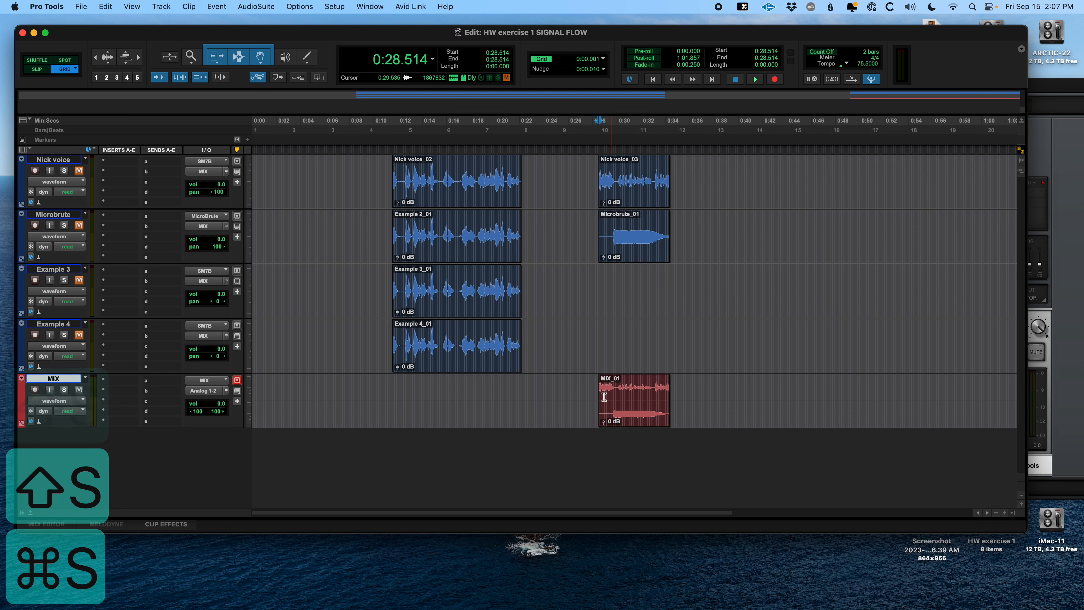
- Examine the left and right channel waveforms of the MIX_01 clip against the source voice and Microbrute clips
{"action": "key", "text": "t"}
{"action": "key", "text": "t"}
{"action": "scroll", "coordinate": [599, 401], "scroll_direction": "right", "scroll_amount": 2}
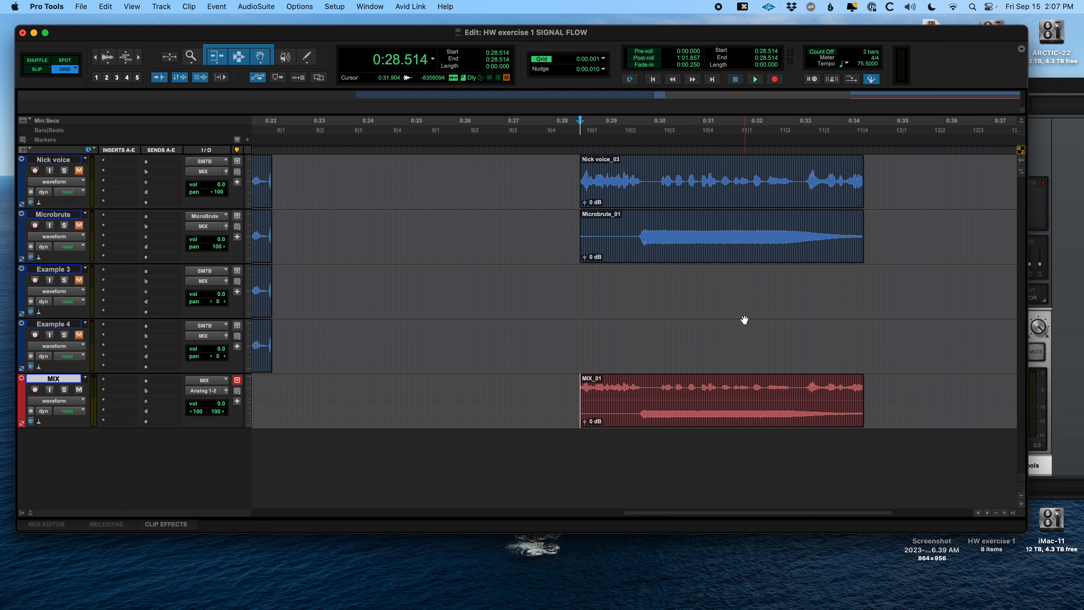
{"action": "left_click", "coordinate": [683, 232]}
{"action": "left_click", "coordinate": [677, 172]}
{"action": "left_click_drag", "start_coordinate": [677, 170], "coordinate": [701, 170]}
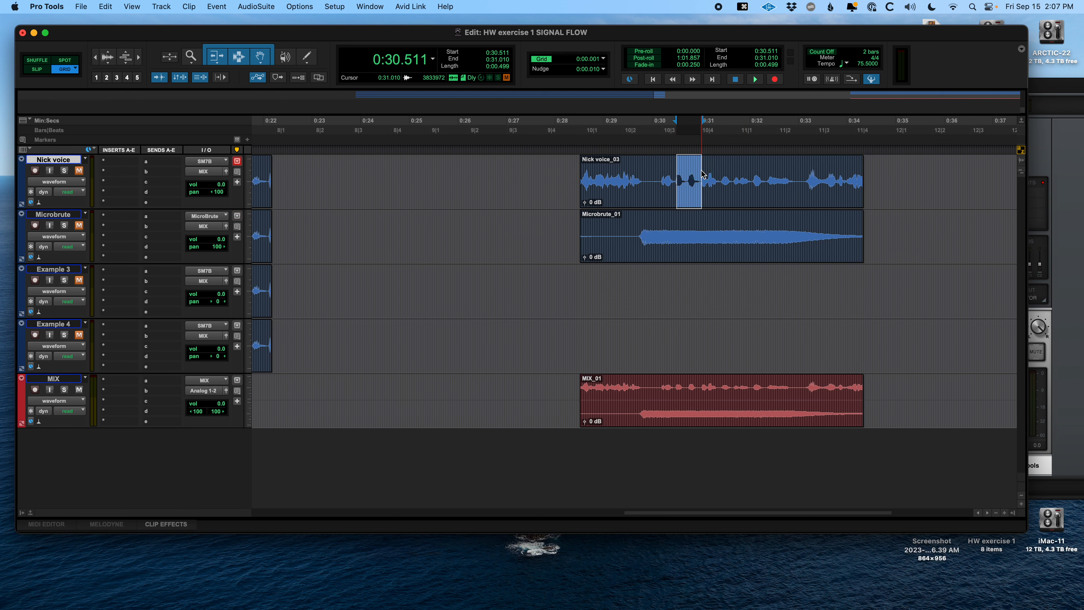
{"action": "left_click", "coordinate": [701, 171]}
{"action": "scroll", "coordinate": [648, 409], "scroll_direction": "right", "scroll_amount": 3}
{"action": "left_click", "coordinate": [517, 391]}
{"action": "left_click_drag", "start_coordinate": [517, 390], "coordinate": [665, 388]}
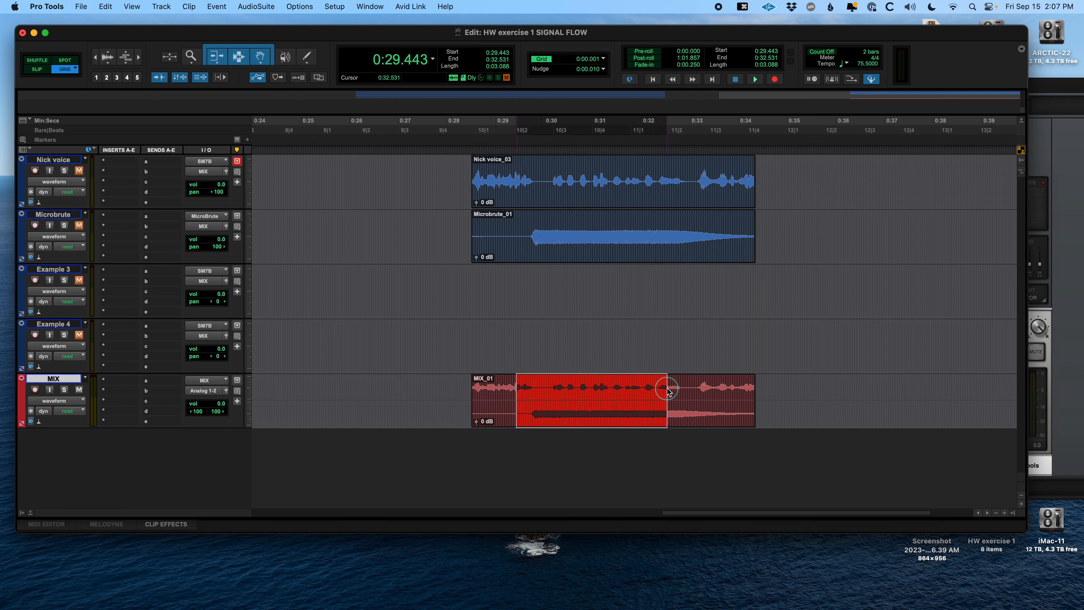
{"action": "left_click", "coordinate": [646, 391]}
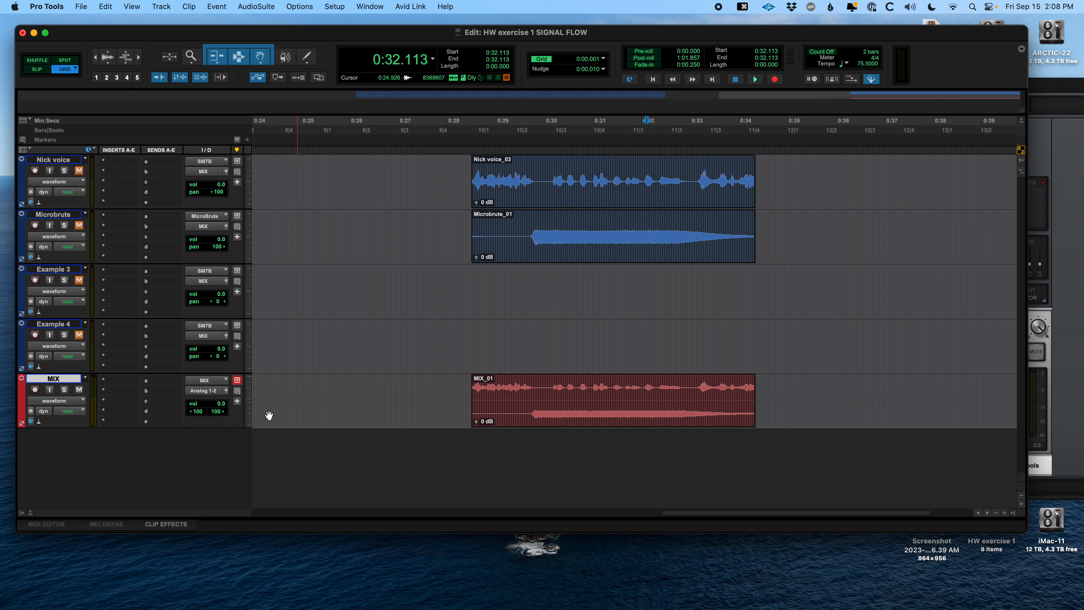
- Play the MIX_01 clip from its start to hear the stereo recording, and save the session
{"action": "left_click", "coordinate": [448, 380]}
{"action": "key", "text": "Tab"}
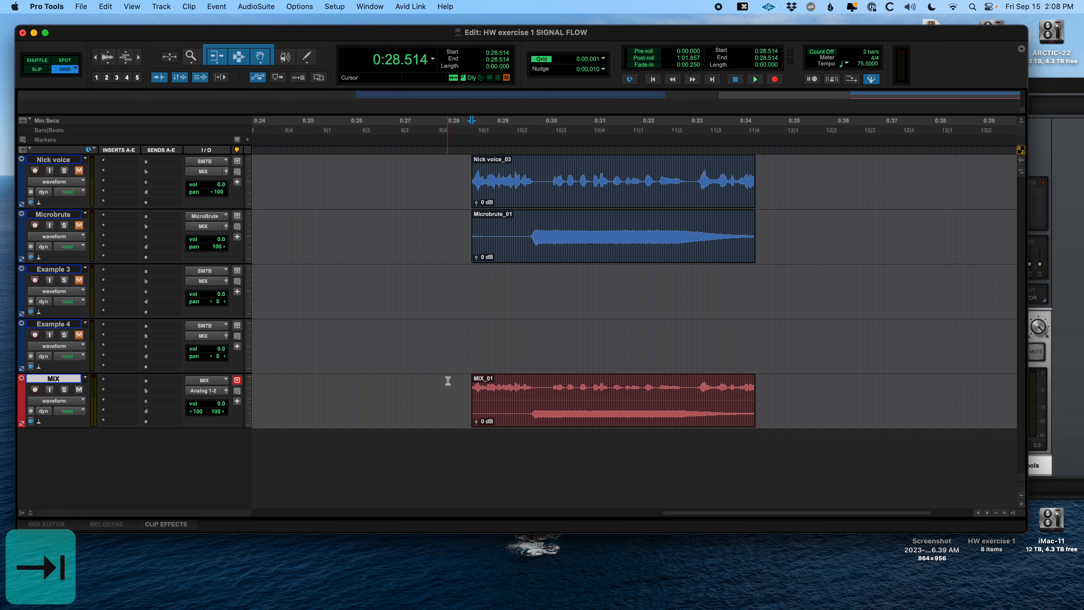
{"action": "key", "text": "space"}
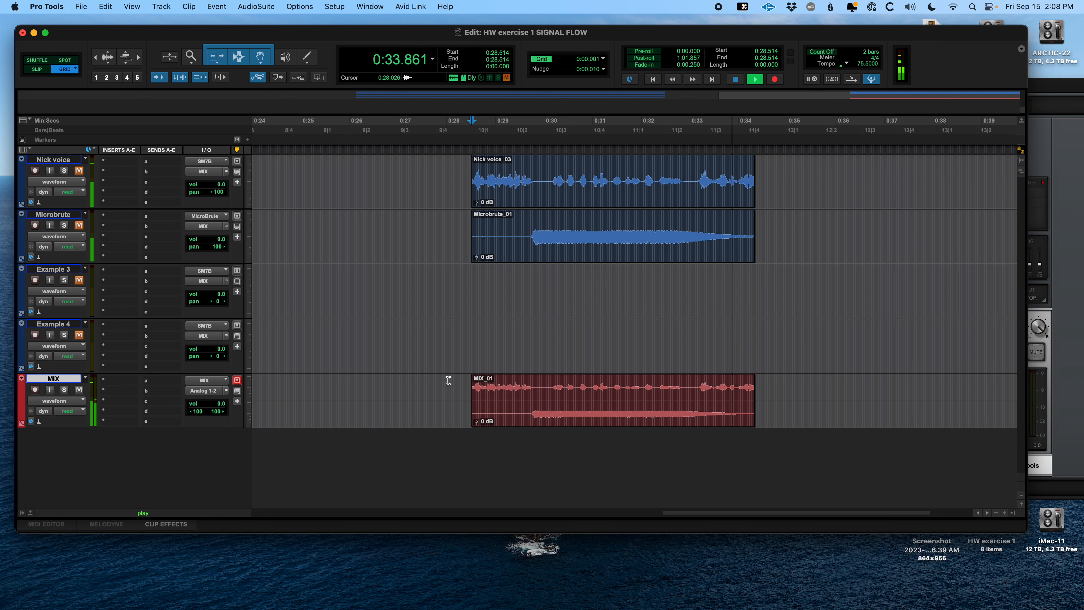
{"action": "key", "text": "space"}
{"action": "key", "text": "super+s"}
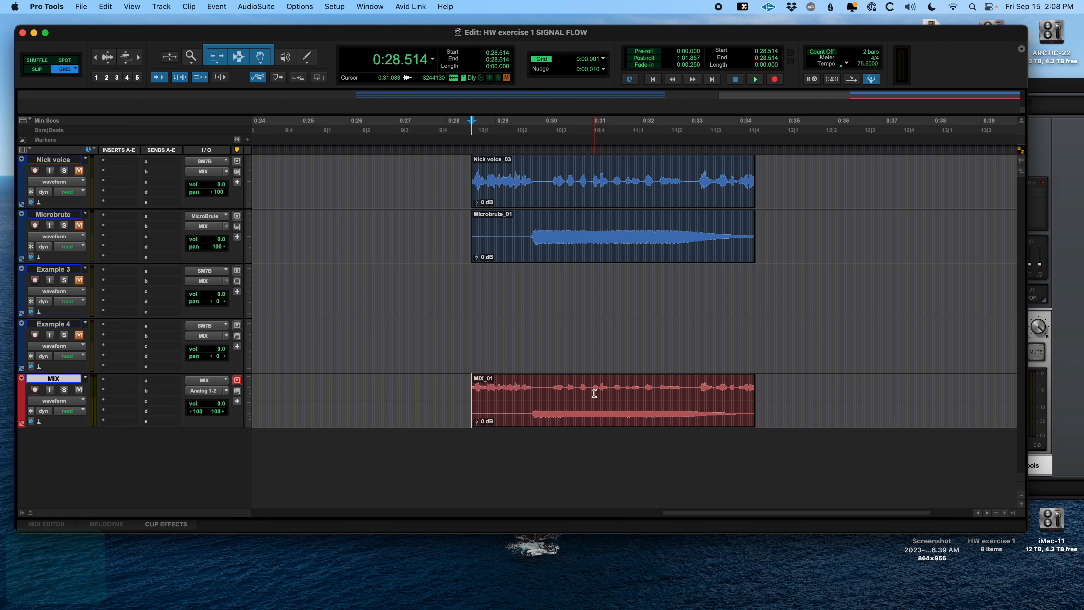
{"action": "key", "text": "r"}
{"action": "key", "text": "r"}
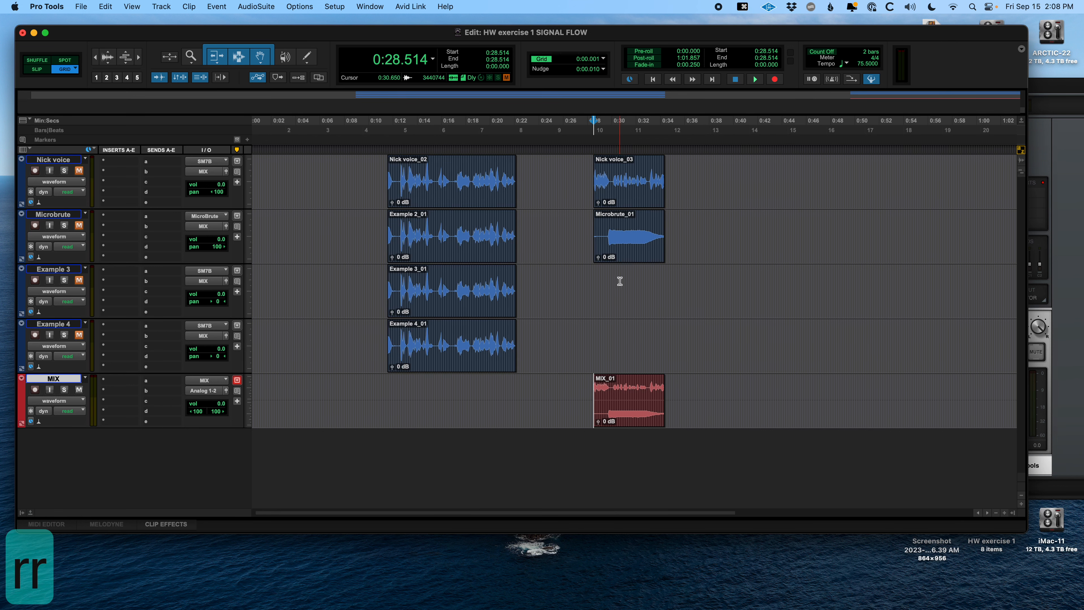
{"action": "left_click", "coordinate": [619, 281]}
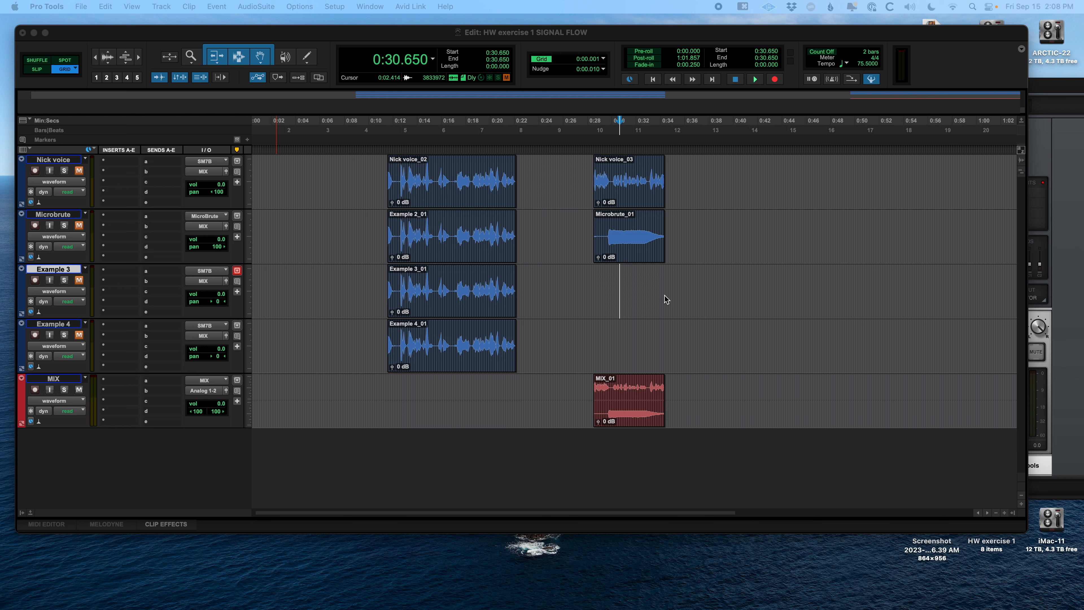
{"action": "left_click", "coordinate": [777, 171]}
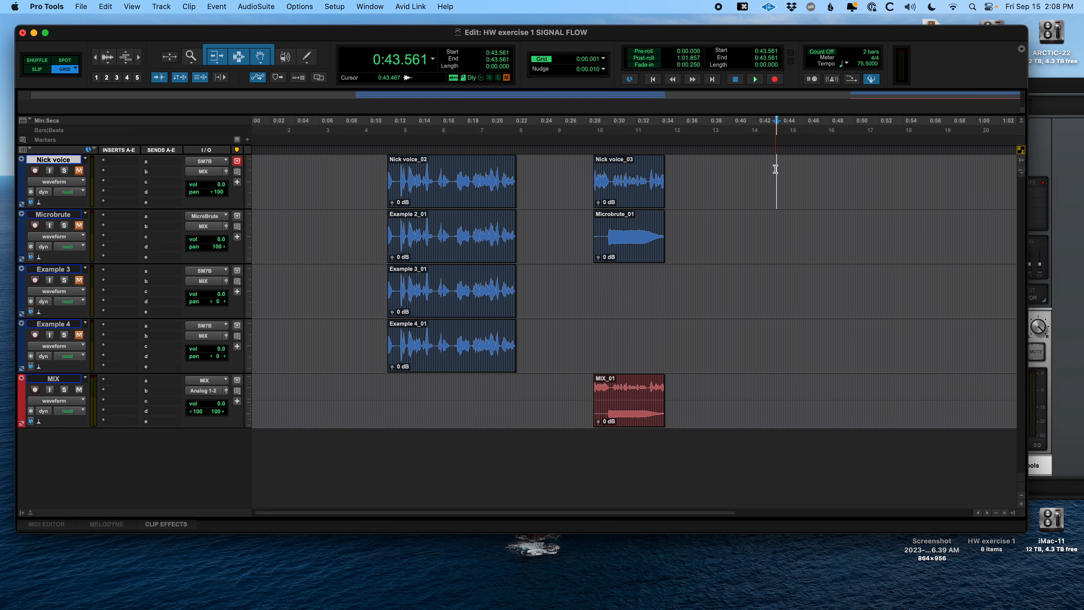
{"action": "scroll", "coordinate": [715, 367], "scroll_direction": "right", "scroll_amount": 5}
{"action": "scroll", "coordinate": [715, 367], "scroll_direction": "right", "scroll_amount": 5}
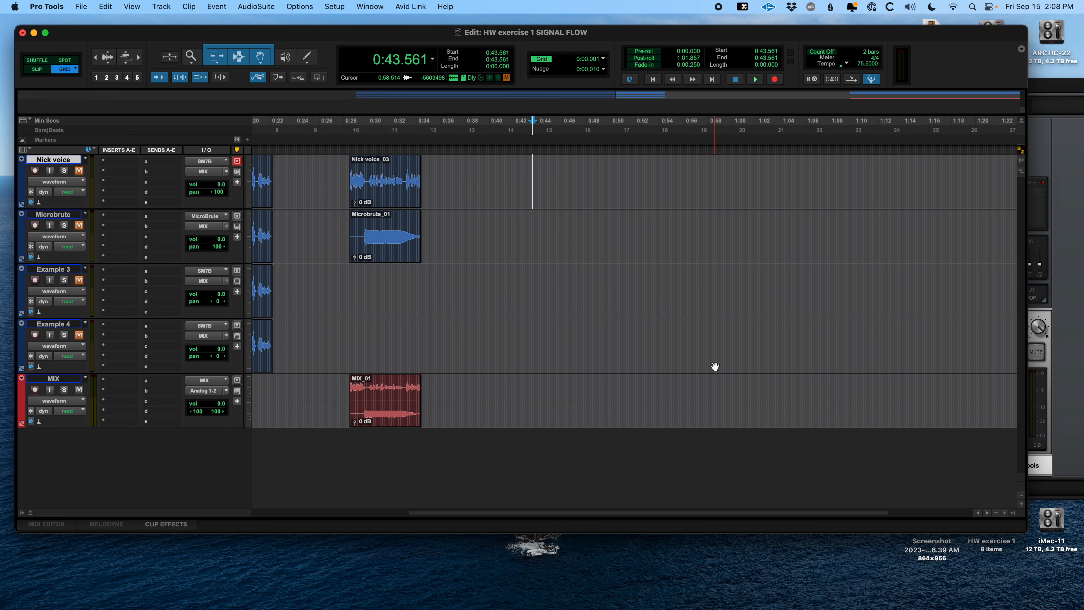
{"action": "key", "text": "r"}
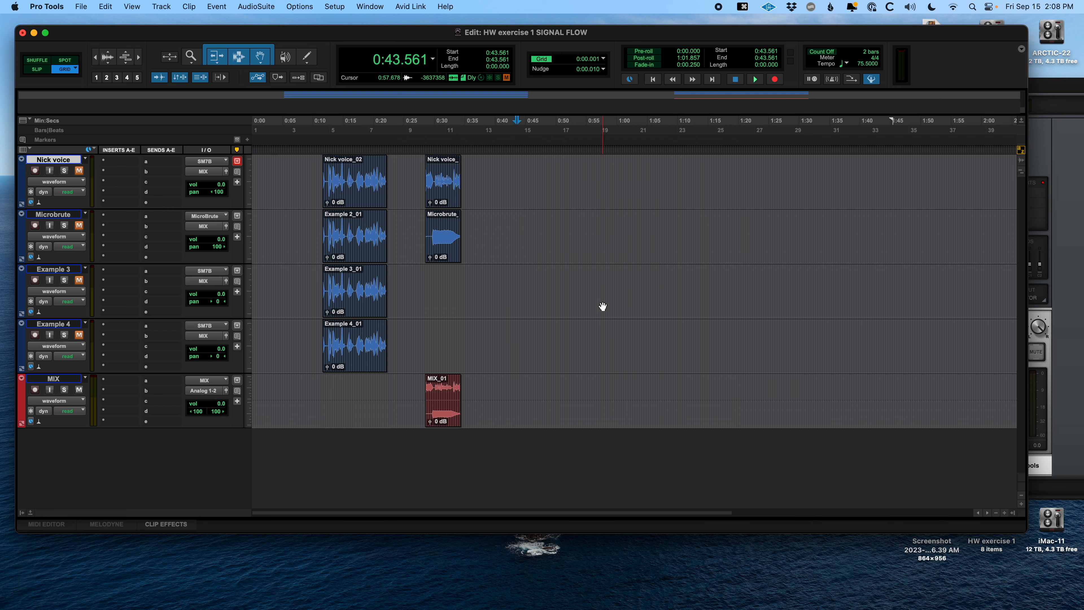
- Select an empty range from about 0:53.2 to 1:16.6 on the Example 3 track and color that track magenta
{"action": "left_click", "coordinate": [577, 281]}
{"action": "left_click_drag", "start_coordinate": [581, 284], "coordinate": [717, 287]}
{"action": "double_click", "coordinate": [21, 285]}
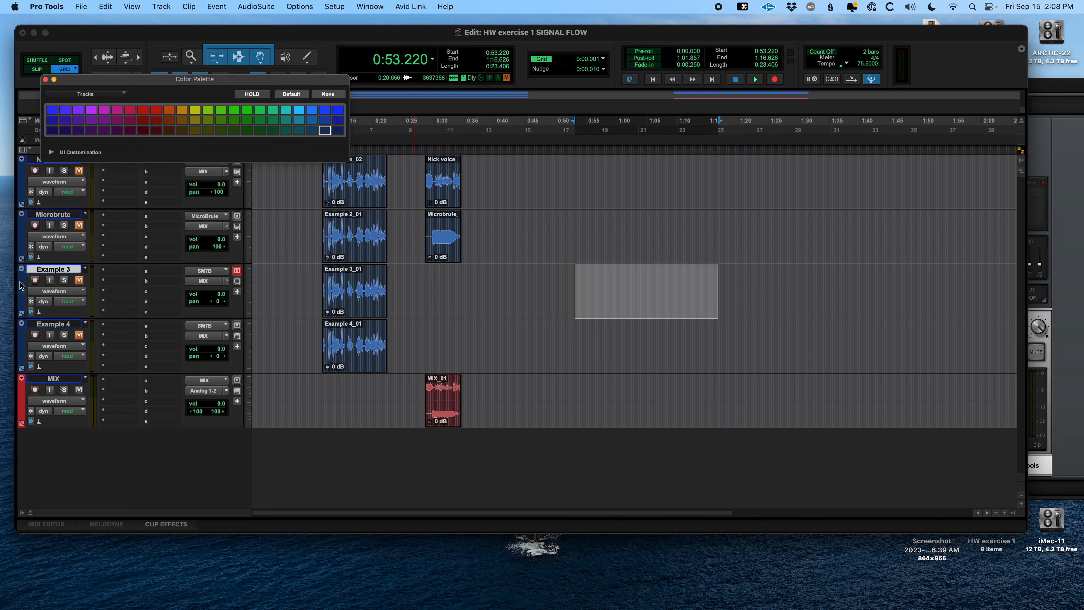
{"action": "left_click", "coordinate": [116, 109]}
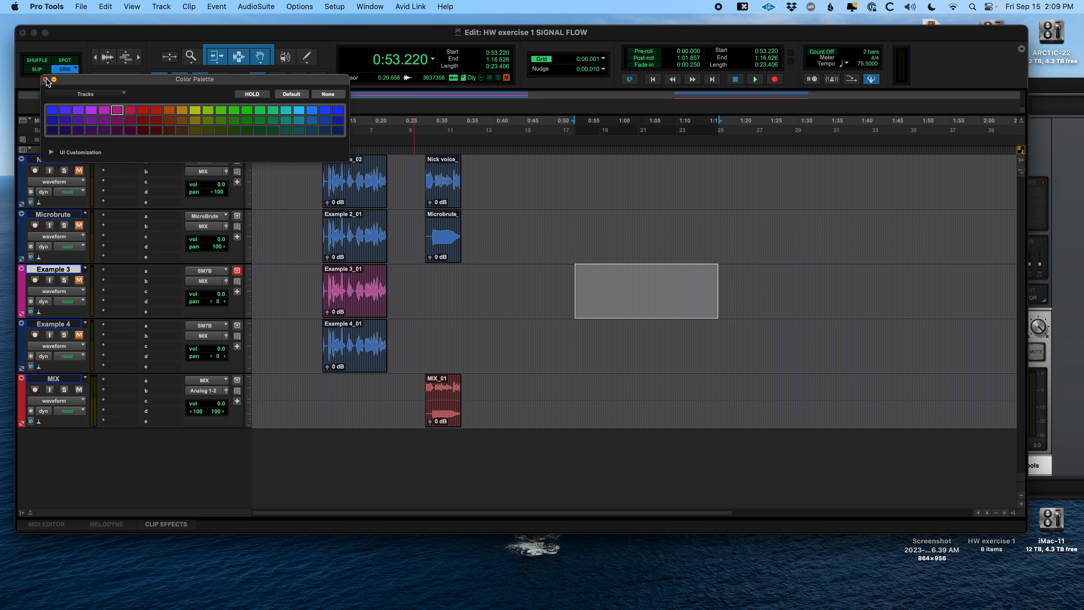
- Close the color palette and set the AudioSuite Signal Generator to produce pink noise
{"action": "left_click", "coordinate": [54, 80]}
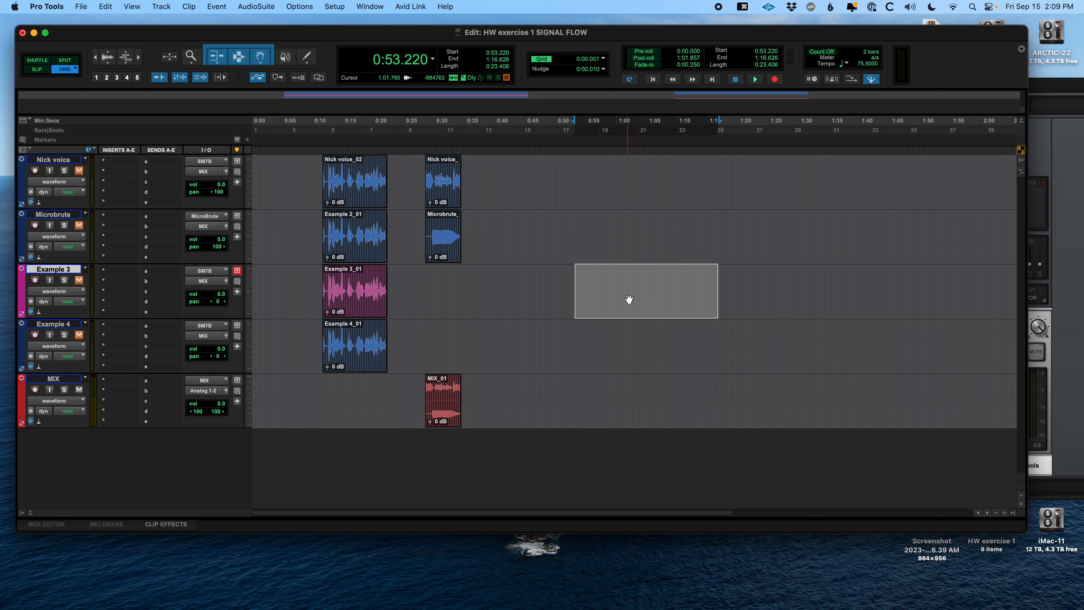
{"action": "left_click", "coordinate": [257, 7]}
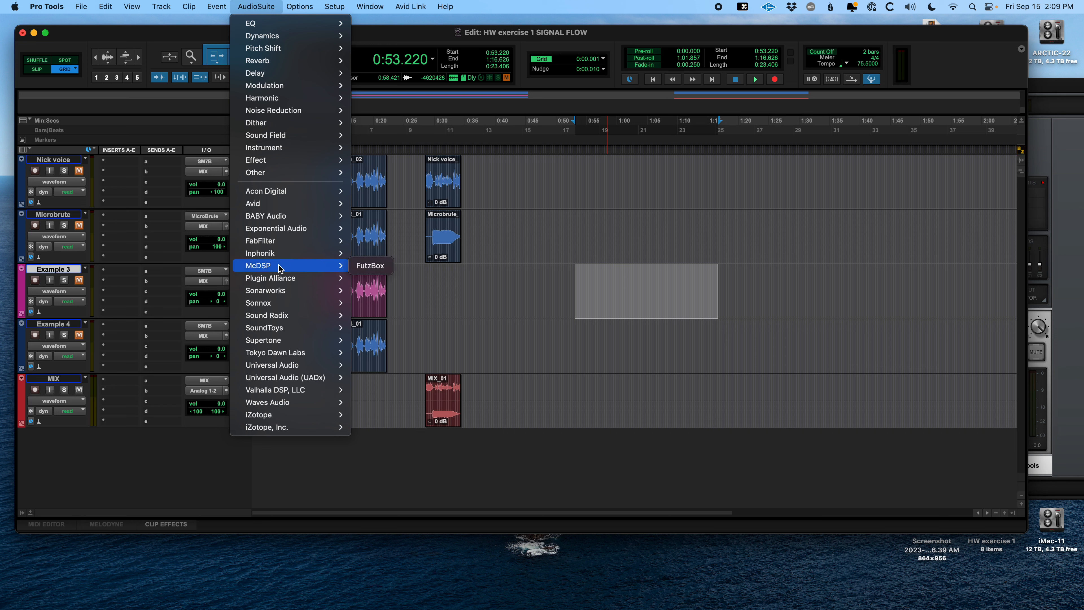
{"action": "mouse_move", "coordinate": [283, 241]}
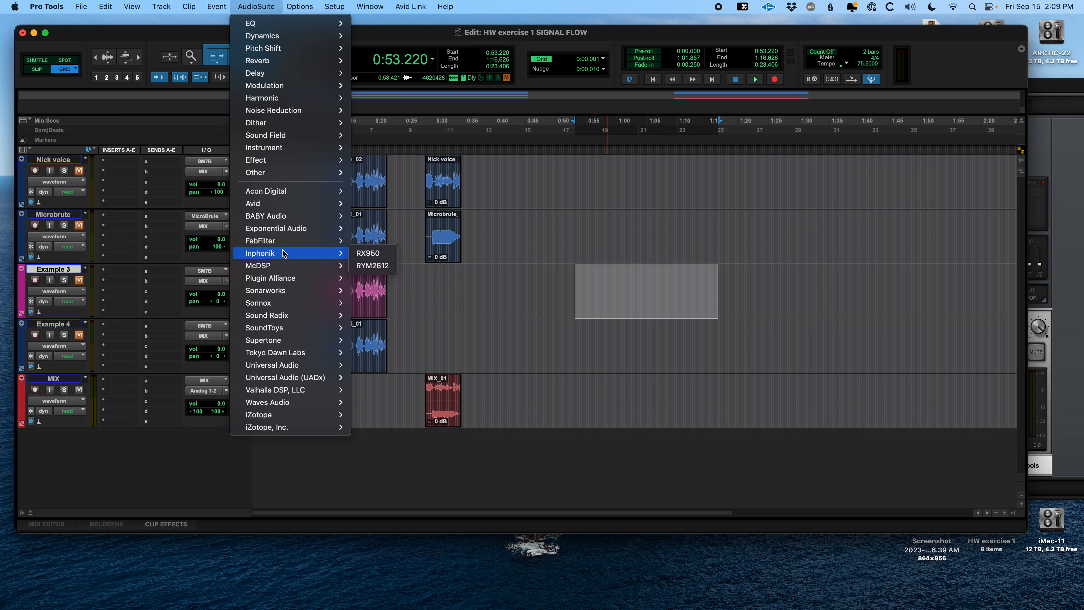
{"action": "mouse_move", "coordinate": [275, 174]}
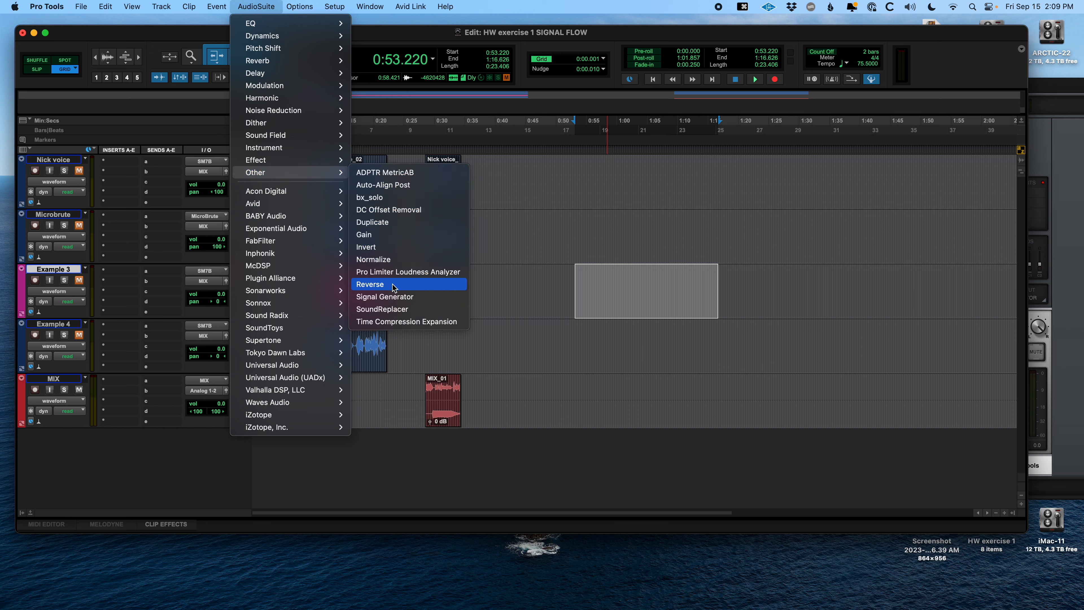
{"action": "left_click", "coordinate": [362, 296]}
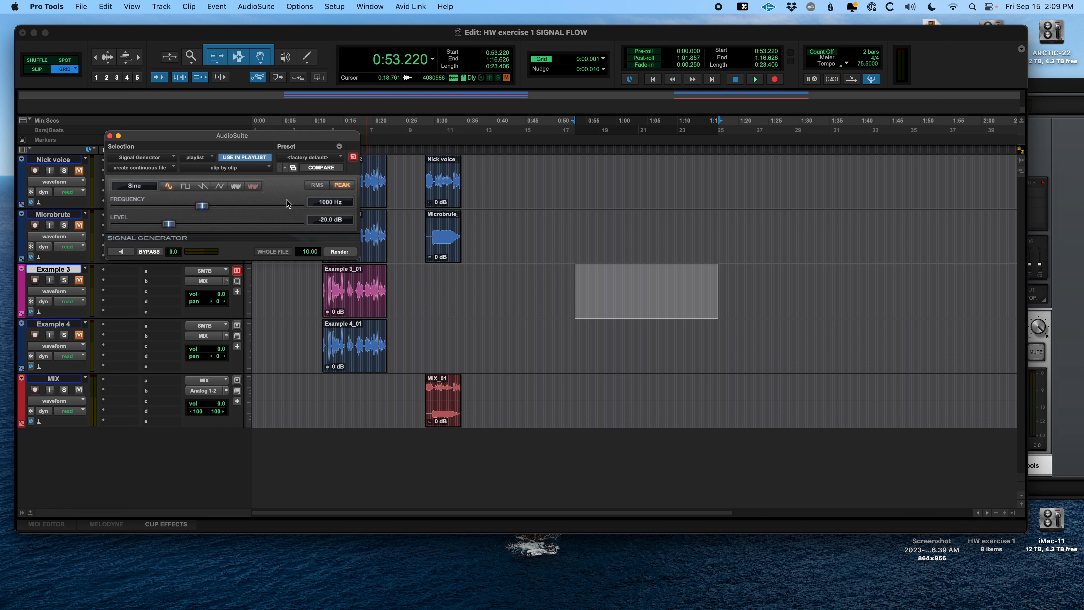
{"action": "left_click", "coordinate": [255, 187]}
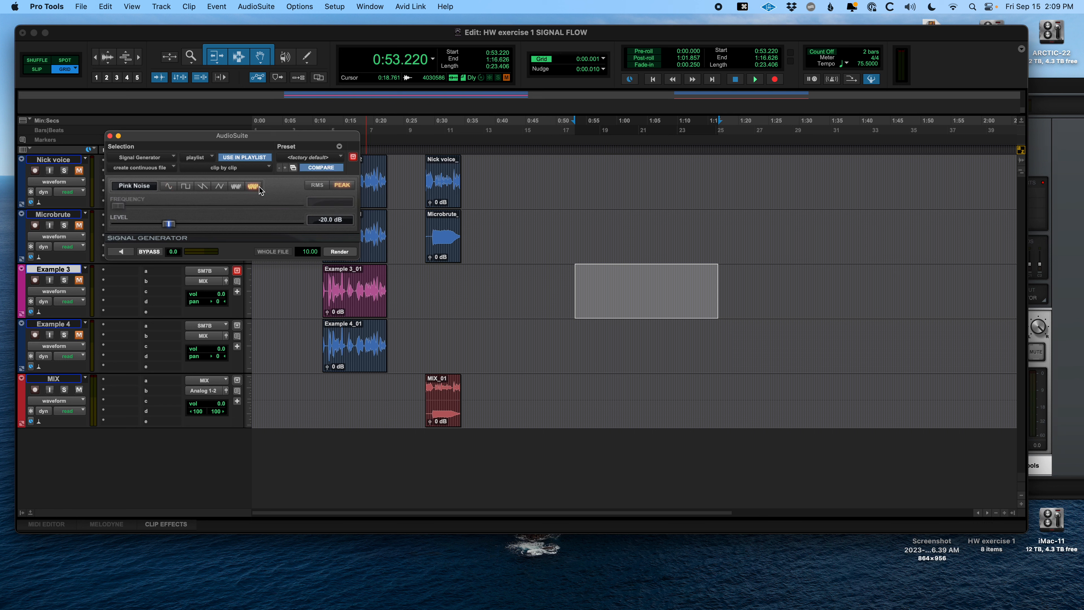
{"action": "left_click", "coordinate": [236, 186]}
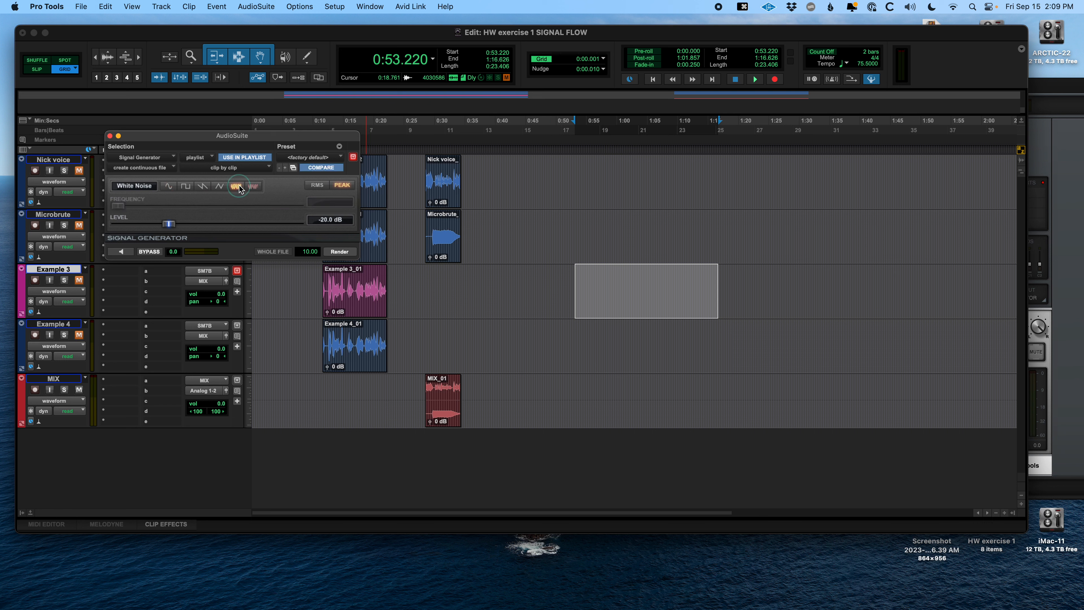
{"action": "left_click", "coordinate": [254, 186]}
{"action": "left_click", "coordinate": [236, 185]}
{"action": "left_click", "coordinate": [254, 186]}
- Select an empty range from about 0:50.9 to 1:08.2 on the Example 3 track and render the pink noise into it
{"action": "left_click", "coordinate": [535, 249]}
{"action": "left_click_drag", "start_coordinate": [561, 279], "coordinate": [667, 277]}
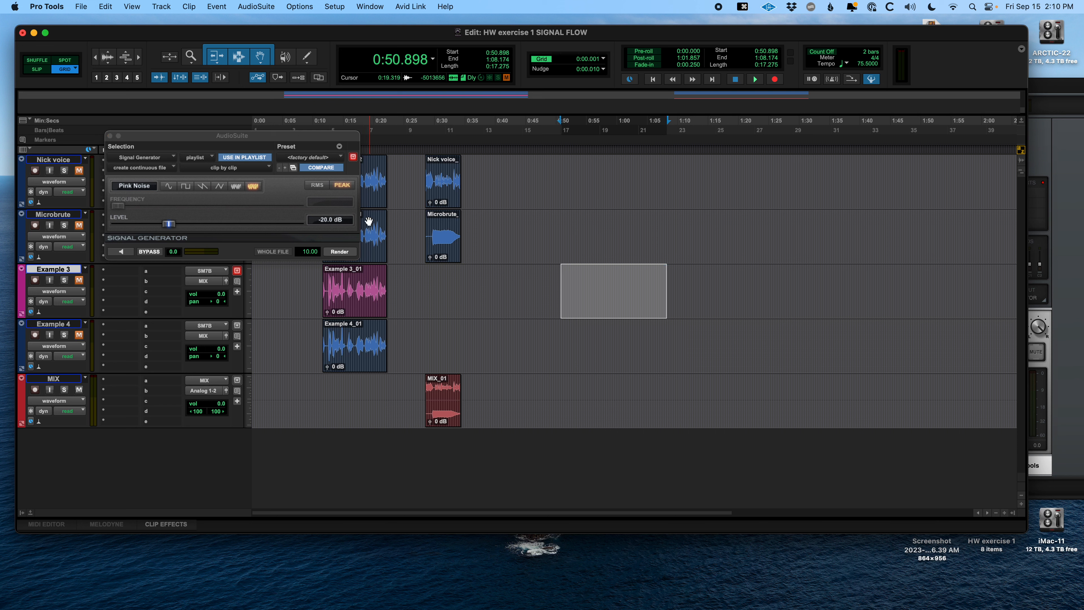
{"action": "left_click", "coordinate": [339, 252]}
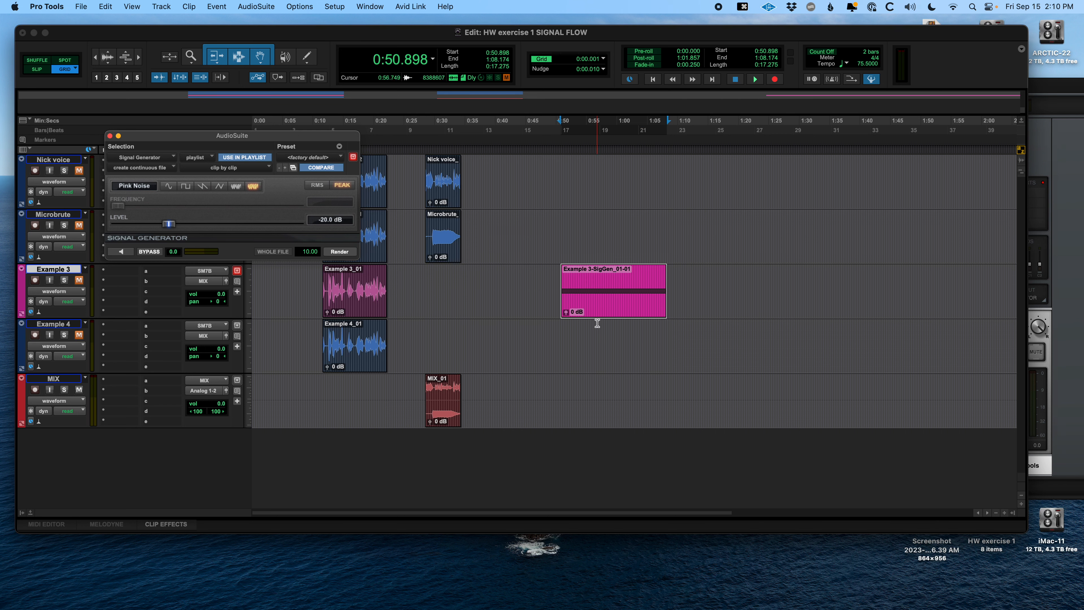
- Play the pink noise clip on the Example 3 track and enable input monitoring on the MIX track to hear it
{"action": "left_click", "coordinate": [587, 282]}
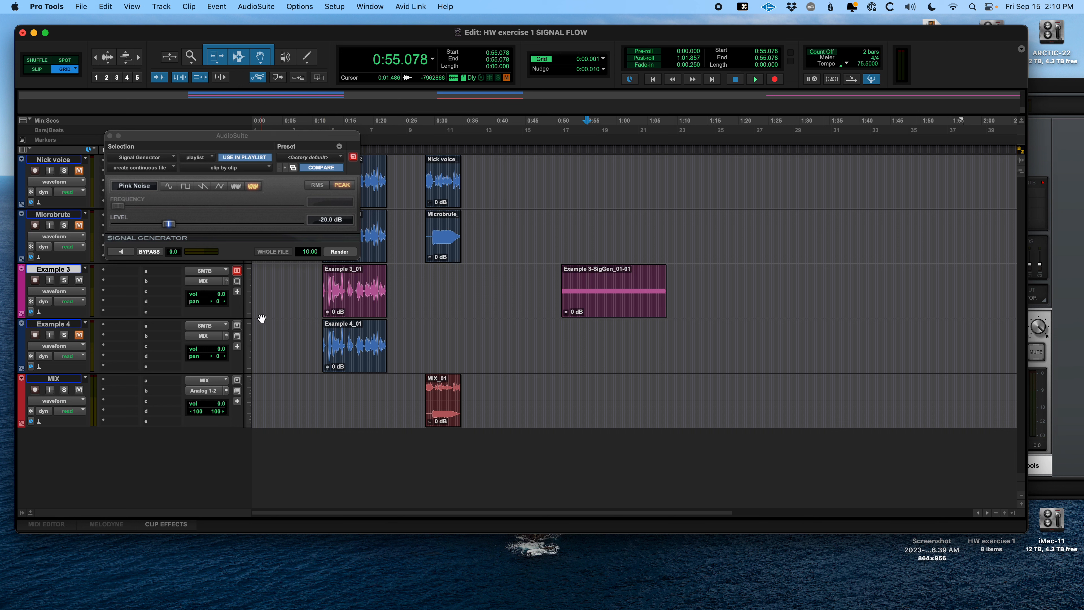
{"action": "key", "text": "space"}
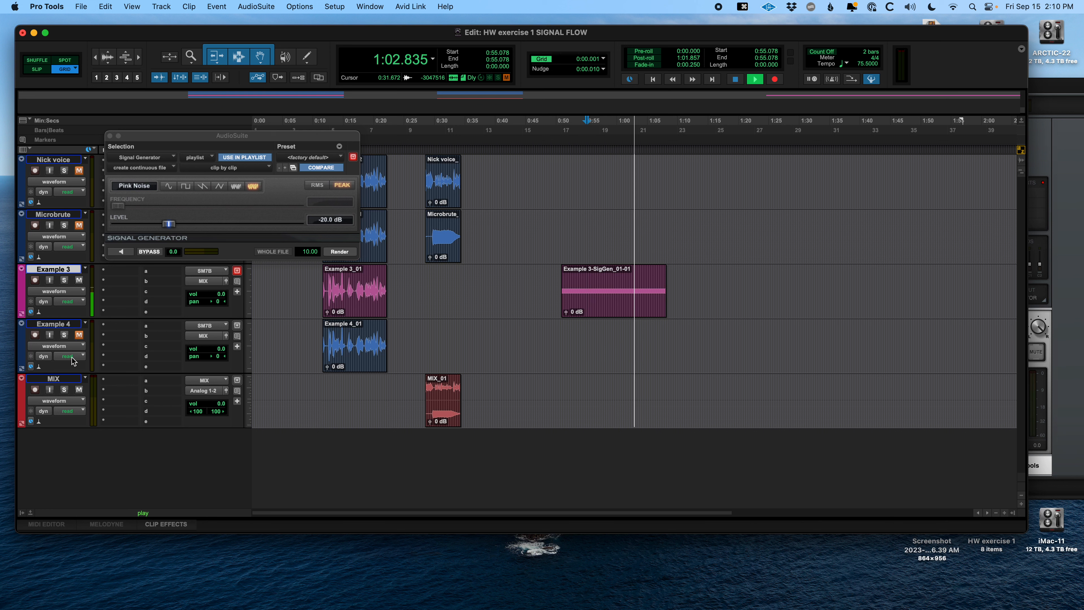
{"action": "left_click", "coordinate": [50, 389]}
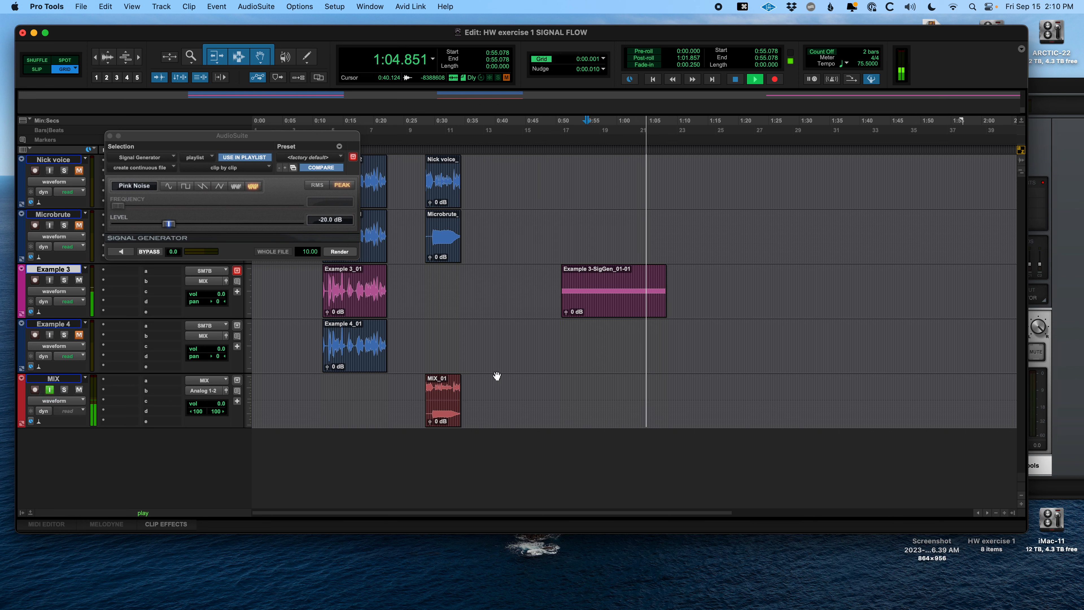
{"action": "key", "text": "space"}
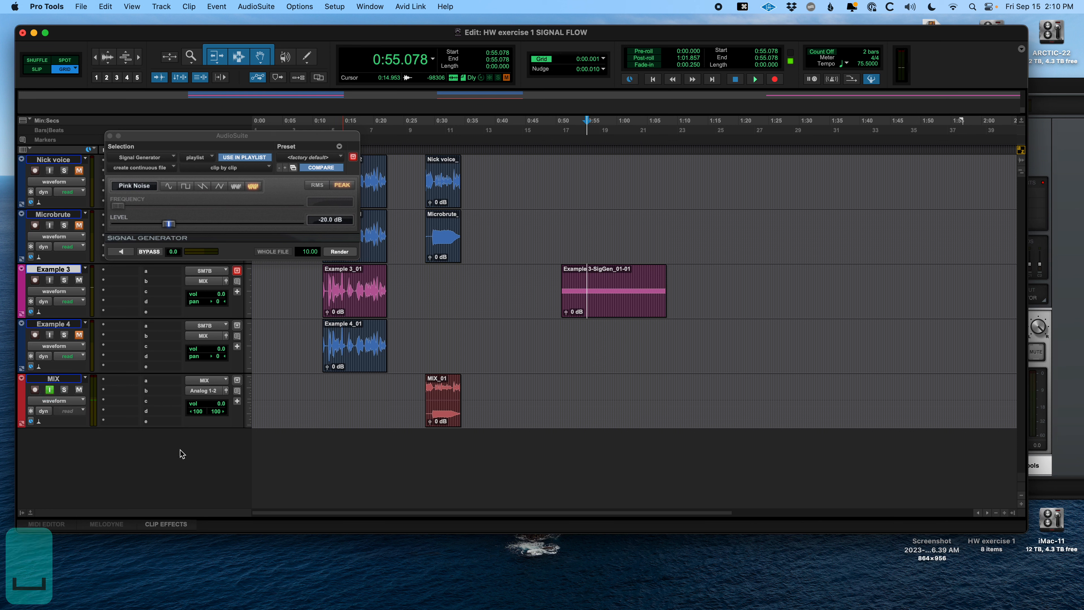
{"action": "left_click", "coordinate": [574, 275]}
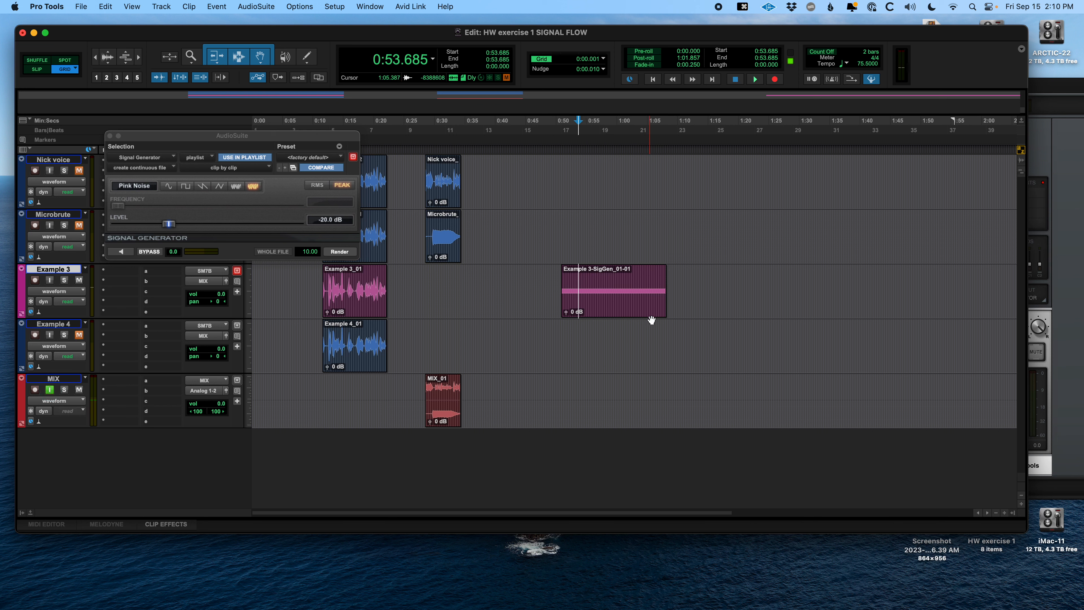
{"action": "key", "text": "space"}
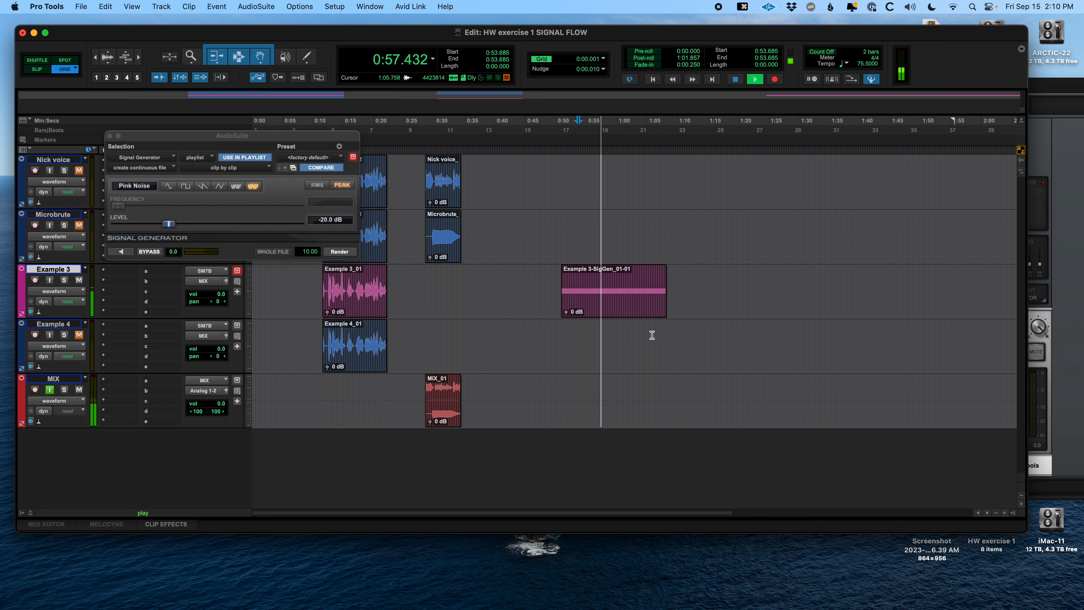
{"action": "key", "text": "space"}
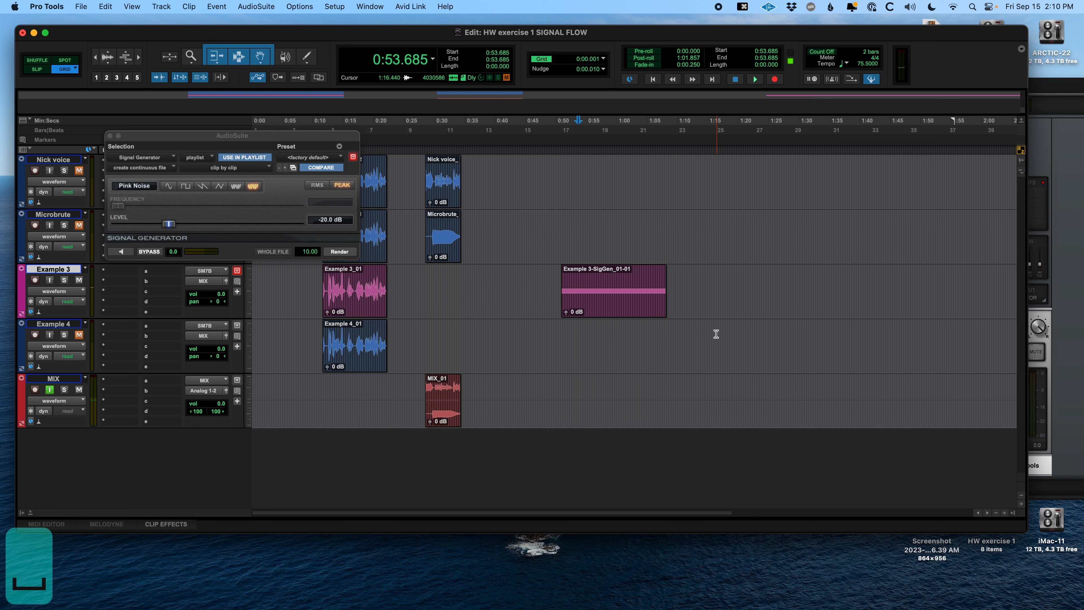
- Close the Signal Generator and save the session
{"action": "left_click", "coordinate": [110, 135]}
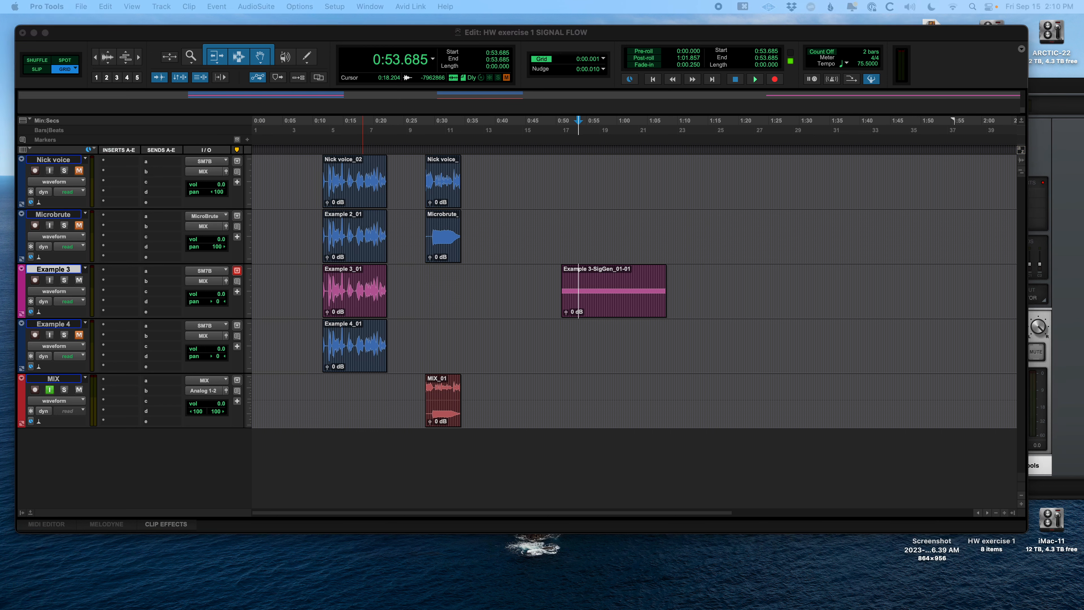
{"action": "left_click", "coordinate": [645, 38]}
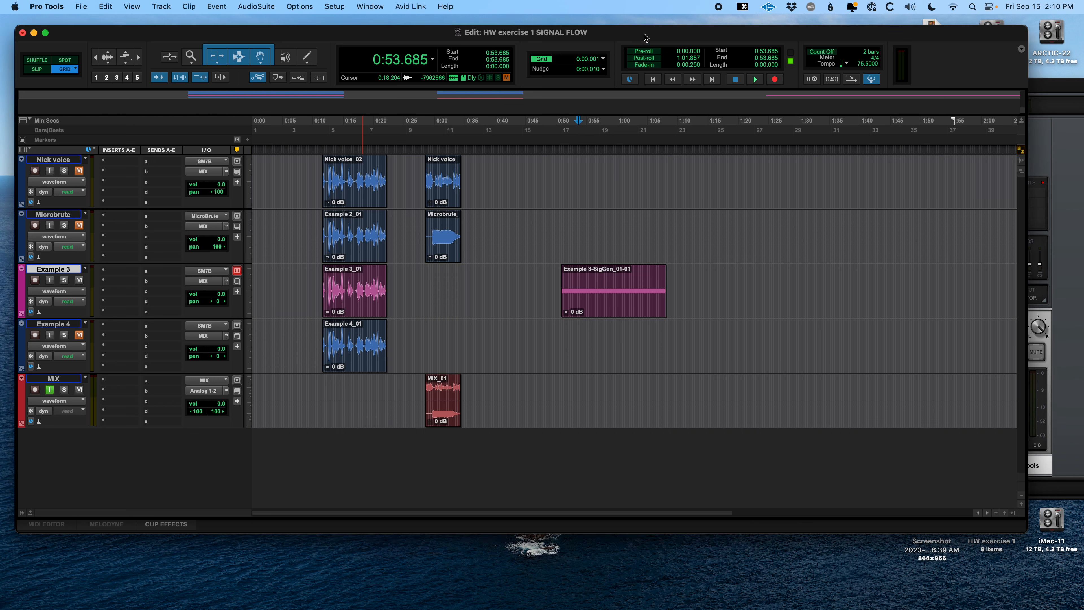
{"action": "key", "text": "super+s"}
- Bring up the Mix window and position it so that the full channel strips and track comments are in view
{"action": "key", "text": "super+equal"}
{"action": "left_click_drag", "start_coordinate": [643, 35], "coordinate": [679, 94]}
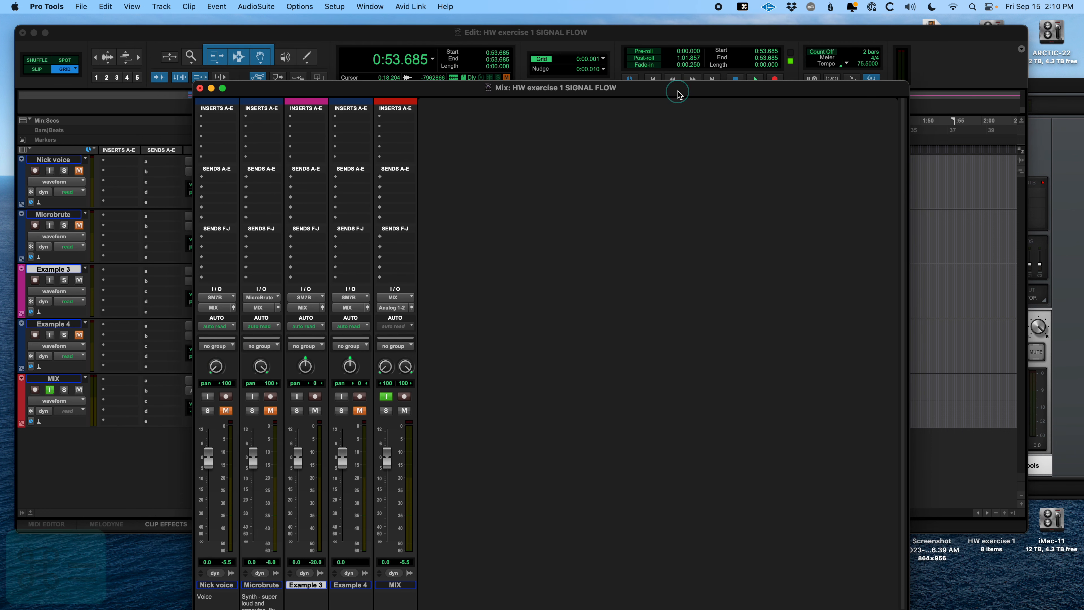
{"action": "left_click", "coordinate": [370, 7]}
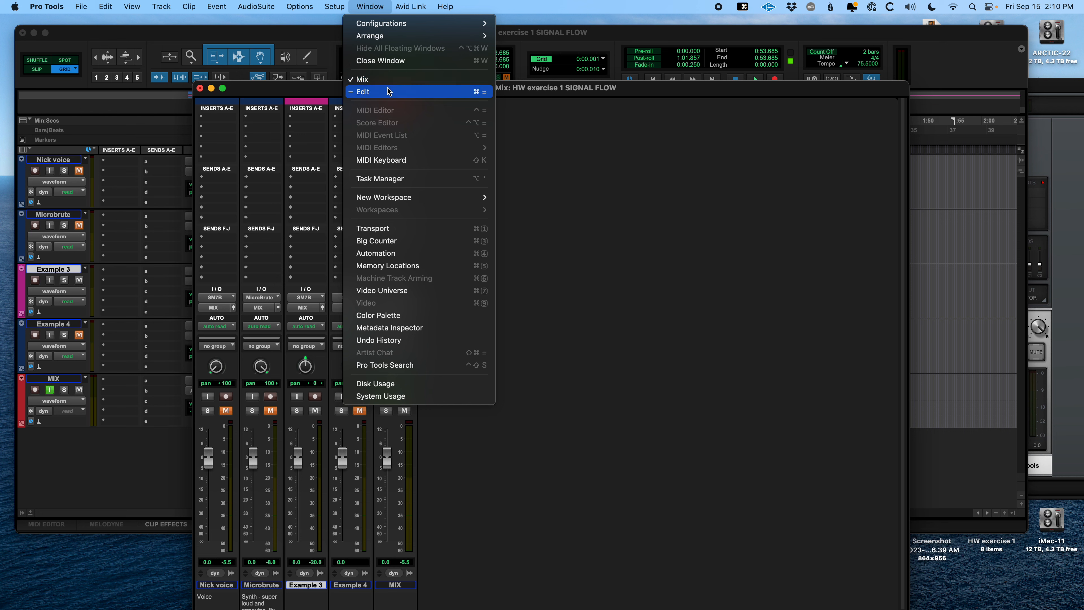
{"action": "left_click", "coordinate": [665, 88]}
{"action": "left_click_drag", "start_coordinate": [666, 87], "coordinate": [658, 32]}
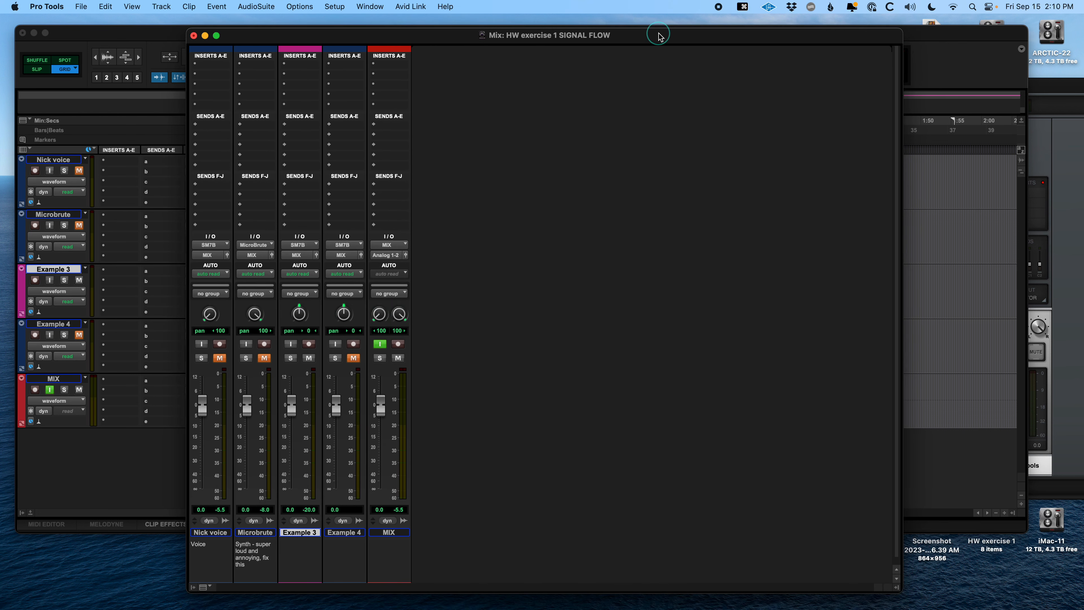
{"action": "key", "text": "super+equal"}
{"action": "key", "text": "super+equal"}
- Rename the Example 3 track as Pink noise and save the session
{"action": "left_click", "coordinate": [259, 555]}
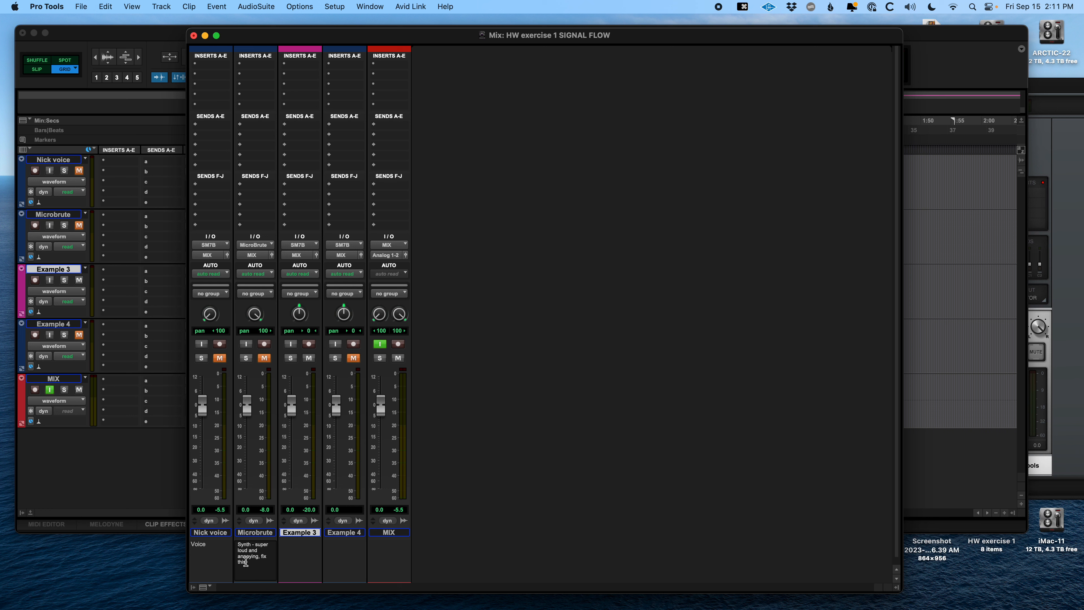
{"action": "left_click", "coordinate": [524, 344]}
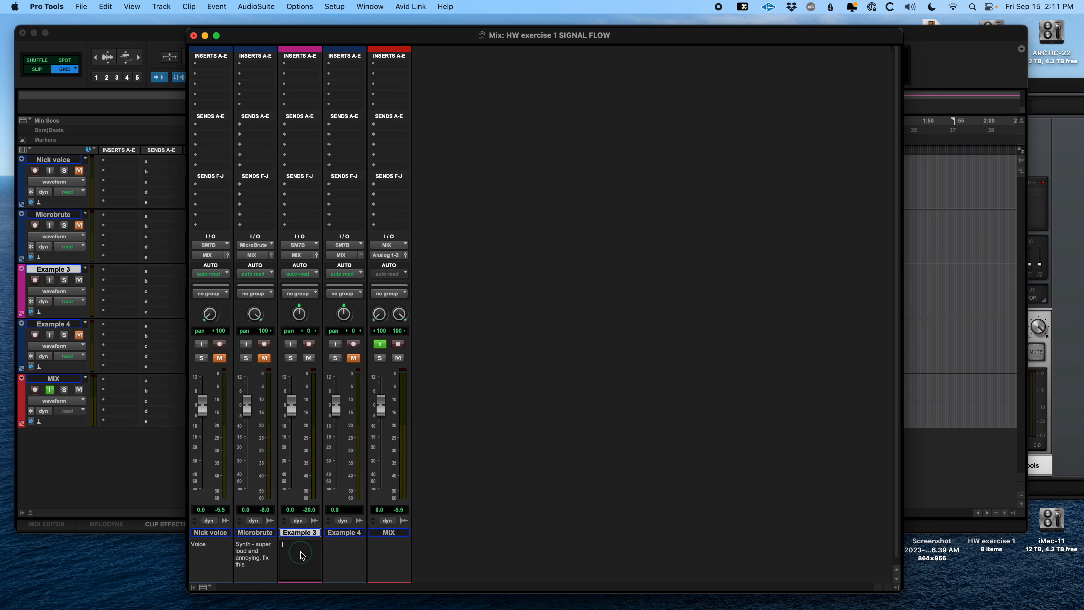
{"action": "double_click", "coordinate": [301, 533]}
{"action": "type", "text": "{"}
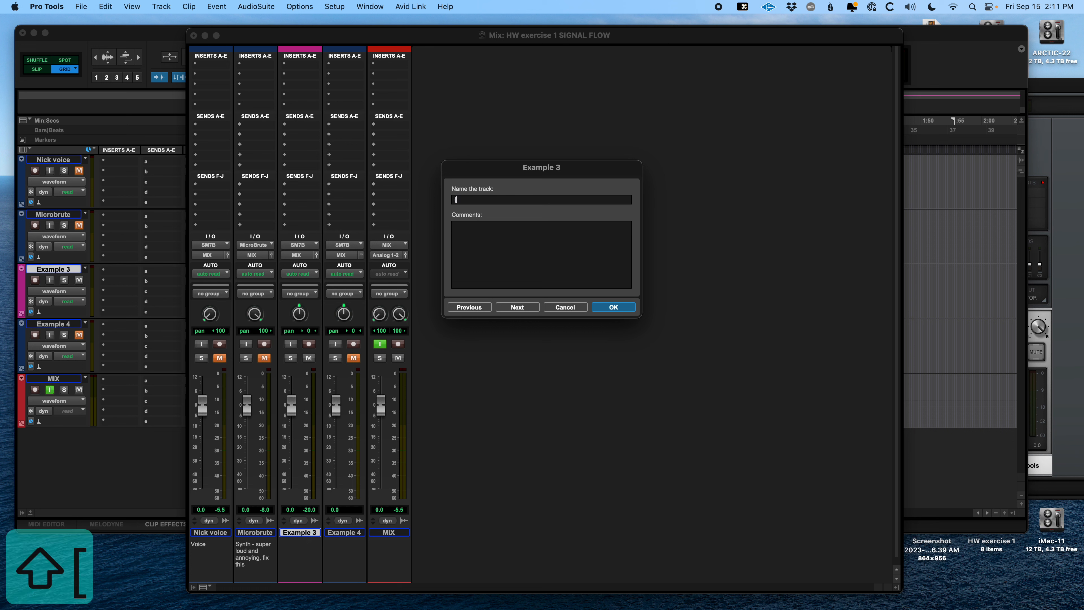
{"action": "key", "text": "BackSpace"}
{"action": "key", "text": "BackSpace"}
{"action": "type", "text": "Pin"}
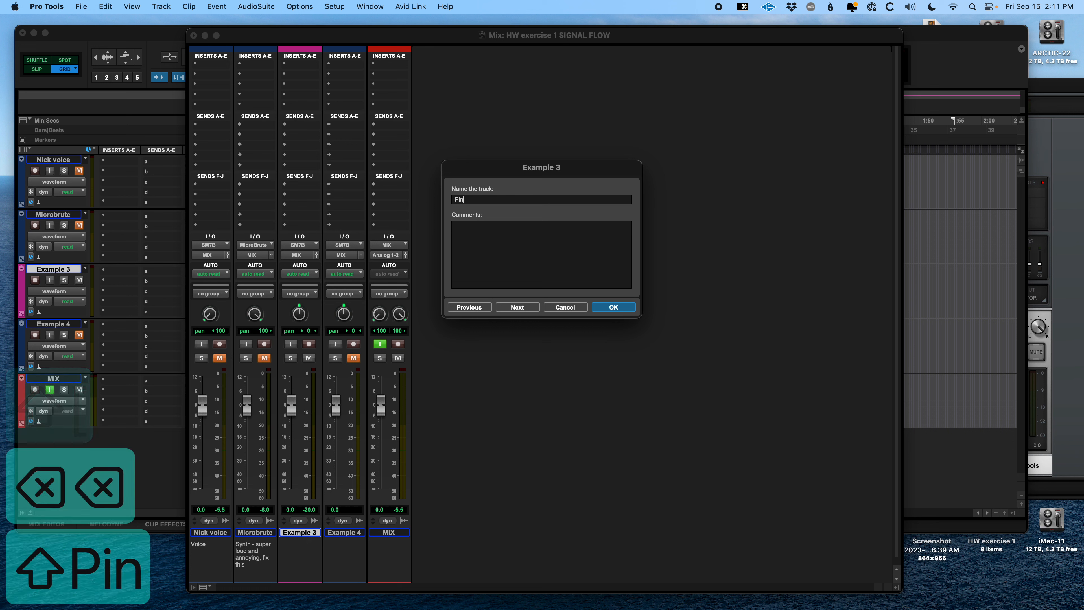
{"action": "type", "text": "k noise"}
{"action": "key", "text": "Return"}
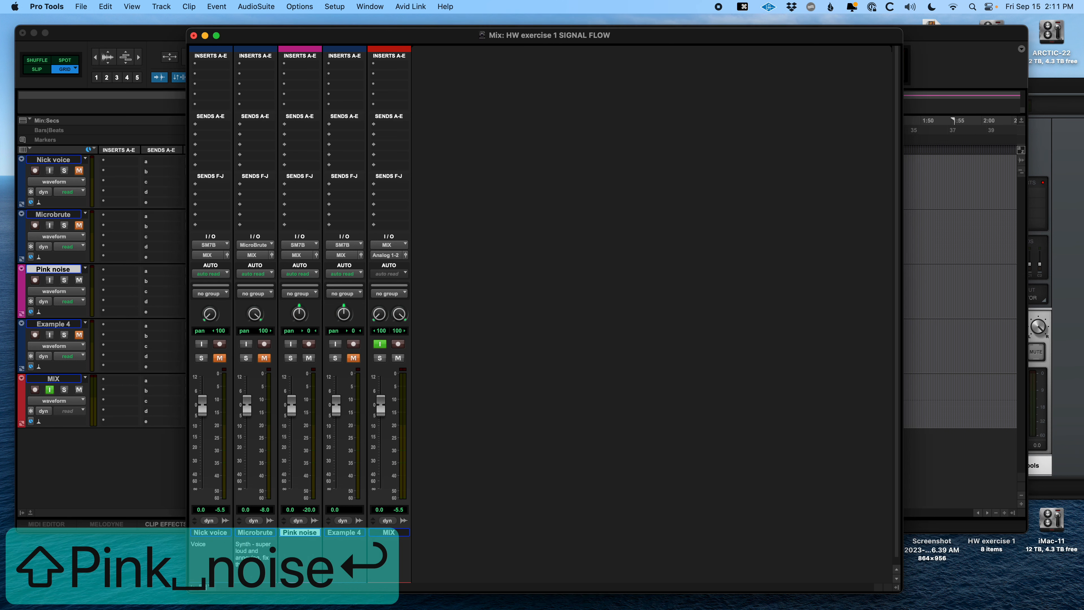
{"action": "key", "text": "super+s"}
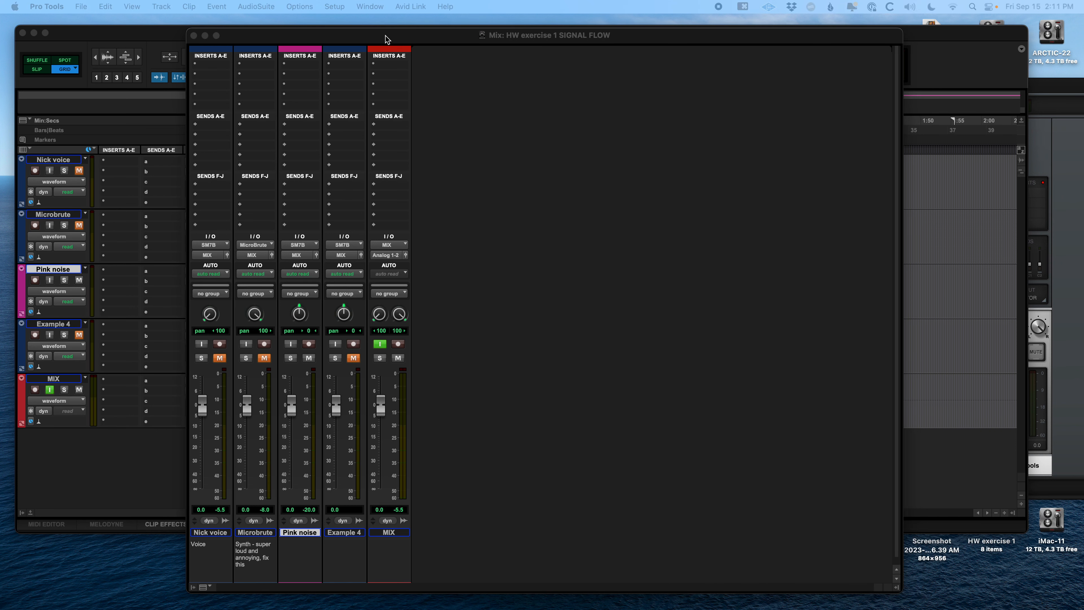
- Rename the stereo bus 1-2 as LOW NOISE in the I/O Setup bus list
{"action": "left_click_drag", "start_coordinate": [385, 38], "coordinate": [402, 34]}
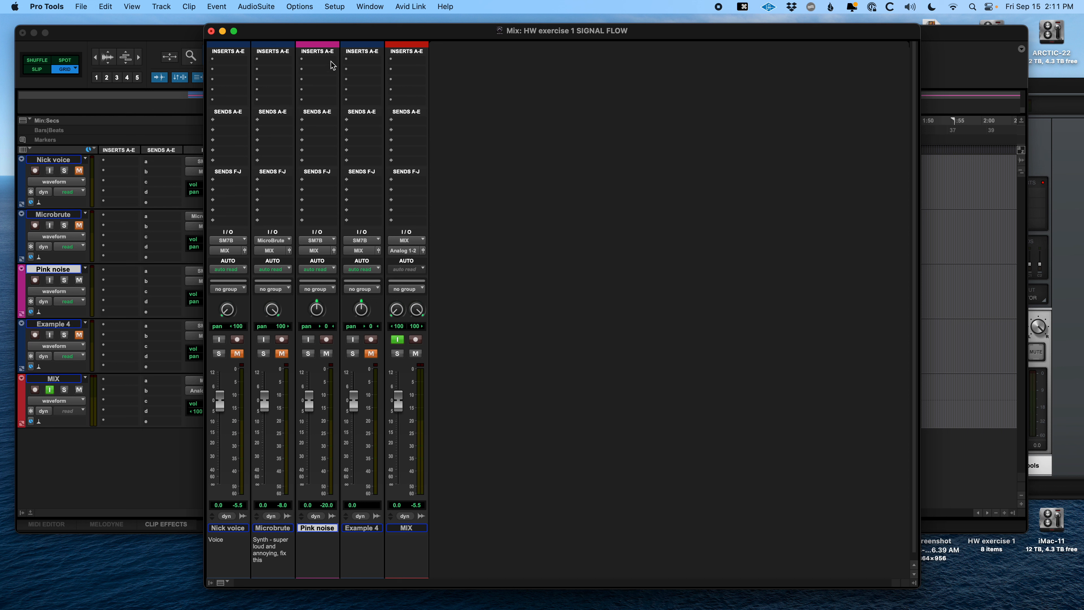
{"action": "left_click", "coordinate": [334, 6]}
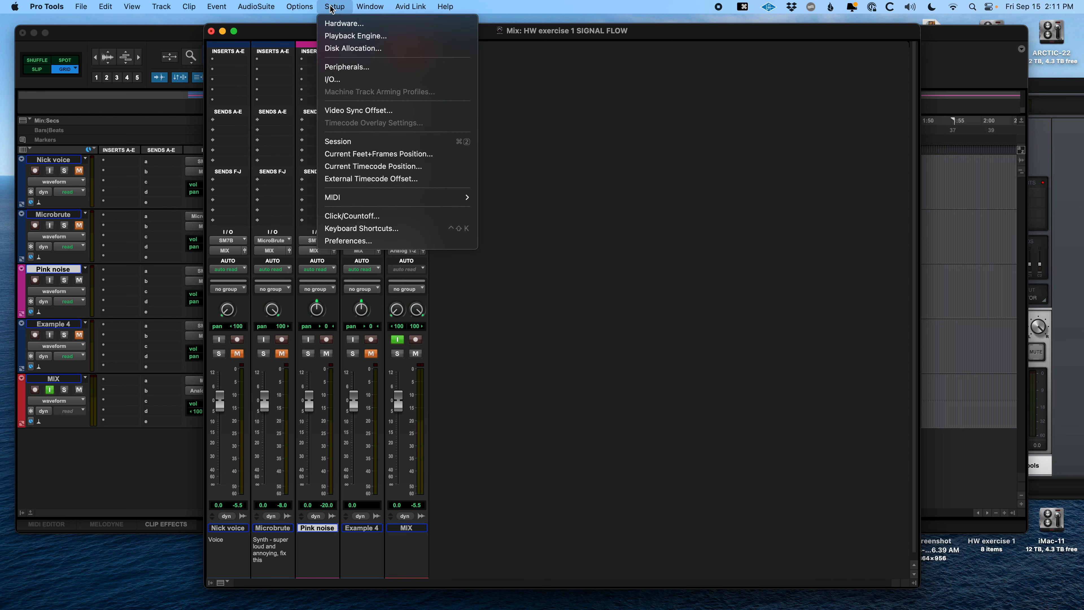
{"action": "left_click", "coordinate": [333, 80]}
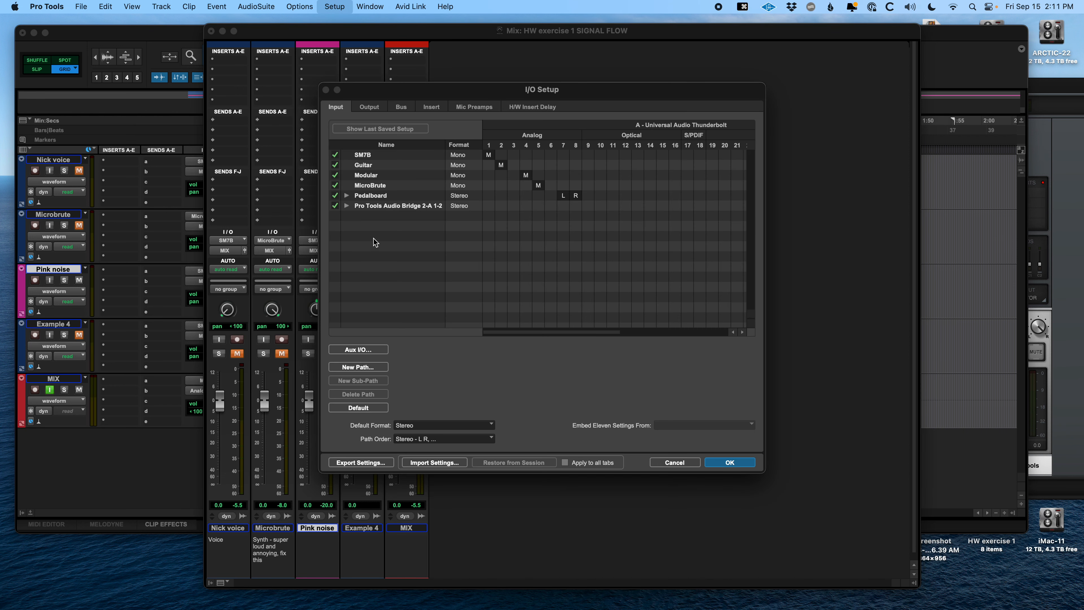
{"action": "left_click", "coordinate": [401, 108]}
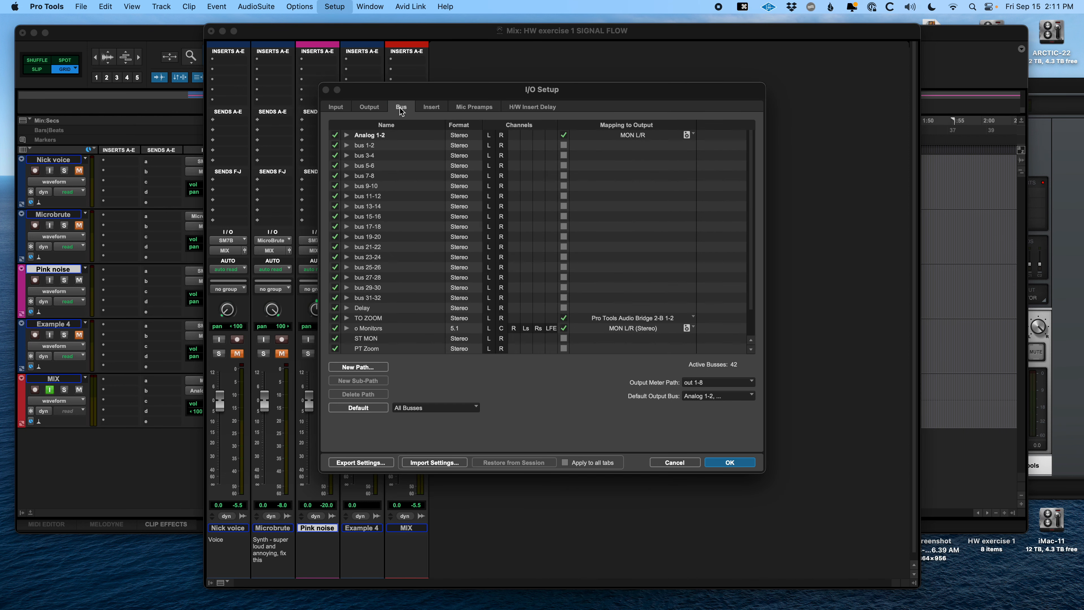
{"action": "scroll", "coordinate": [376, 252], "scroll_direction": "down", "scroll_amount": 3}
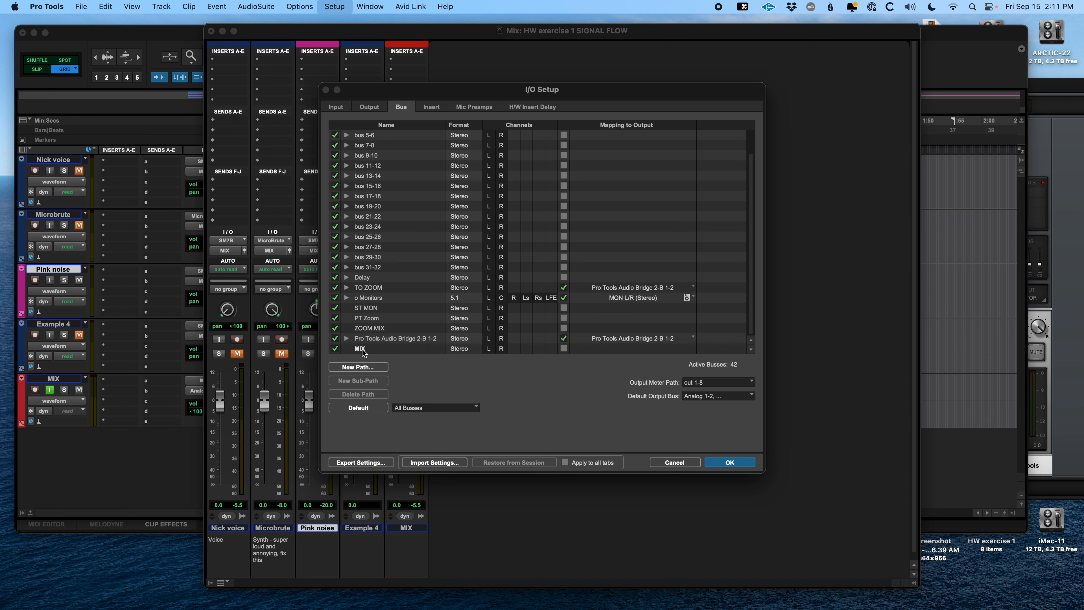
{"action": "scroll", "coordinate": [402, 256], "scroll_direction": "up", "scroll_amount": 3}
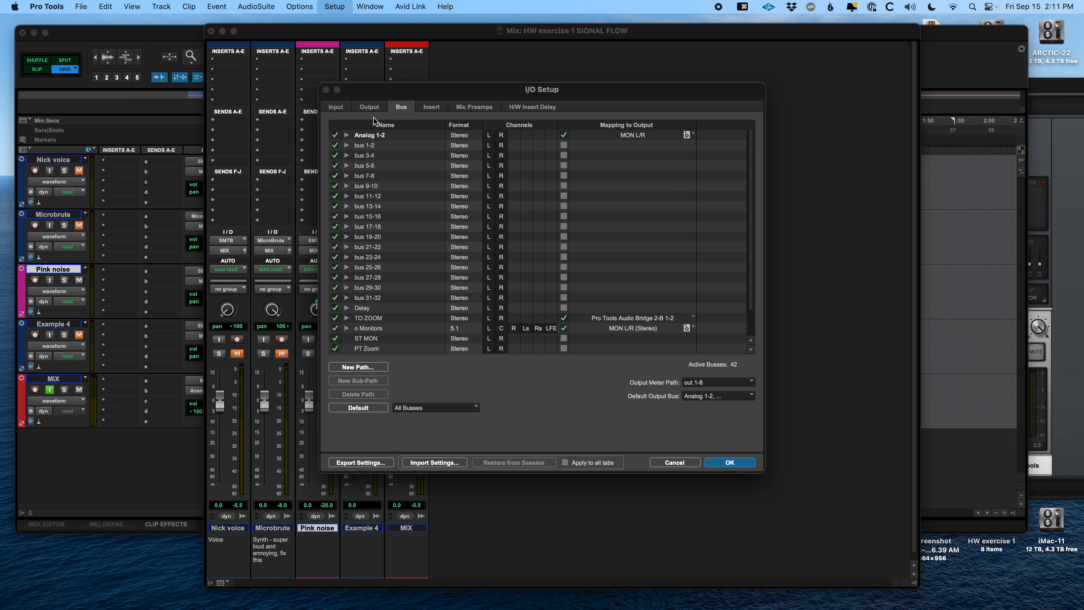
{"action": "double_click", "coordinate": [374, 147]}
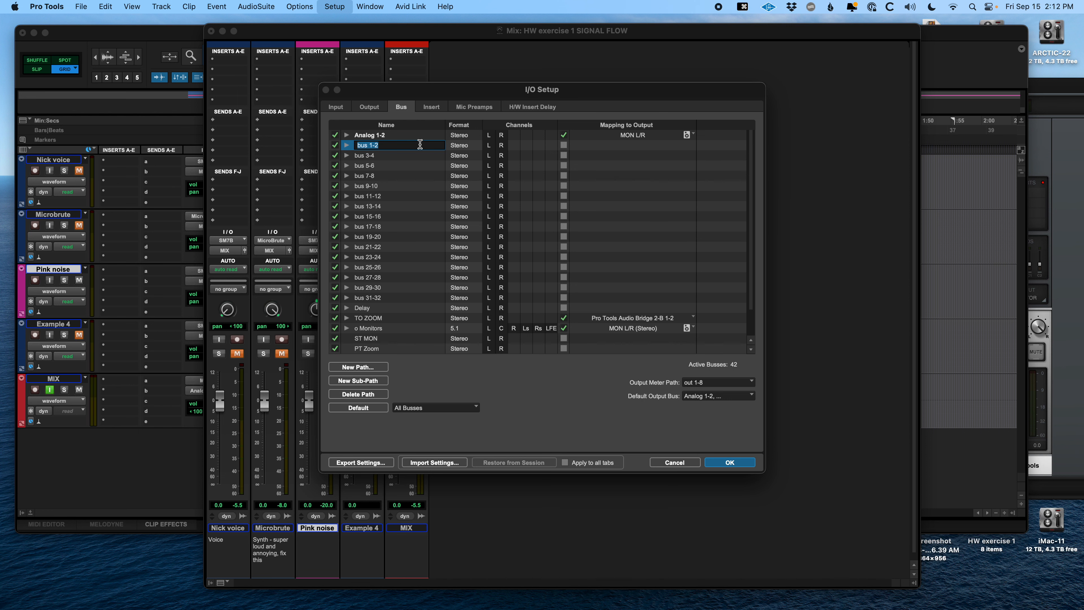
{"action": "type", "text": "LOW NOISE"}
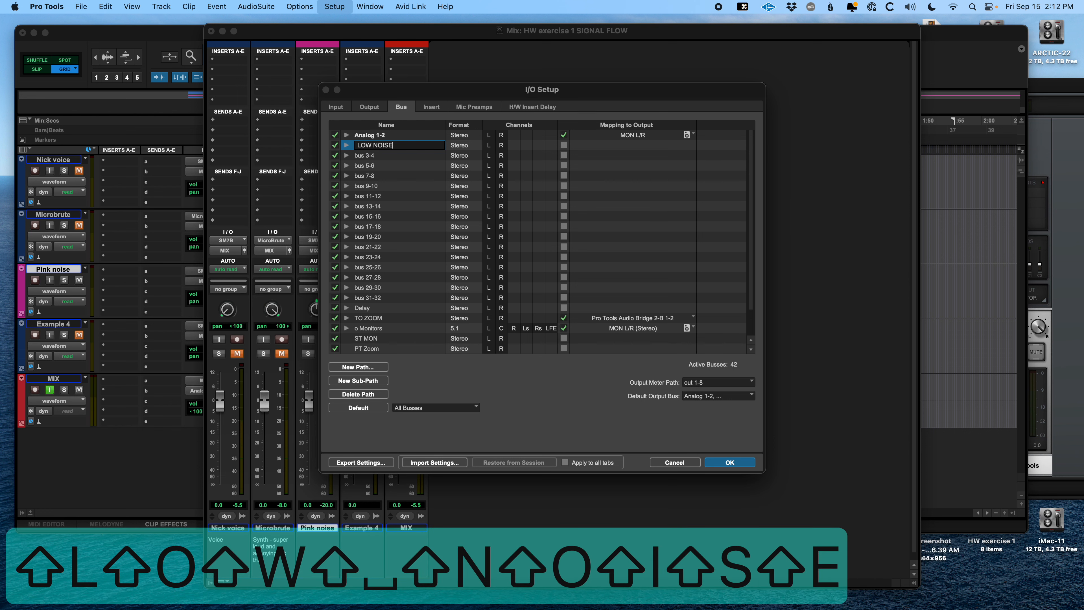
{"action": "key", "text": "Return"}
- Rename bus 3-4 as HIGH NOISE and bus 5-6 as REVERB, and apply the I/O Setup
{"action": "double_click", "coordinate": [367, 156]}
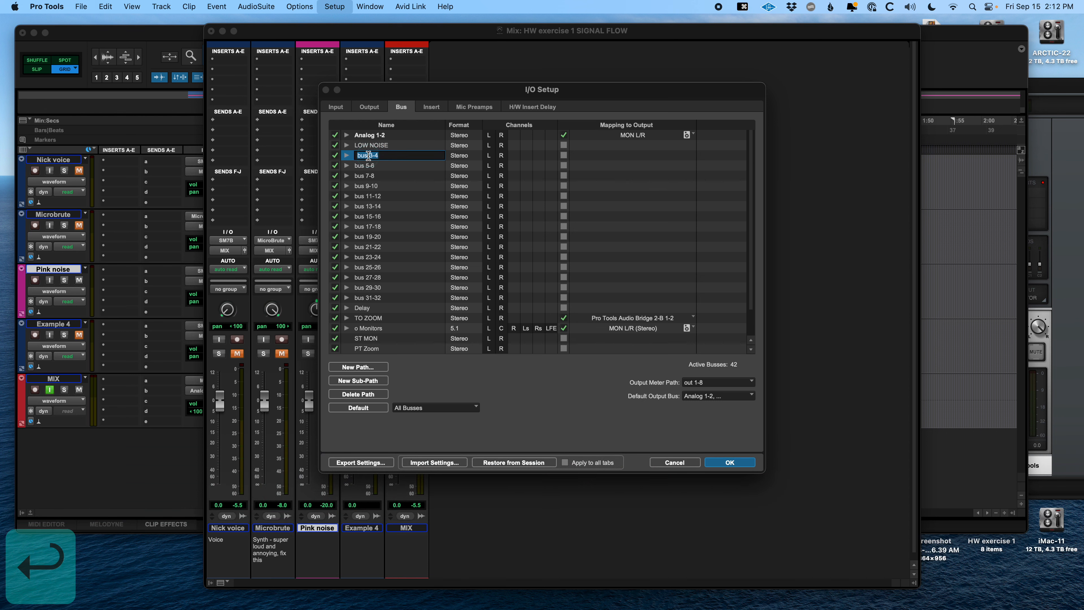
{"action": "type", "text": "HIGH"}
{"action": "type", "text": "NOISE"}
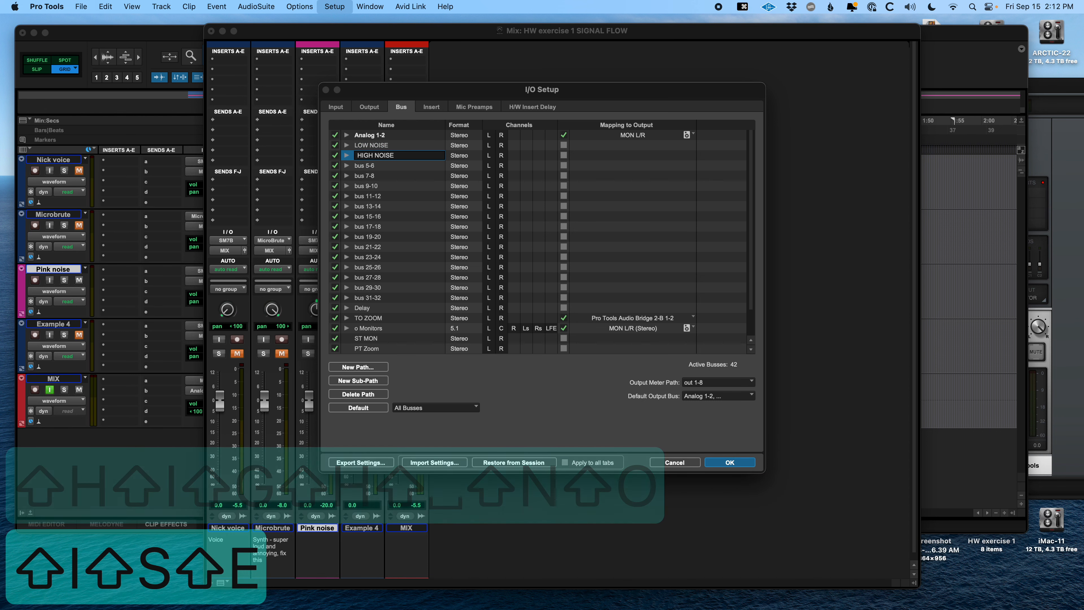
{"action": "key", "text": "Return"}
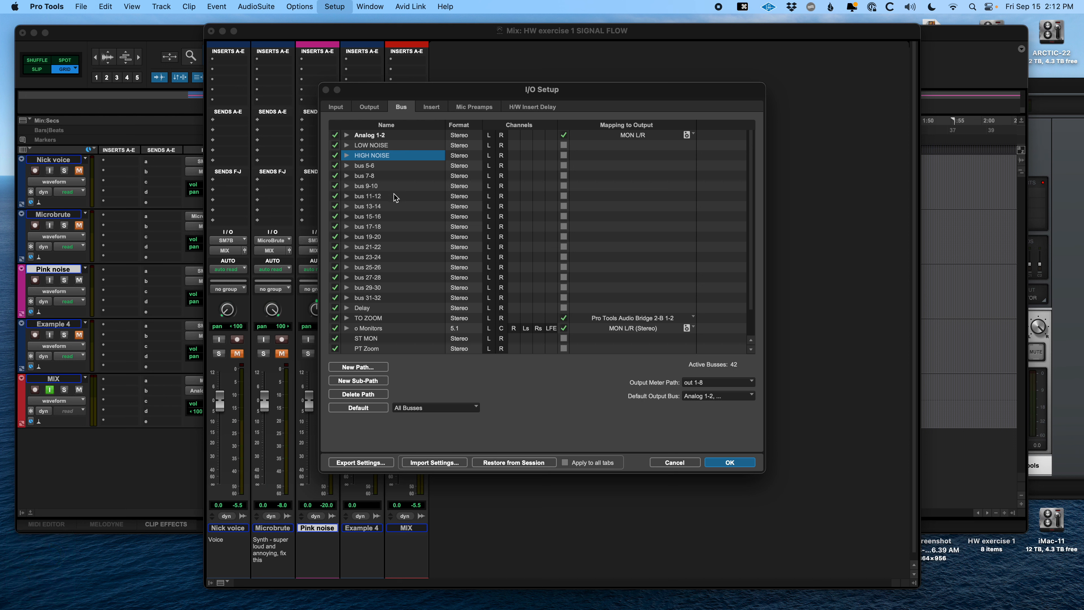
{"action": "double_click", "coordinate": [369, 167]}
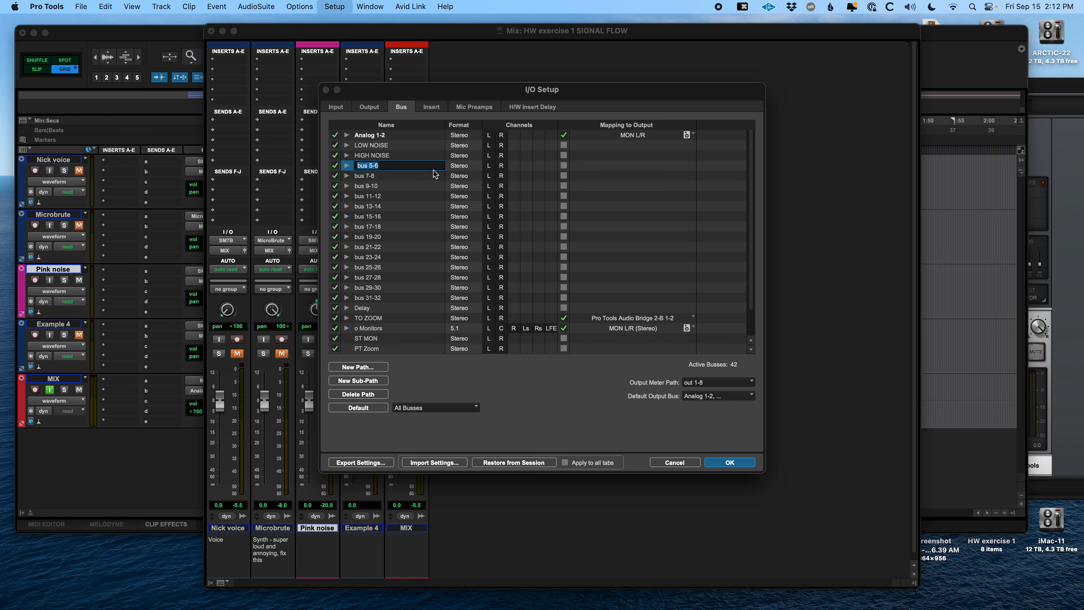
{"action": "type", "text": "REVERB"}
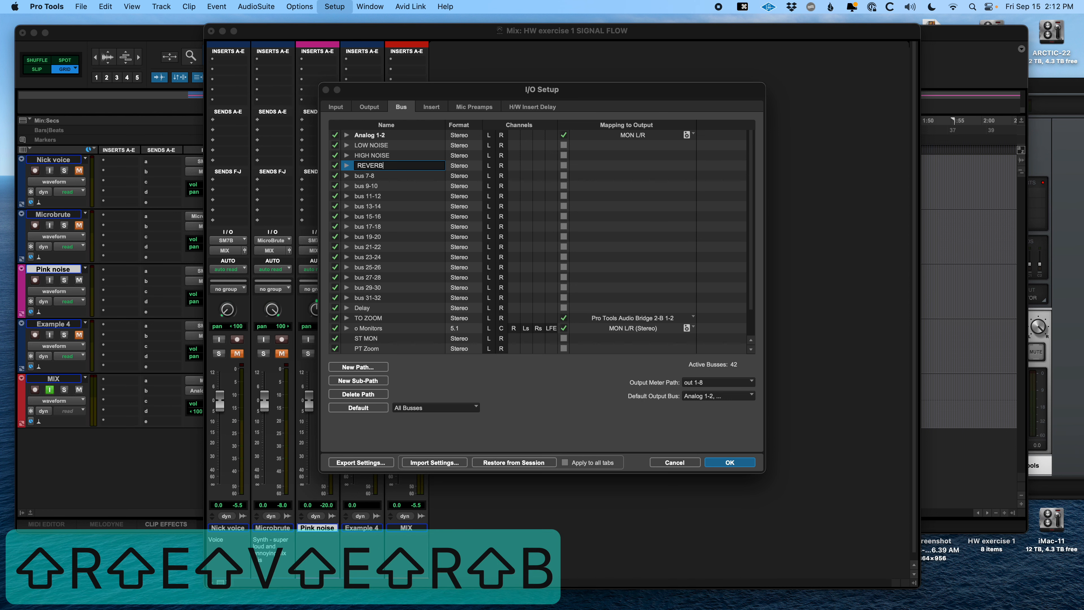
{"action": "key", "text": "Return"}
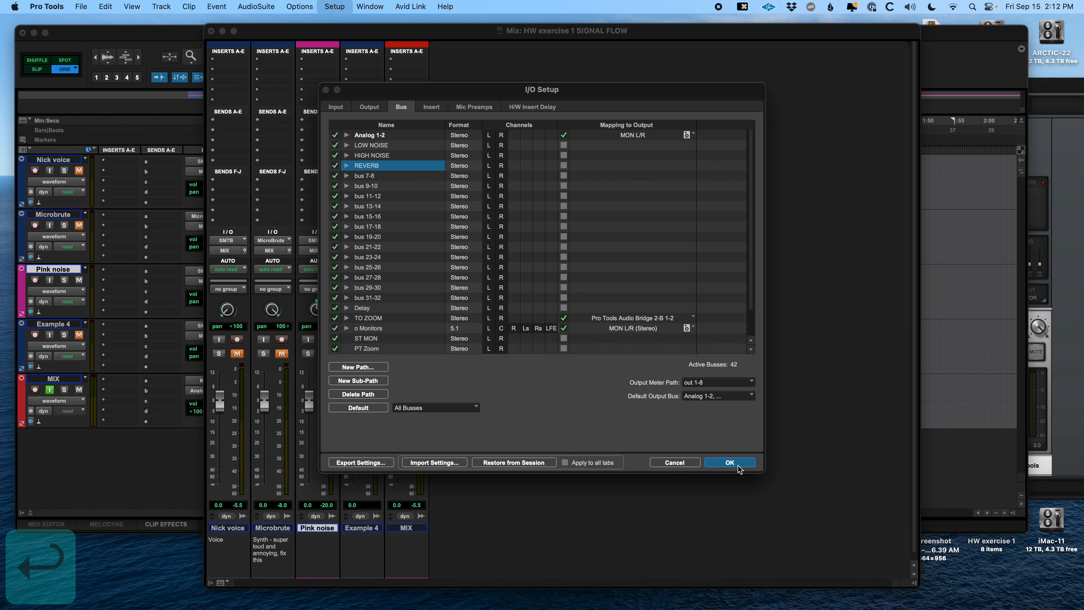
{"action": "left_click", "coordinate": [729, 463]}
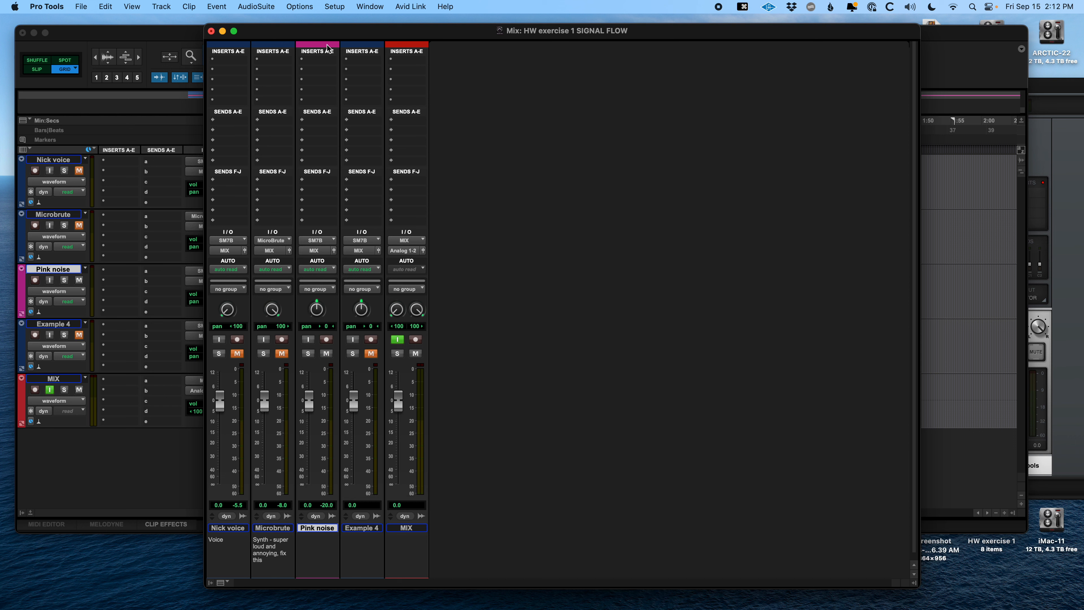
- Create two new mono audio tracks named FILTERED NOISE
{"action": "key", "text": "super+shift+n"}
{"action": "type", "text": "2"}
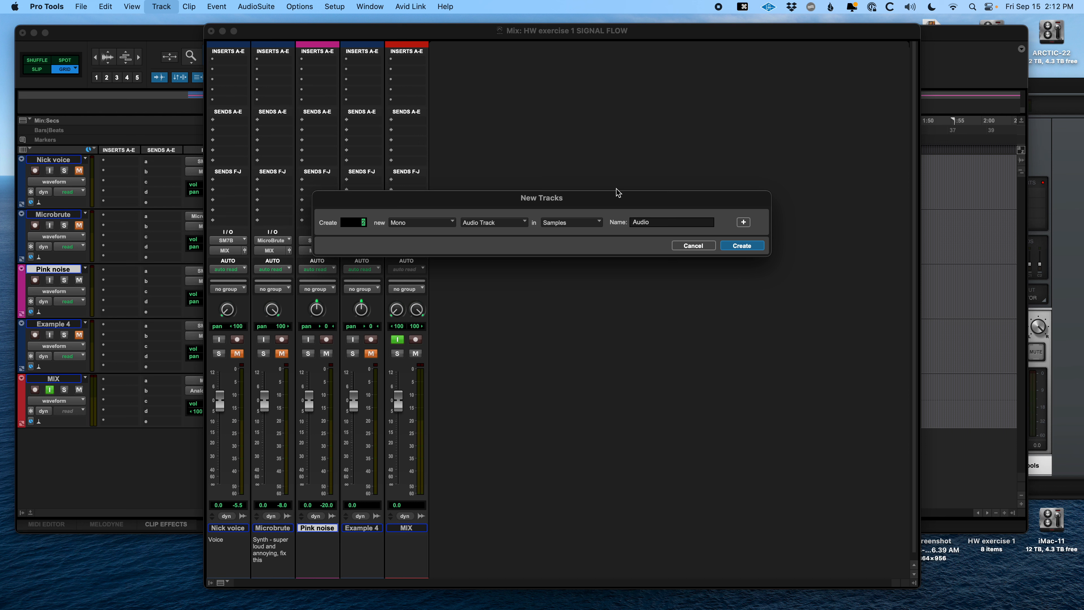
{"action": "key", "text": "Tab"}
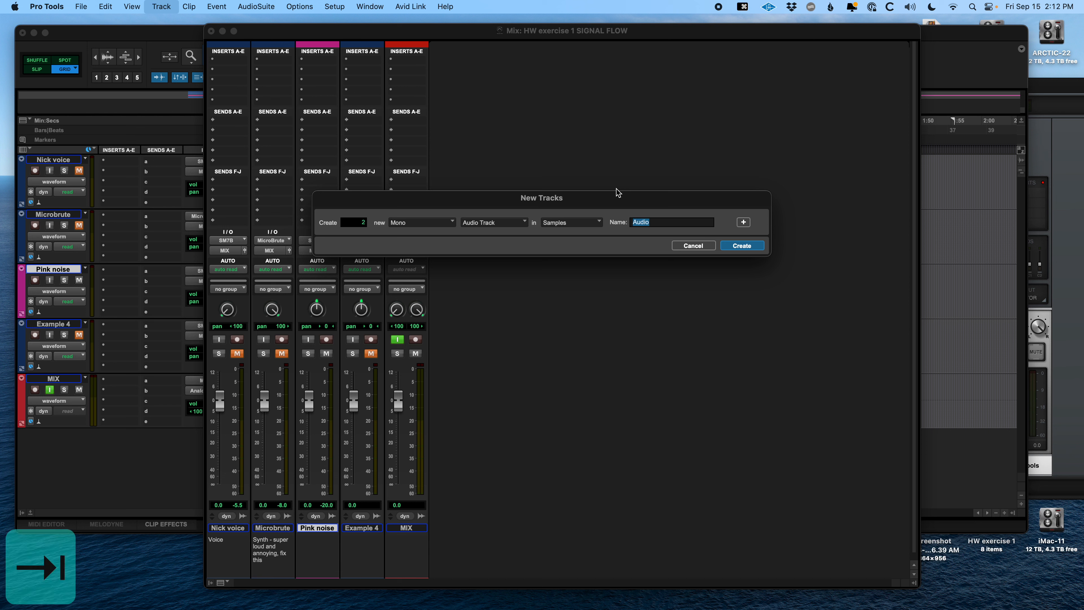
{"action": "type", "text": "FILTER"}
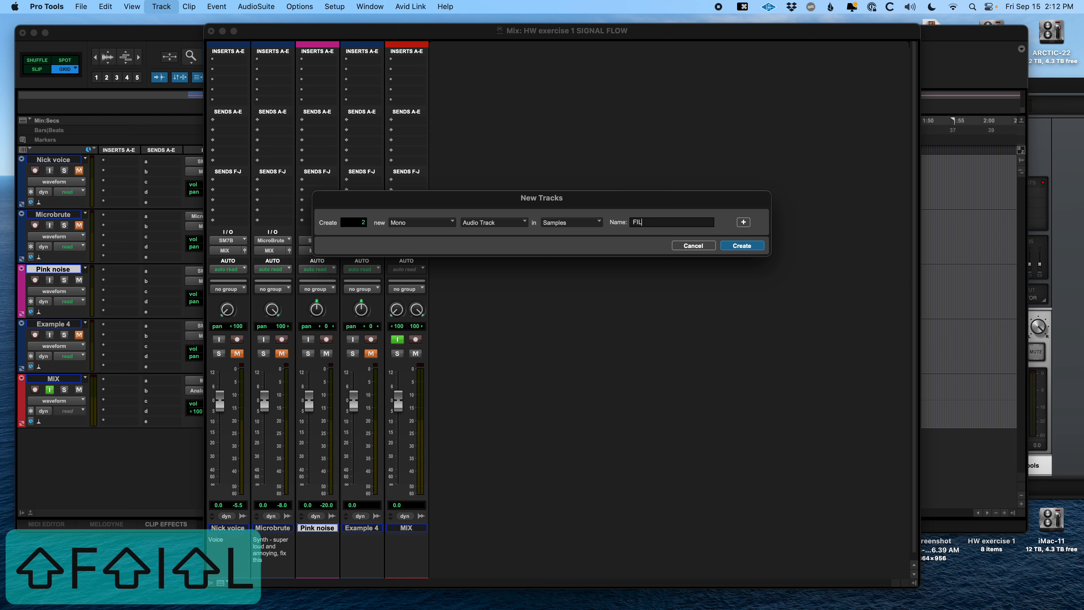
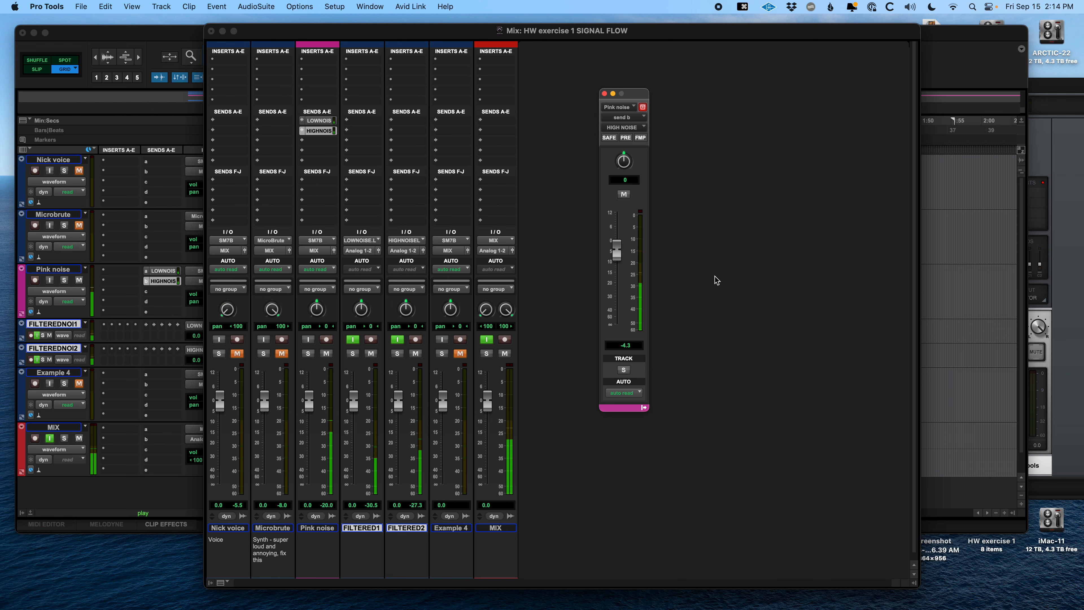
- Stop playback and mute the LOW NOISE and HIGH NOISE sends on the Pink noise track
{"action": "key", "text": "space"}
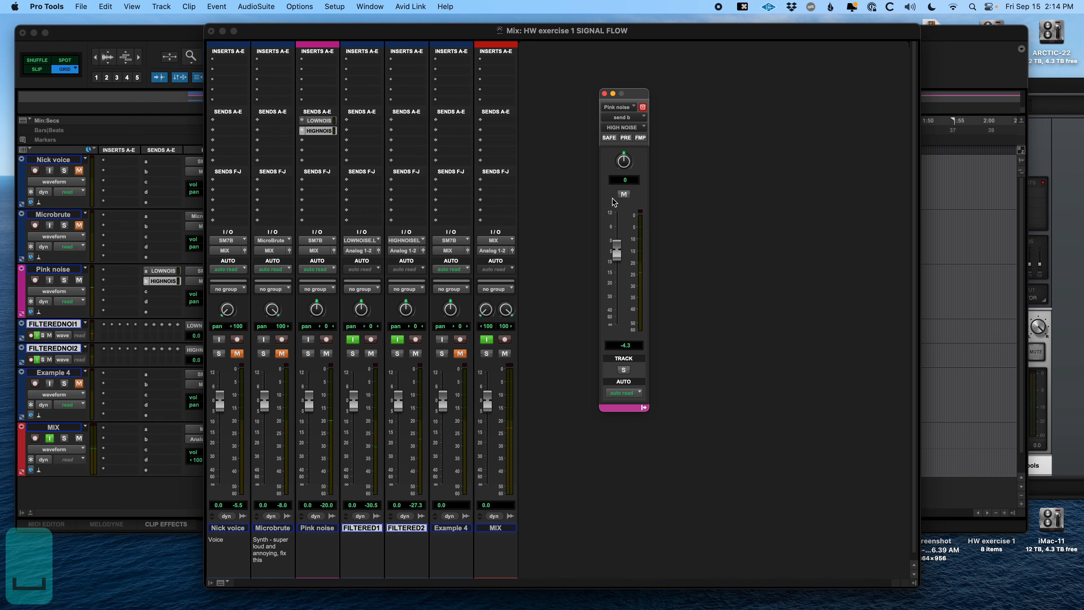
{"action": "left_click_drag", "start_coordinate": [393, 31], "coordinate": [441, 52]}
{"action": "left_click", "coordinate": [367, 138], "text": "super"}
{"action": "left_click", "coordinate": [367, 148], "text": "super"}
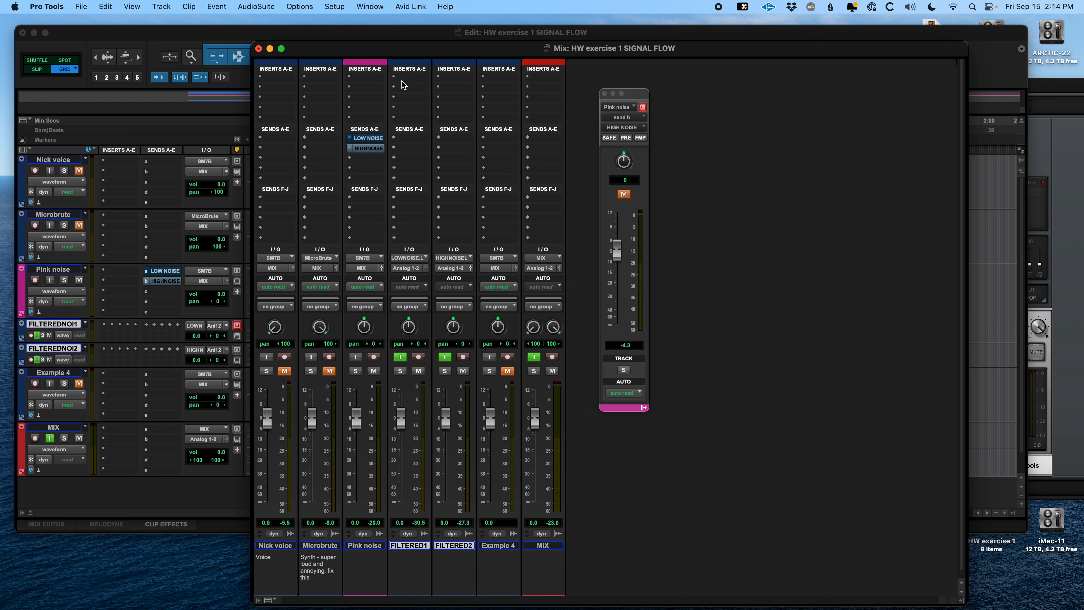
- Insert FabFilter Pro-Q 3 in the first insert slot of both FILTERED NOISE tracks
{"action": "left_click", "coordinate": [406, 52]}
{"action": "left_click_drag", "start_coordinate": [406, 52], "coordinate": [411, 50]}
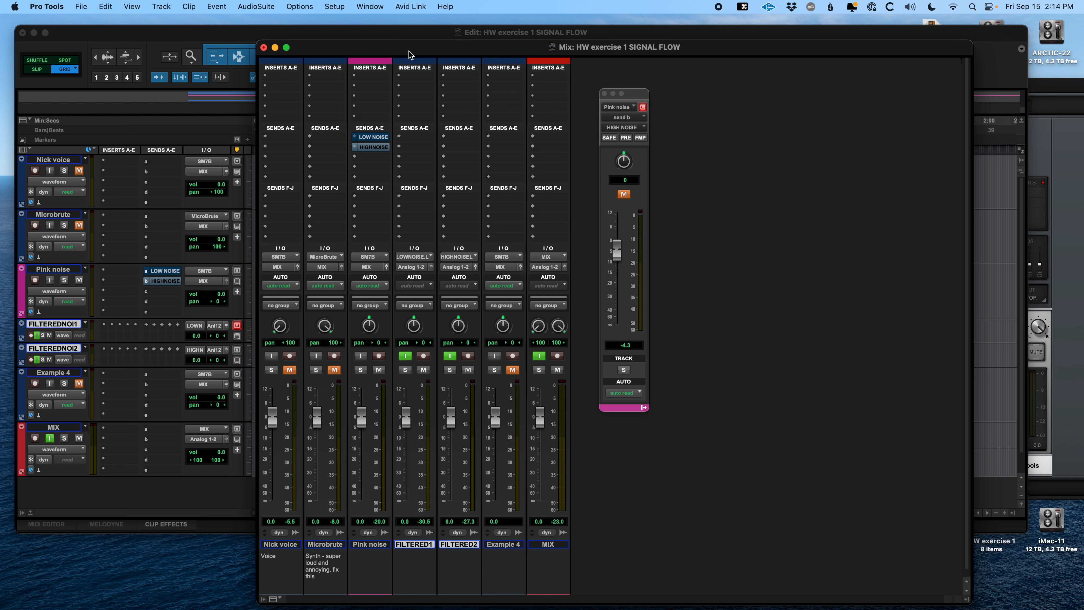
{"action": "left_click", "coordinate": [399, 76]}
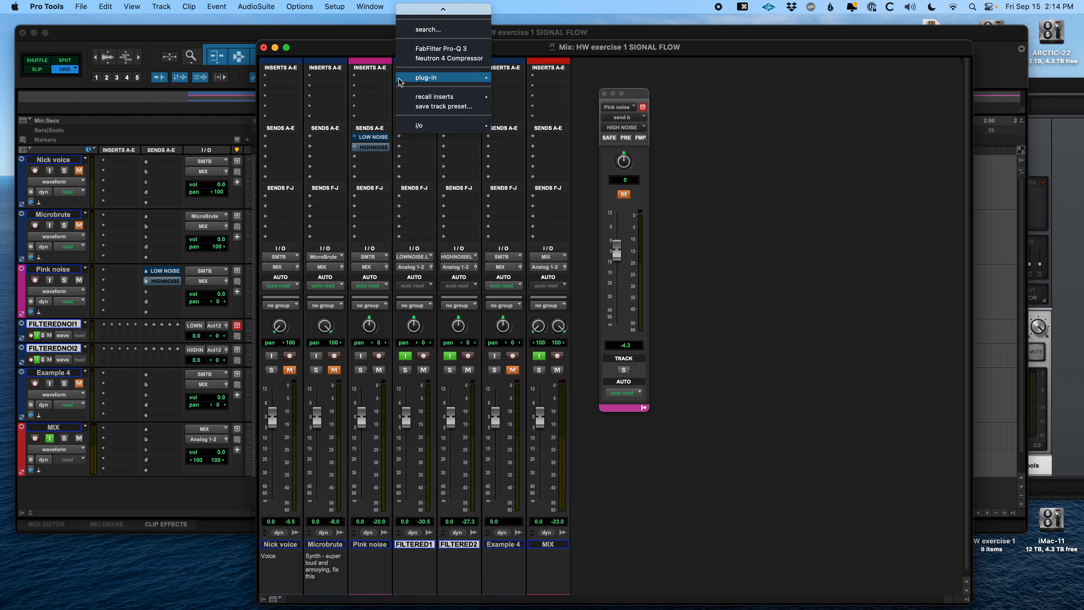
{"action": "mouse_move", "coordinate": [419, 83]}
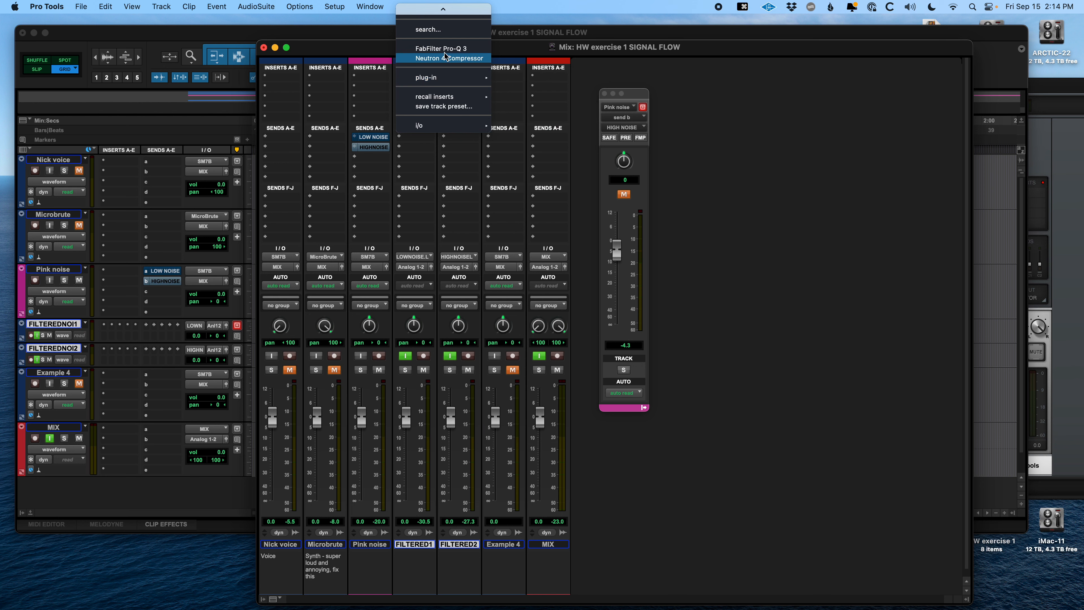
{"action": "left_click", "coordinate": [451, 50]}
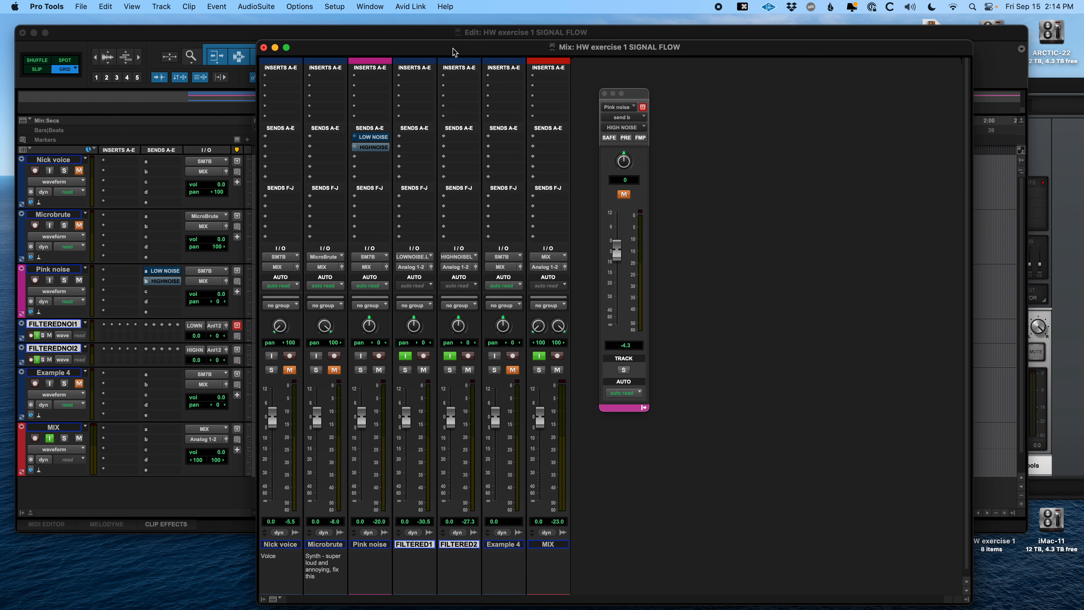
{"action": "left_click", "coordinate": [444, 77]}
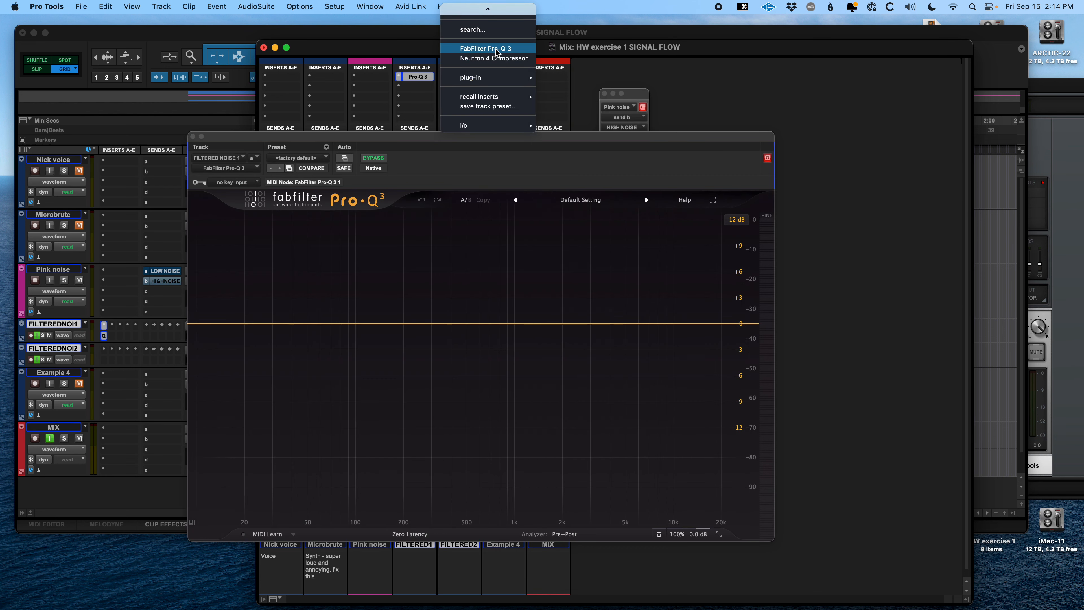
{"action": "left_click", "coordinate": [478, 48]}
- Mute the FILTERED NOISE 2 track and open the Pro-Q 3 of FILTERED NOISE 1 during playback, clear of the faders
{"action": "left_click_drag", "start_coordinate": [381, 136], "coordinate": [719, 94]}
{"action": "left_click", "coordinate": [468, 370]}
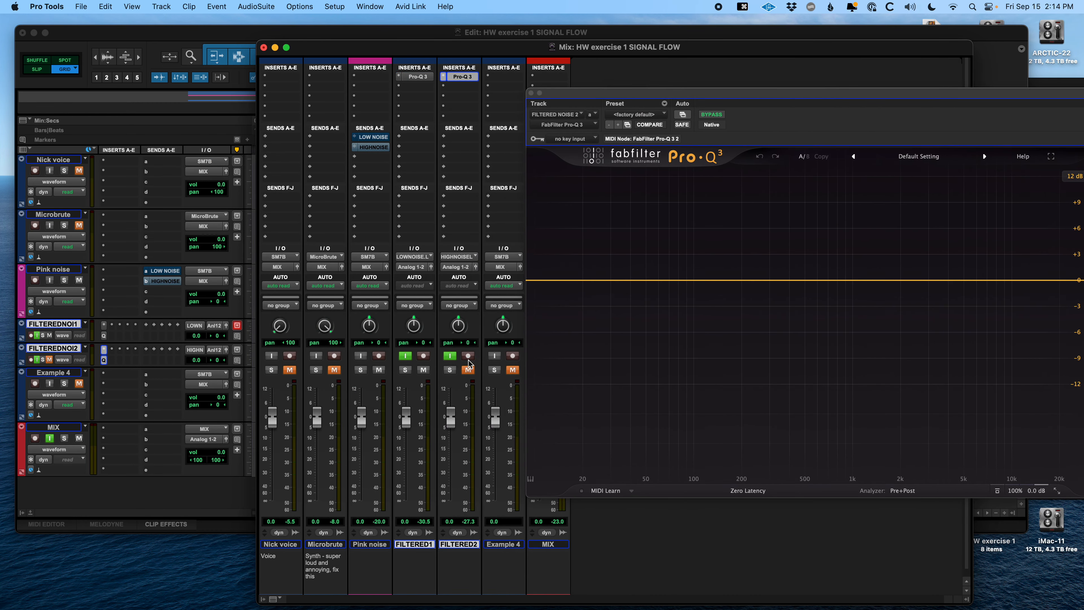
{"action": "left_click", "coordinate": [418, 77]}
{"action": "key", "text": "space"}
{"action": "left_click_drag", "start_coordinate": [631, 93], "coordinate": [327, 198]}
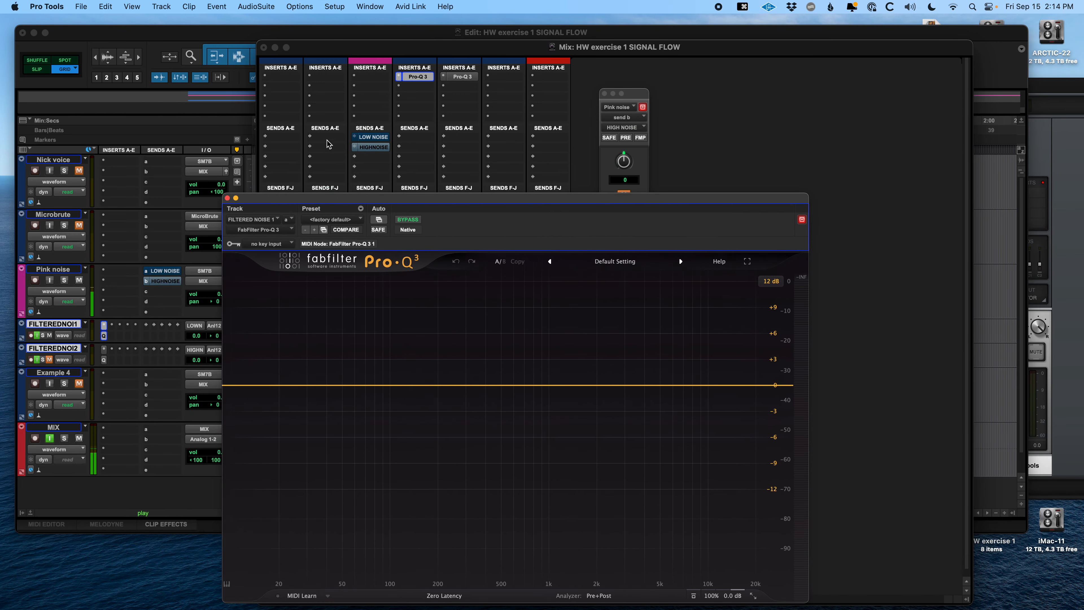
{"action": "left_click_drag", "start_coordinate": [420, 205], "coordinate": [726, 171]}
- Pull the Pink noise fader fully down and set its LOW NOISE send to pre-fader
{"action": "left_click_drag", "start_coordinate": [361, 418], "coordinate": [362, 500]}
{"action": "left_click", "coordinate": [371, 138]}
{"action": "left_click", "coordinate": [625, 138]}
{"action": "key", "text": "space"}
- Add a 12 dB/oct High Cut band at about 2780 Hz in the FILTERED NOISE 1 Pro-Q 3 during playback, and close the plug-in
{"action": "left_click_drag", "start_coordinate": [725, 171], "coordinate": [521, 79]}
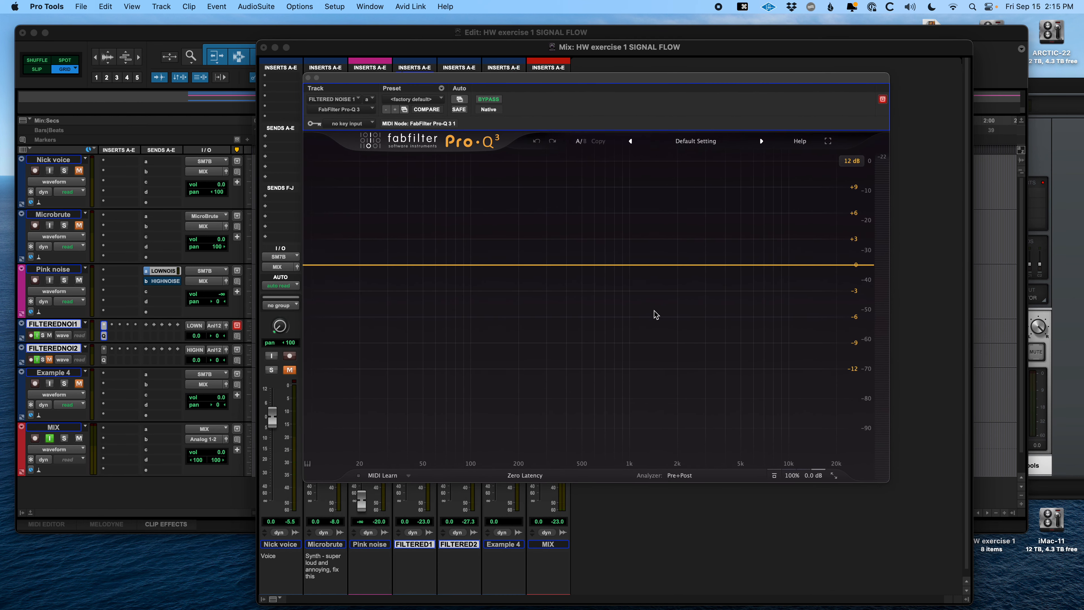
{"action": "key", "text": "space"}
{"action": "left_click", "coordinate": [815, 265]}
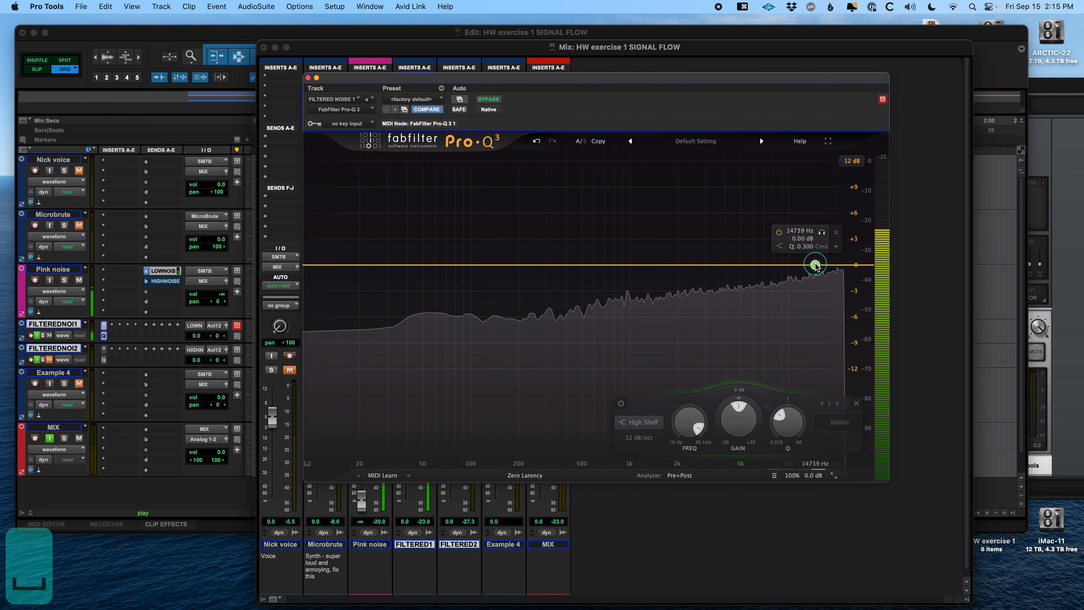
{"action": "left_click", "coordinate": [779, 246]}
{"action": "left_click", "coordinate": [797, 299]}
{"action": "left_click_drag", "start_coordinate": [815, 349], "coordinate": [700, 361]}
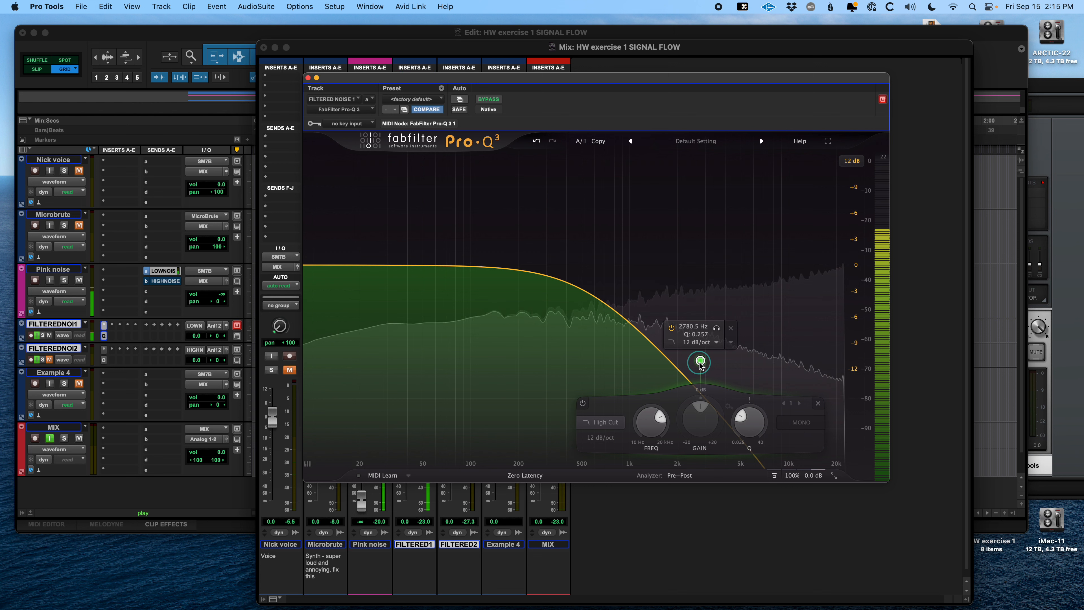
{"action": "key", "text": "space"}
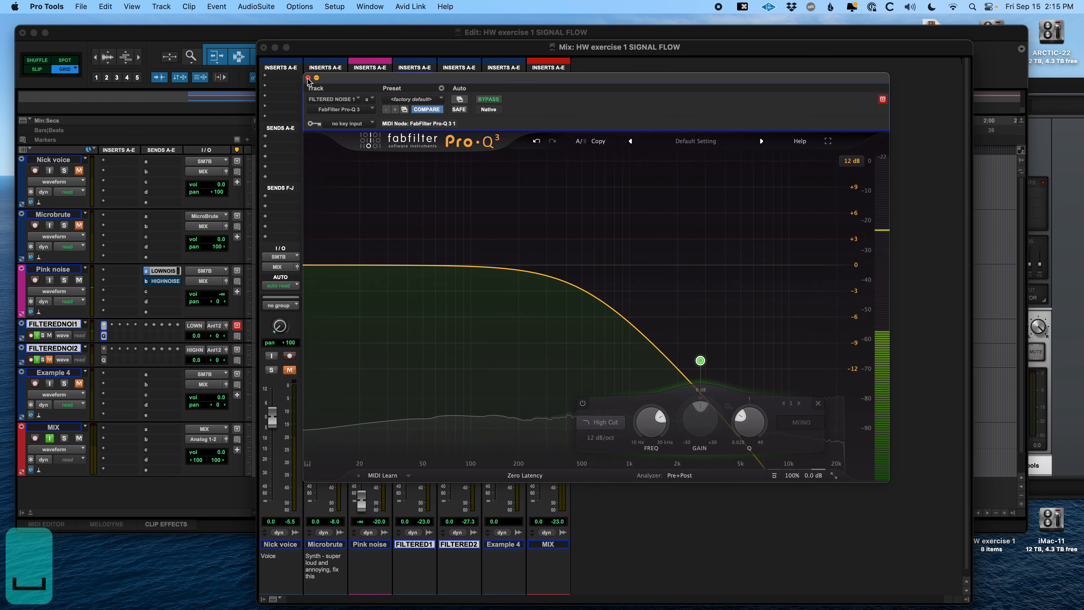
{"action": "left_click", "coordinate": [308, 78]}
- Open the Pro-Q 3 of FILTERED NOISE 2 during playback, add a 12 dB/oct Low Cut band, and move the plug-in clear of the mixer
{"action": "left_click", "coordinate": [460, 78]}
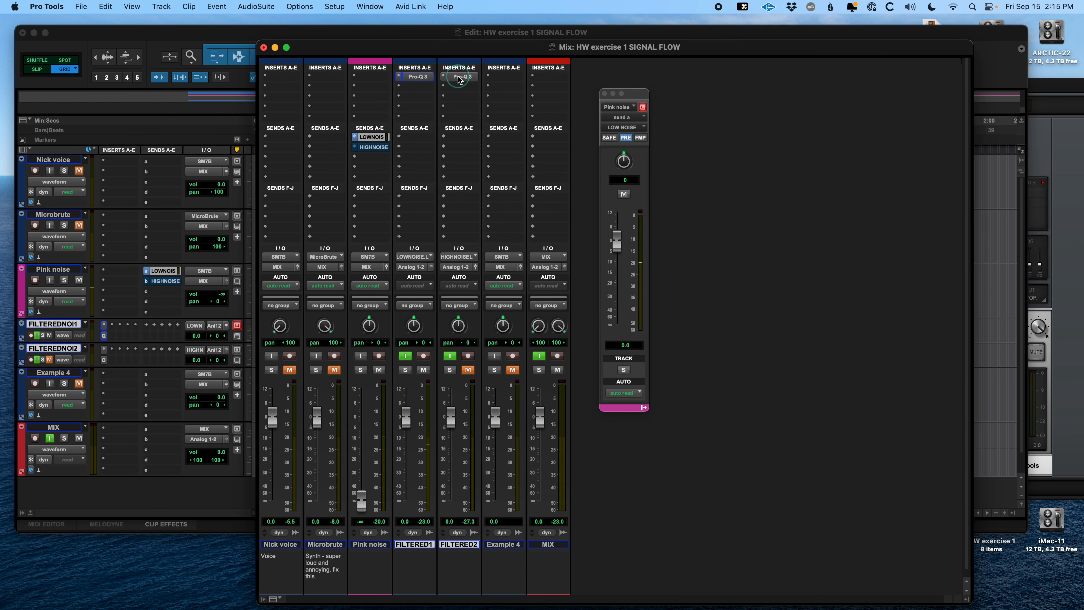
{"action": "key", "text": "space"}
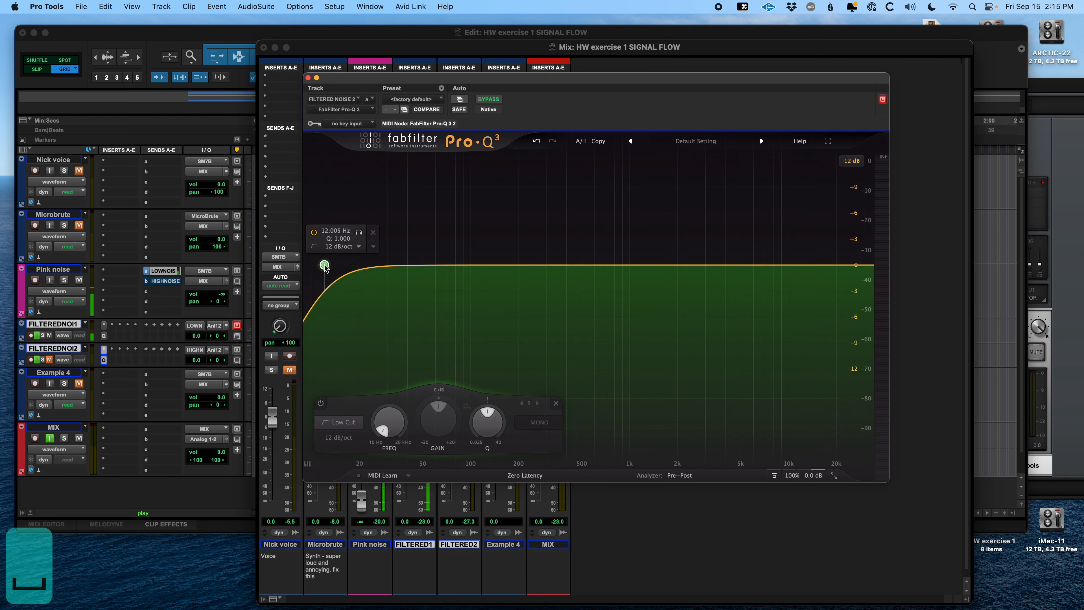
{"action": "left_click_drag", "start_coordinate": [457, 76], "coordinate": [363, 509]}
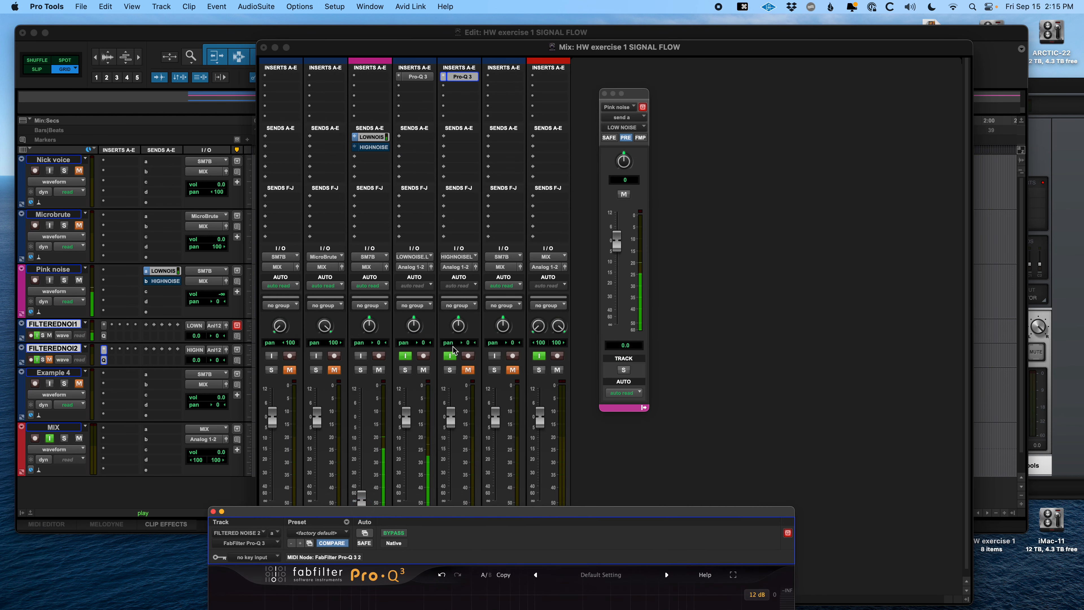
- Turn off input monitoring on FILTERED NOISE 1 and set the Pink noise track's HIGH NOISE send to pre-fader
{"action": "left_click", "coordinate": [406, 356]}
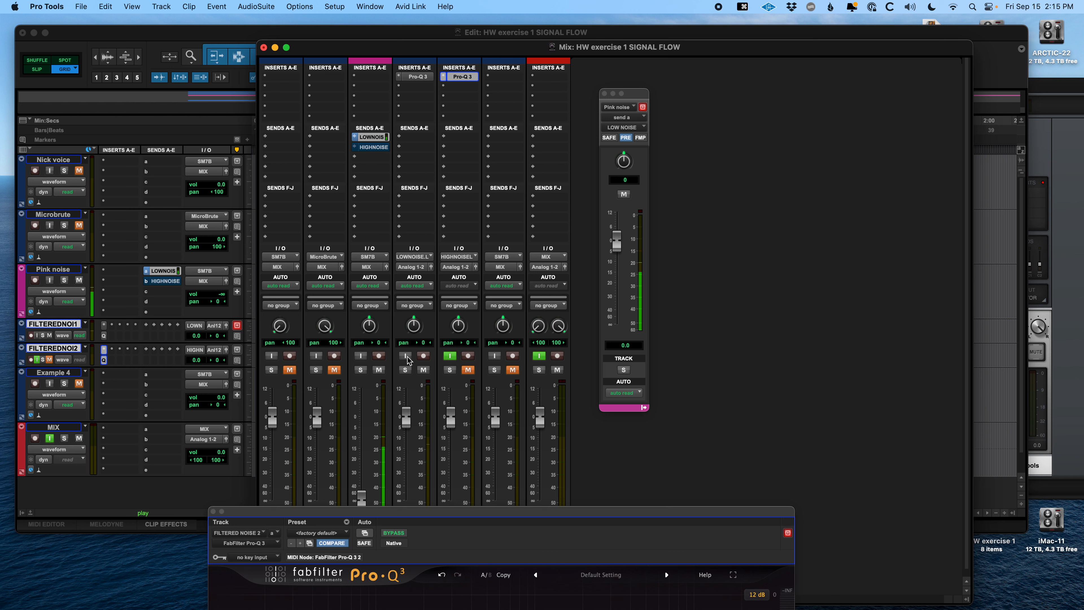
{"action": "left_click", "coordinate": [375, 147]}
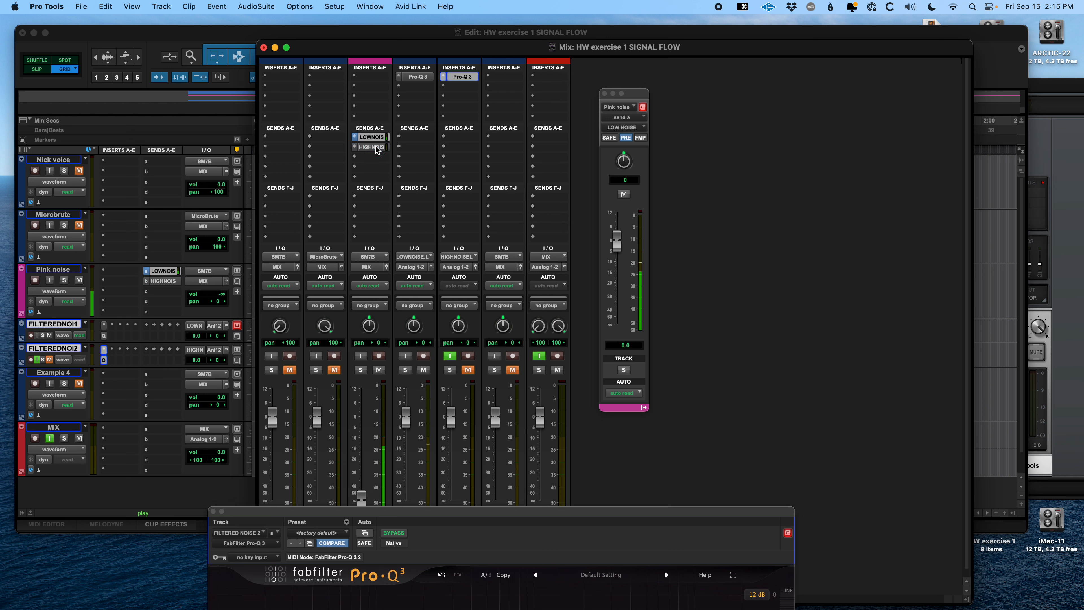
{"action": "right_click", "coordinate": [374, 148]}
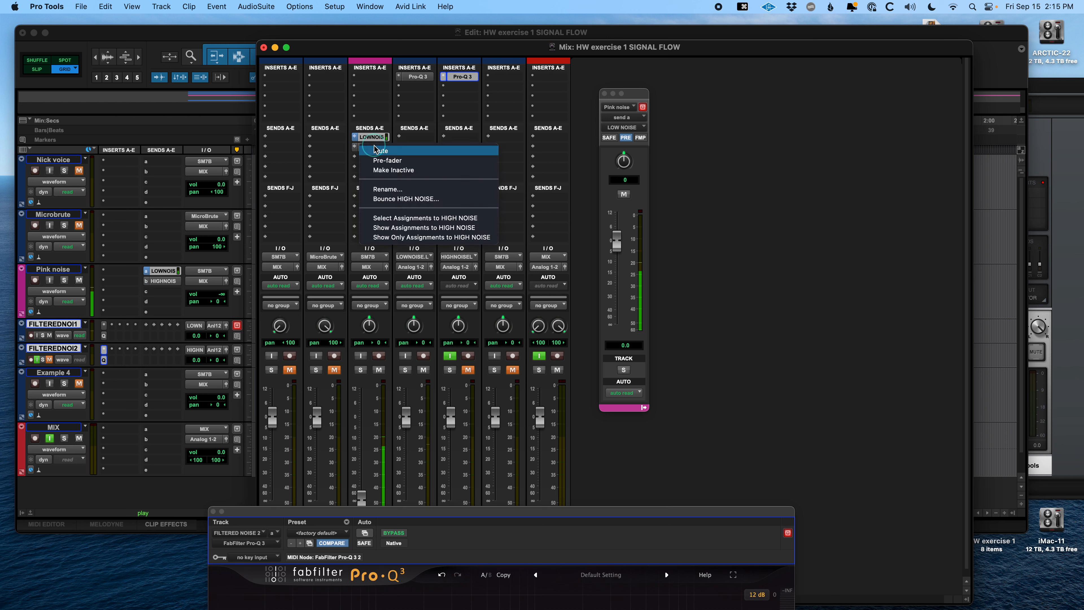
{"action": "left_click", "coordinate": [381, 160]}
{"action": "left_click", "coordinate": [375, 147]}
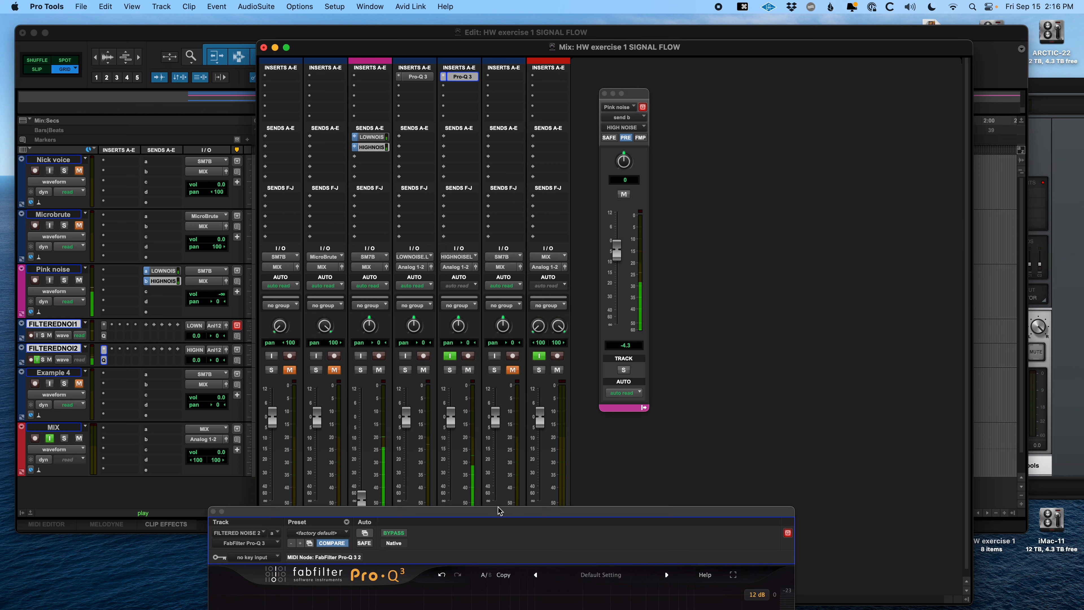
- Raise the Low Cut band of FILTERED NOISE 2 to about 560 Hz, stop playback, and bring up the Edit window
{"action": "left_click_drag", "start_coordinate": [501, 511], "coordinate": [643, 57]}
{"action": "left_click_drag", "start_coordinate": [374, 246], "coordinate": [639, 251]}
{"action": "key", "text": "space"}
{"action": "key", "text": "super+equal"}
{"action": "left_click_drag", "start_coordinate": [860, 58], "coordinate": [493, 353]}
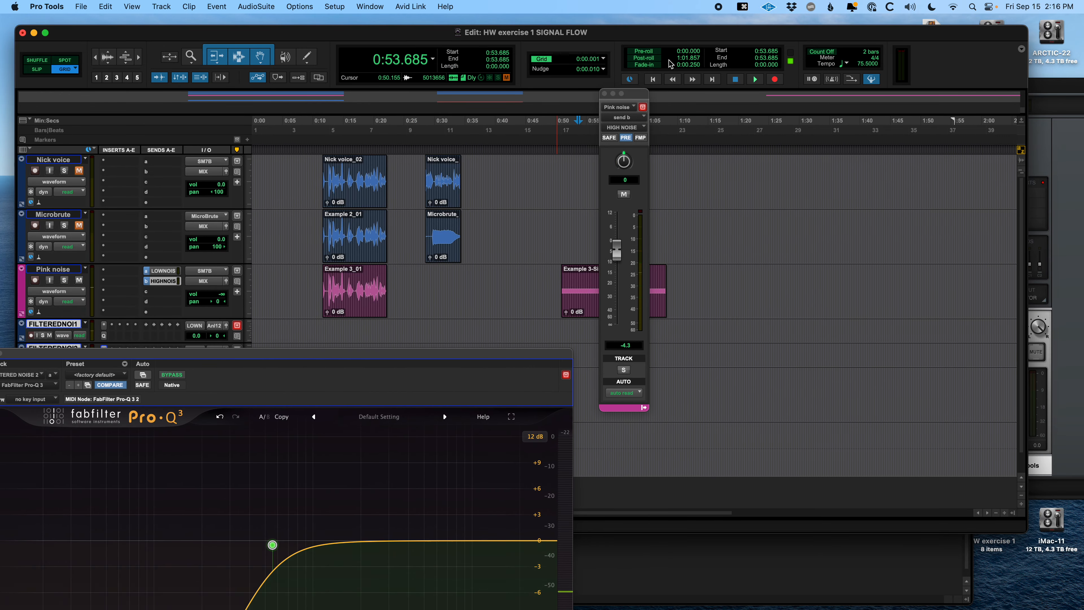
- Close the send window and play the selected Example 3-SigGen_01-01 clip with the FILTERED NOISE 2 Pro-Q 3 fully in view
{"action": "left_click", "coordinate": [604, 94]}
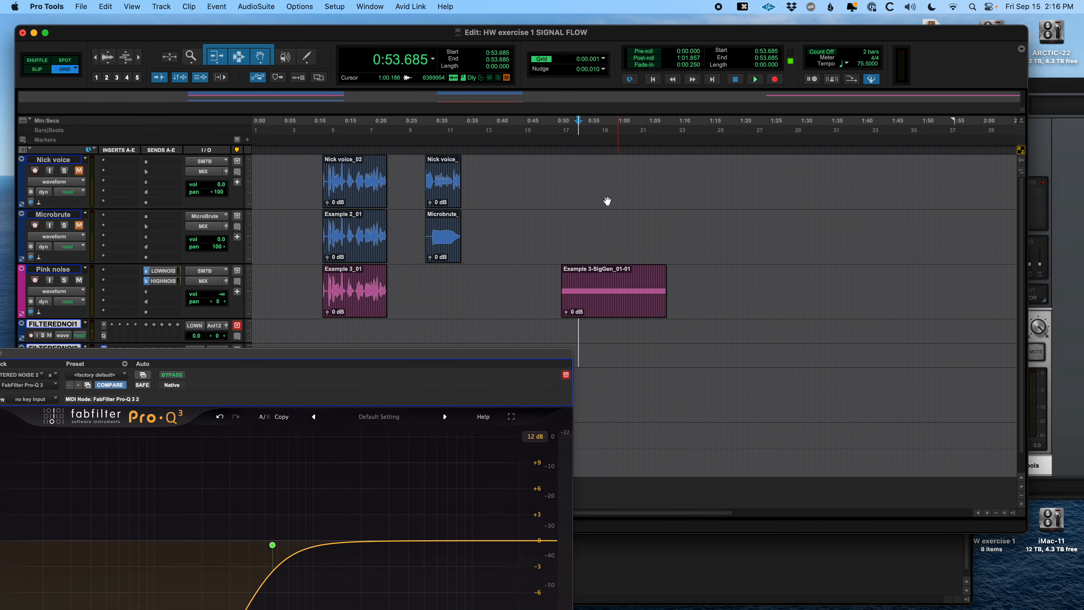
{"action": "left_click", "coordinate": [607, 312]}
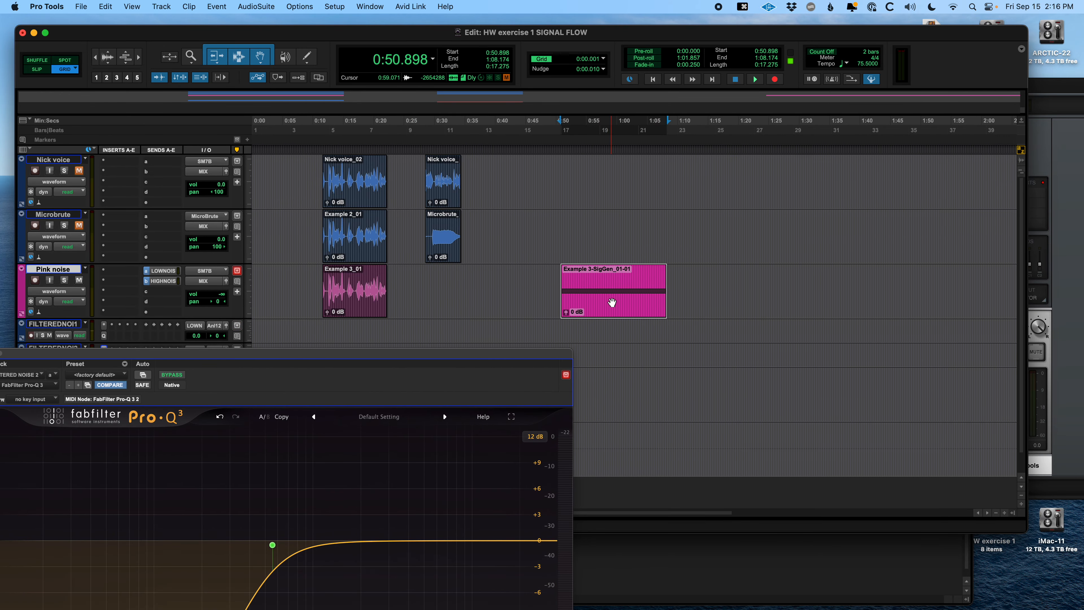
{"action": "key", "text": "space"}
{"action": "left_click_drag", "start_coordinate": [458, 356], "coordinate": [751, 90]}
{"action": "mouse_move", "coordinate": [567, 275]}
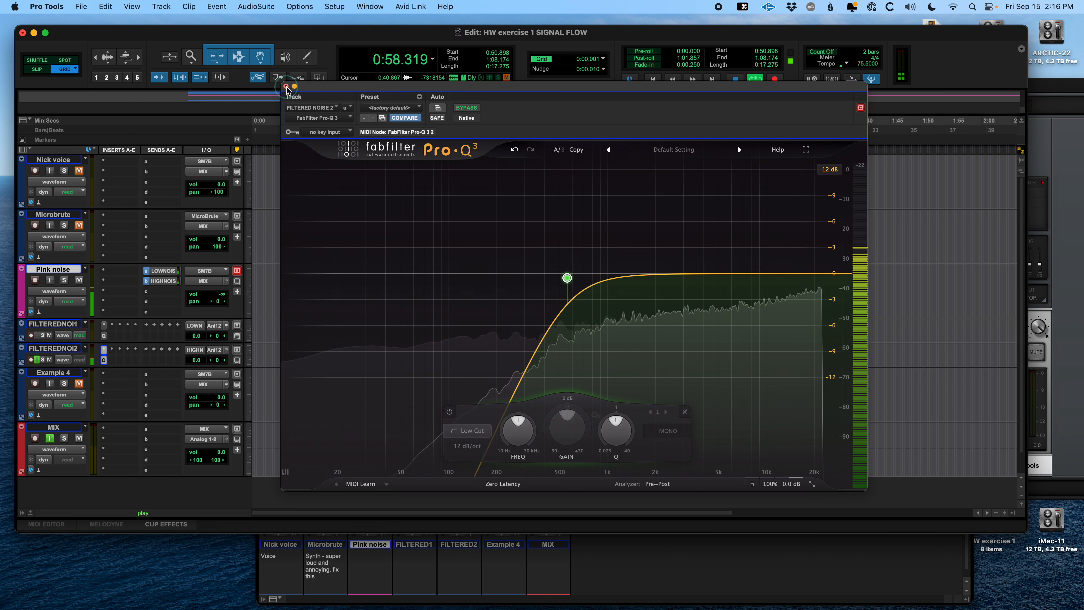
{"action": "key", "text": "super+Tab"}
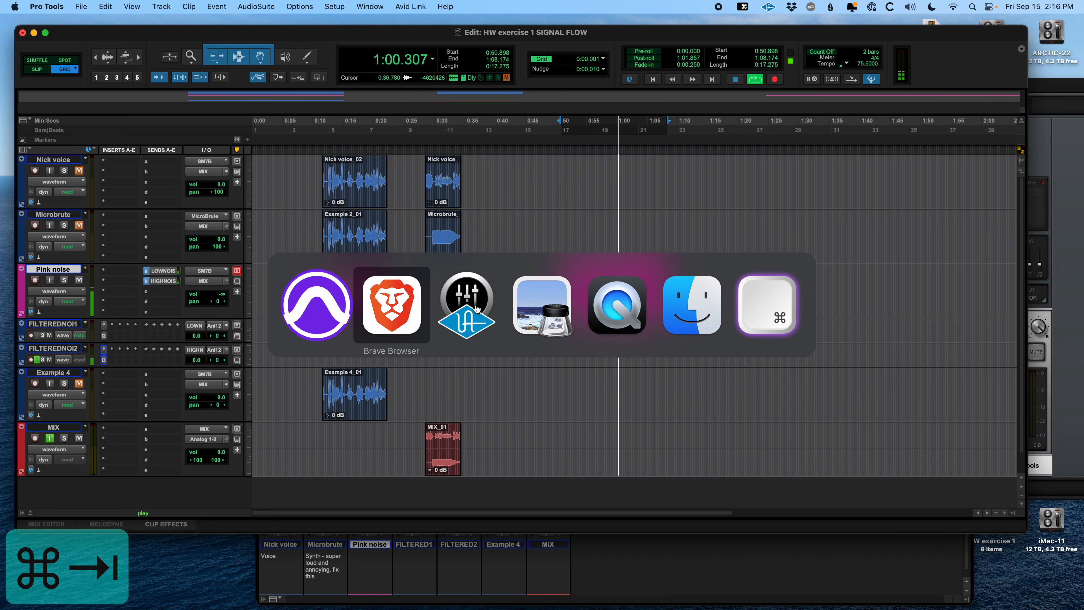
{"action": "key", "text": "super+Tab"}
{"action": "key", "text": "super+Tab"}
{"action": "key", "text": "super+Tab"}
{"action": "key", "text": "super+Tab"}
{"action": "key", "text": "super+Tab"}
{"action": "key", "text": "super+Tab"}
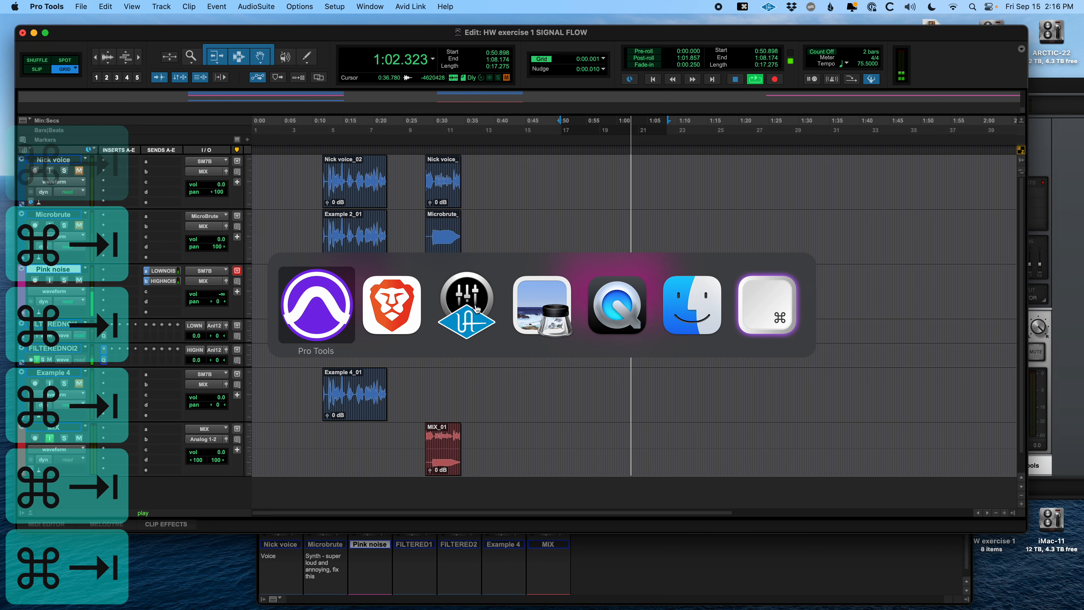
{"action": "key", "text": "super+Tab"}
{"action": "key", "text": "super+Tab"}
{"action": "key", "text": "super+Tab"}
{"action": "key", "text": "super+Tab"}
{"action": "key", "text": "super+Tab"}
{"action": "key", "text": "super+Tab"}
{"action": "key", "text": "super+Tab"}
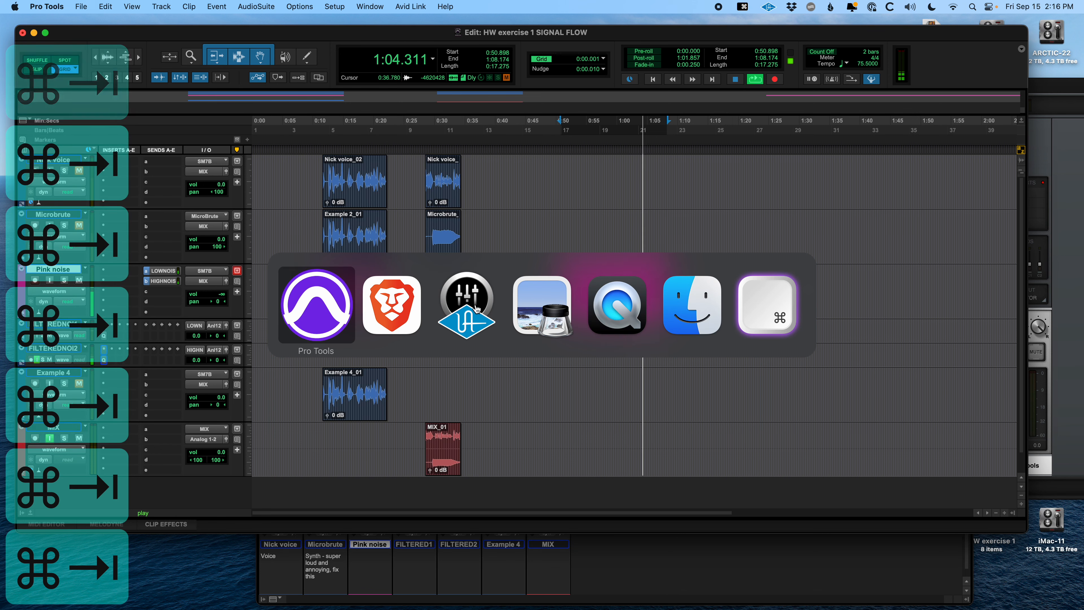
- Compare both FILTERED NOISE tracks by alternating their input monitoring in the Mix window, leave both monitored, and move the mixer below the pink noise clip
{"action": "key", "text": "super+equal"}
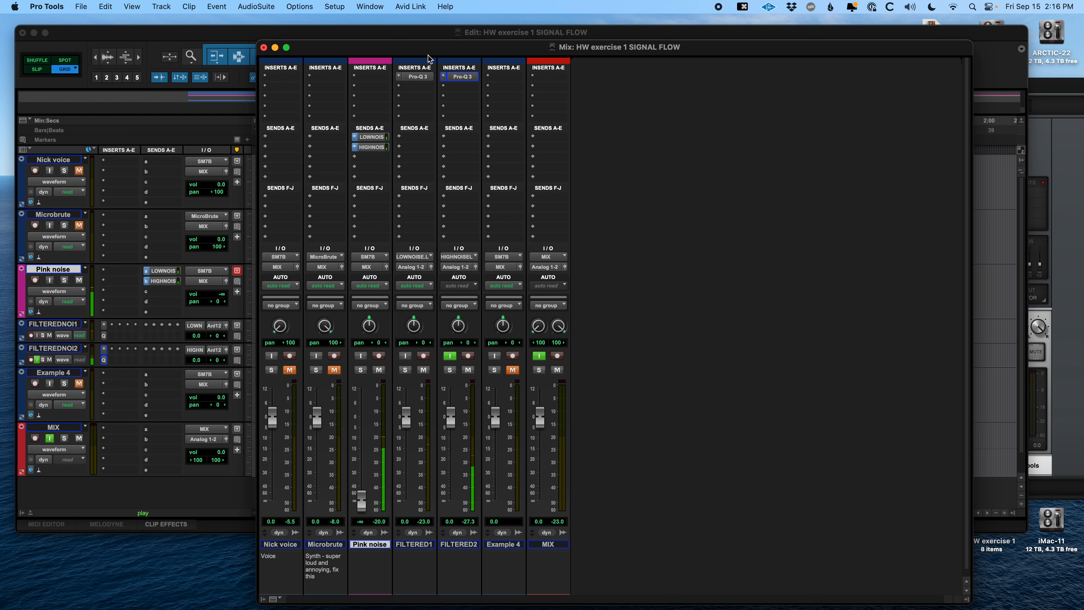
{"action": "left_click", "coordinate": [405, 355]}
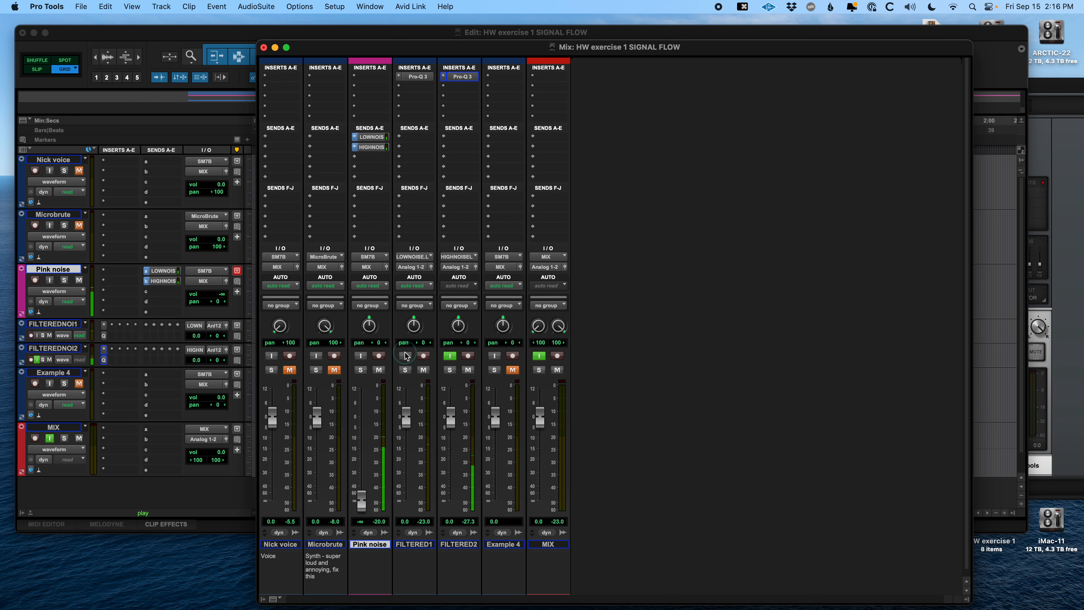
{"action": "left_click", "coordinate": [449, 355]}
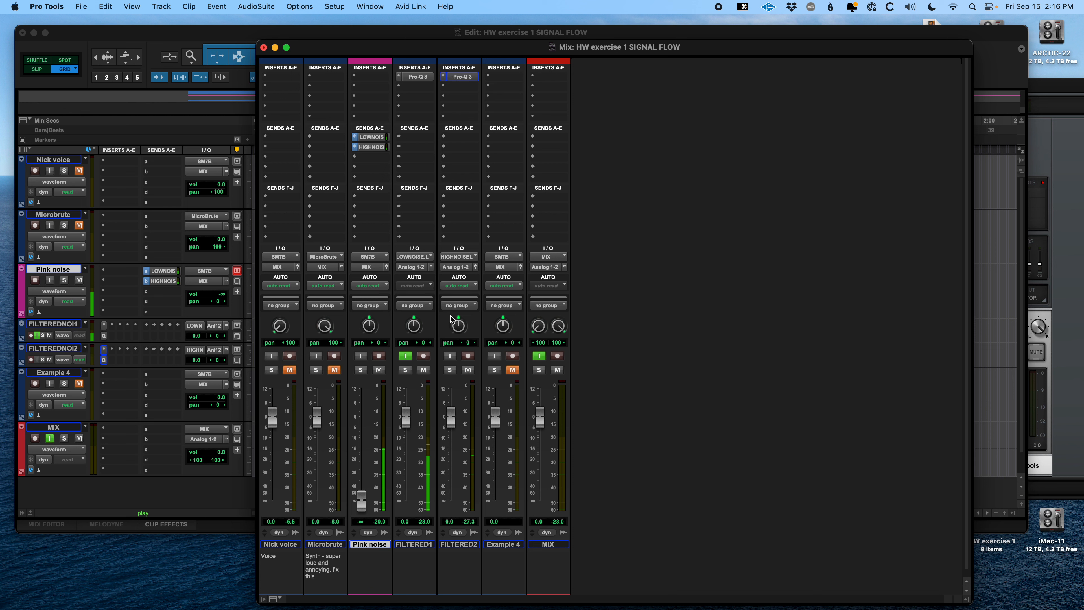
{"action": "left_click", "coordinate": [452, 356]}
{"action": "left_click", "coordinate": [405, 355]}
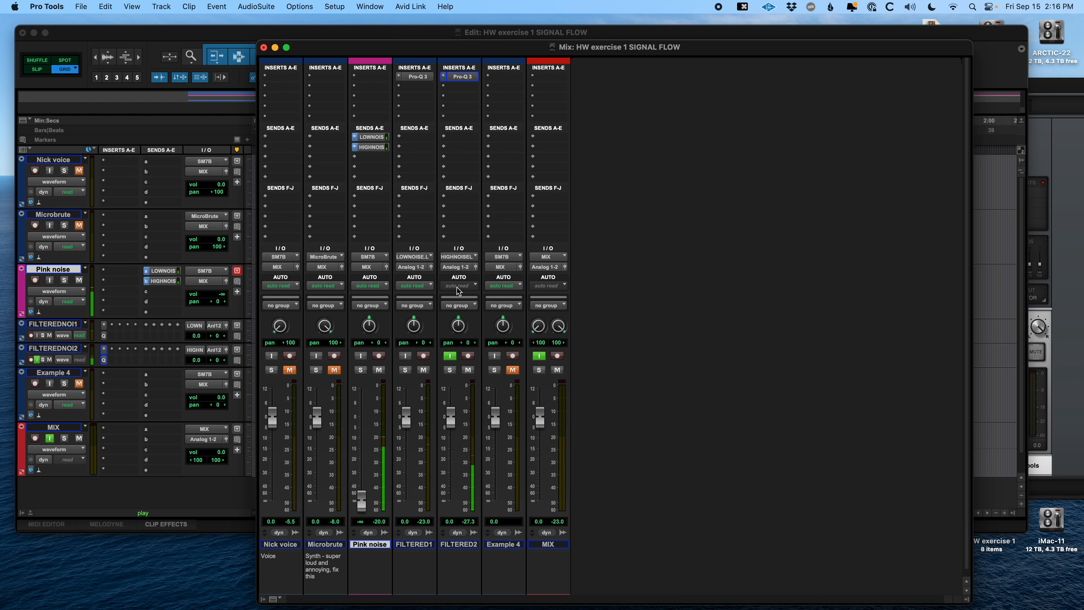
{"action": "left_click", "coordinate": [449, 355]}
{"action": "left_click", "coordinate": [405, 356]}
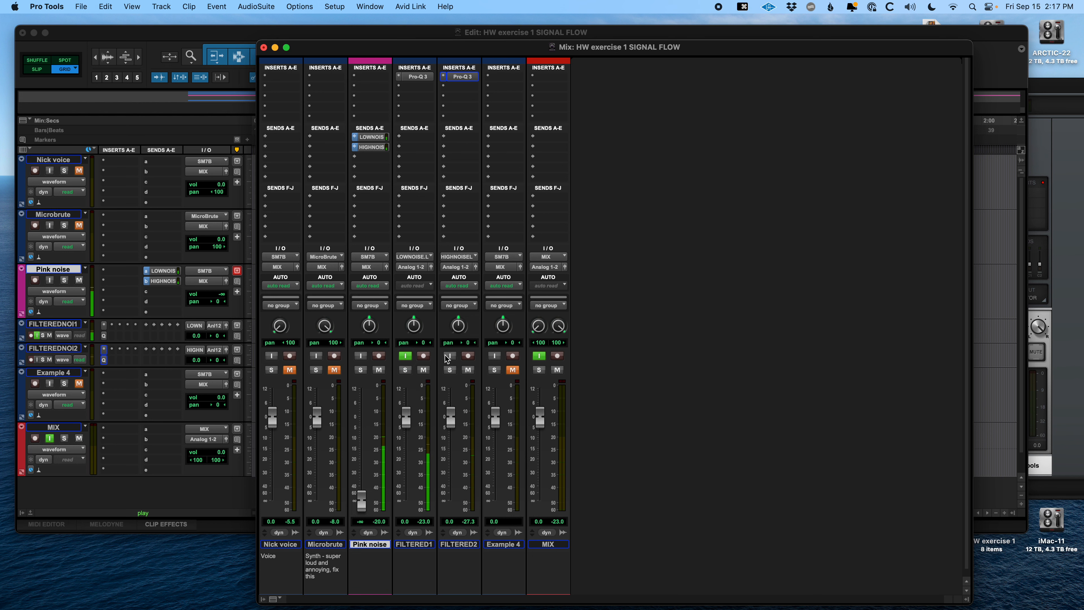
{"action": "left_click_drag", "start_coordinate": [360, 45], "coordinate": [475, 427]}
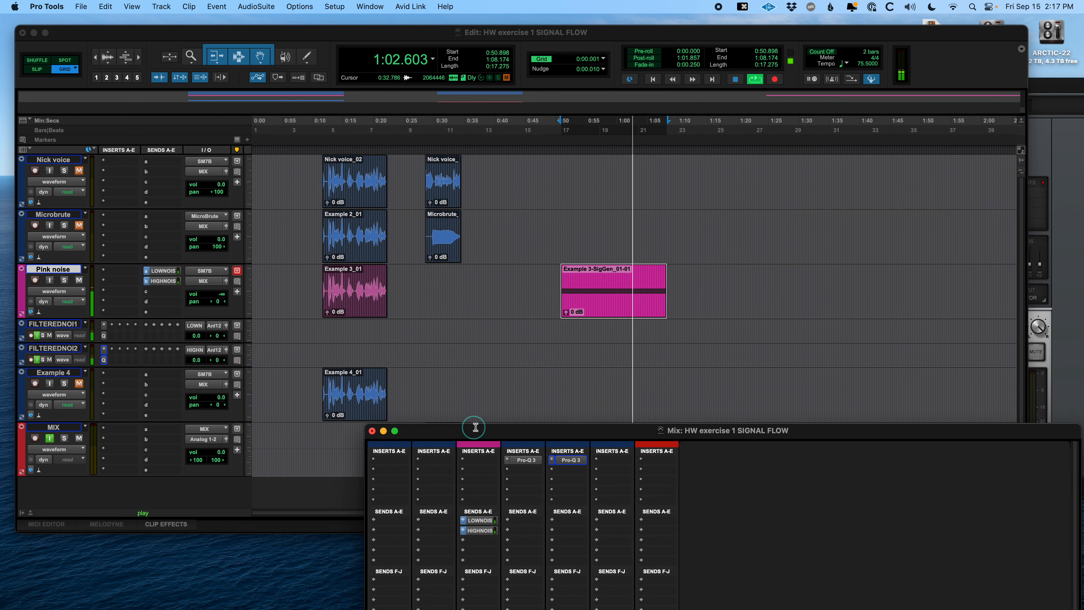